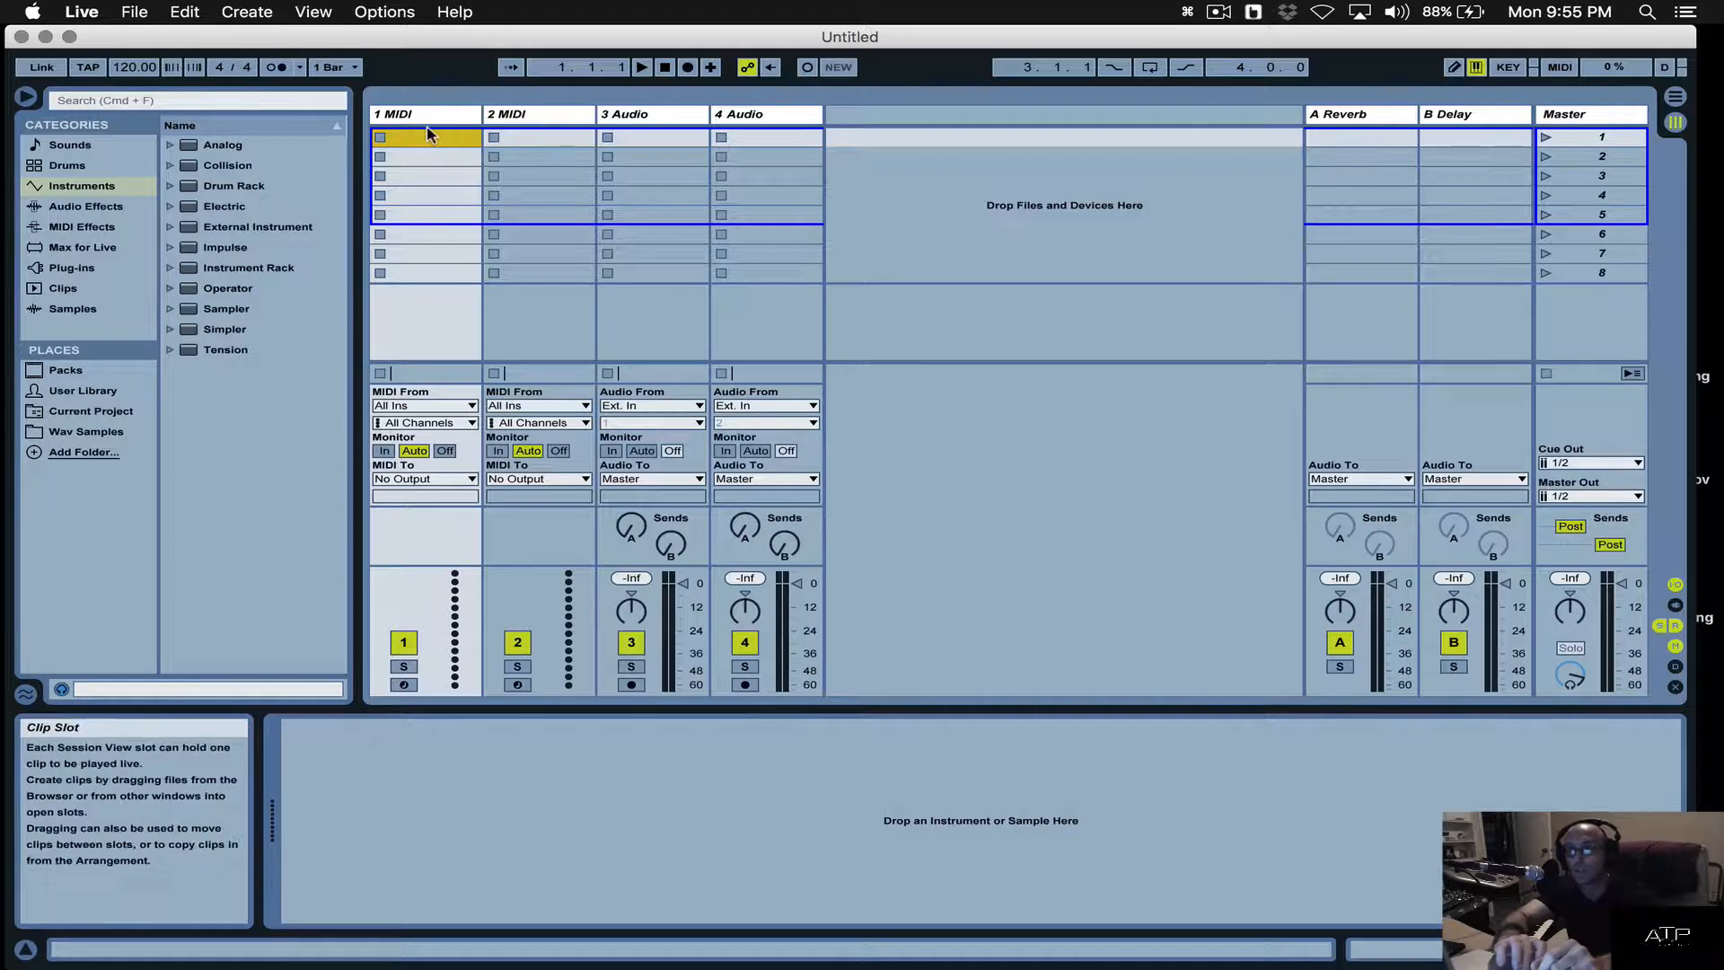
click(423, 158)
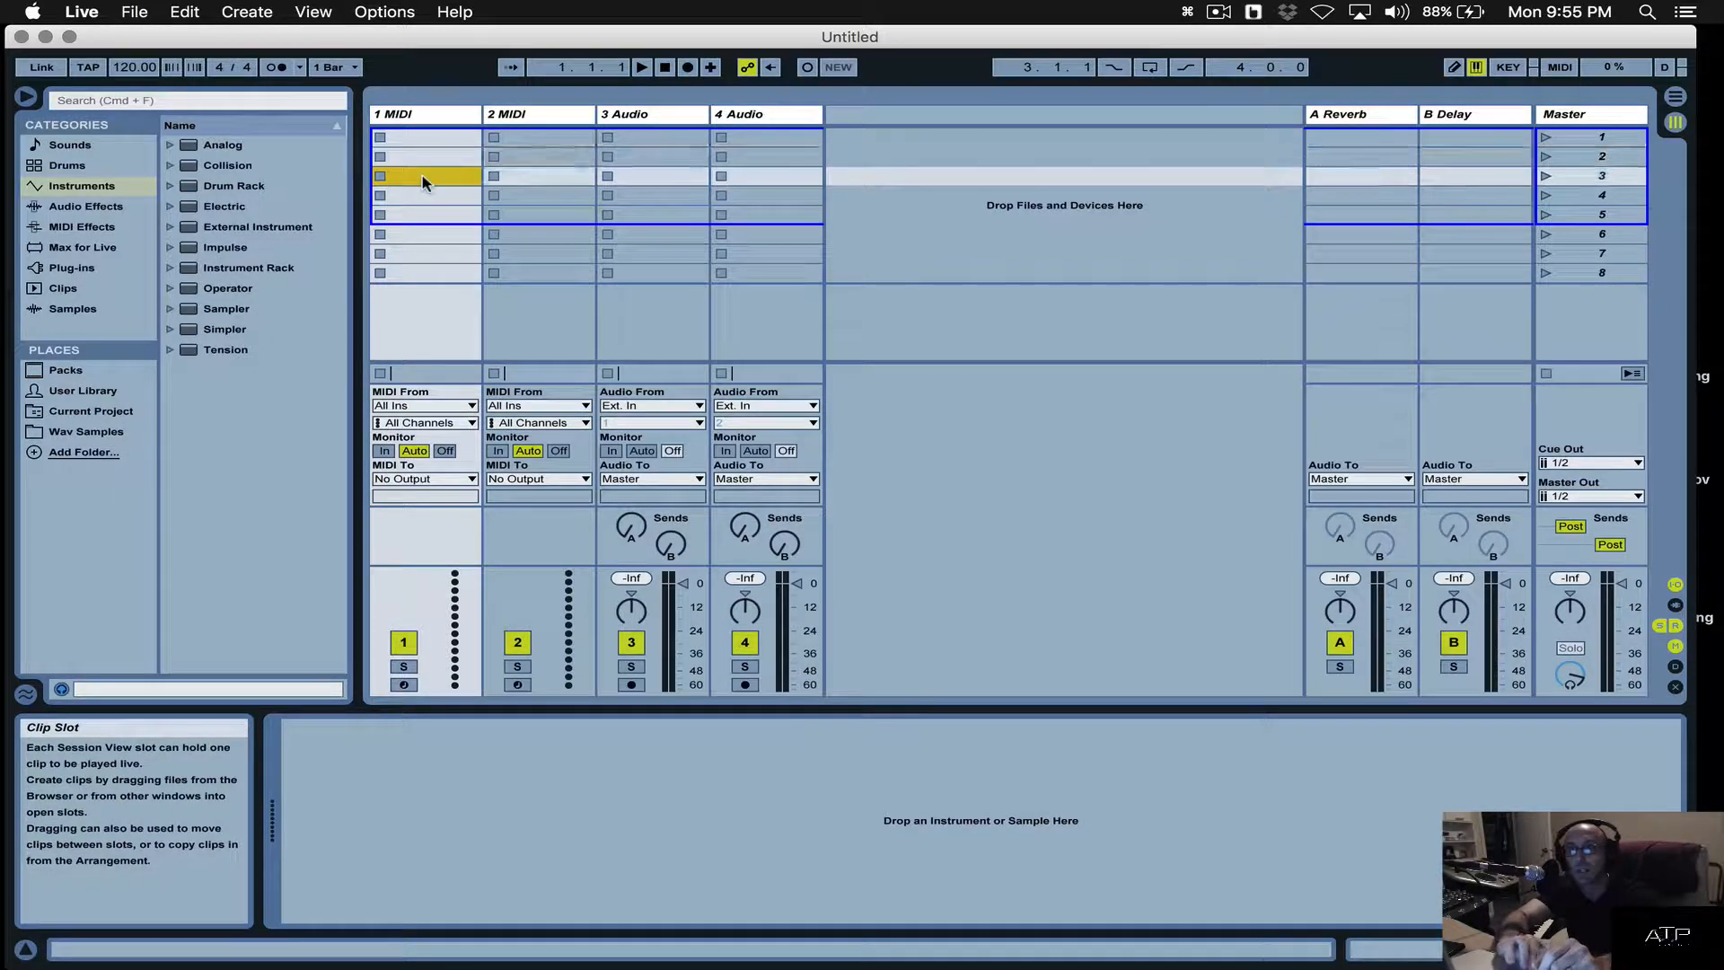
click(449, 135)
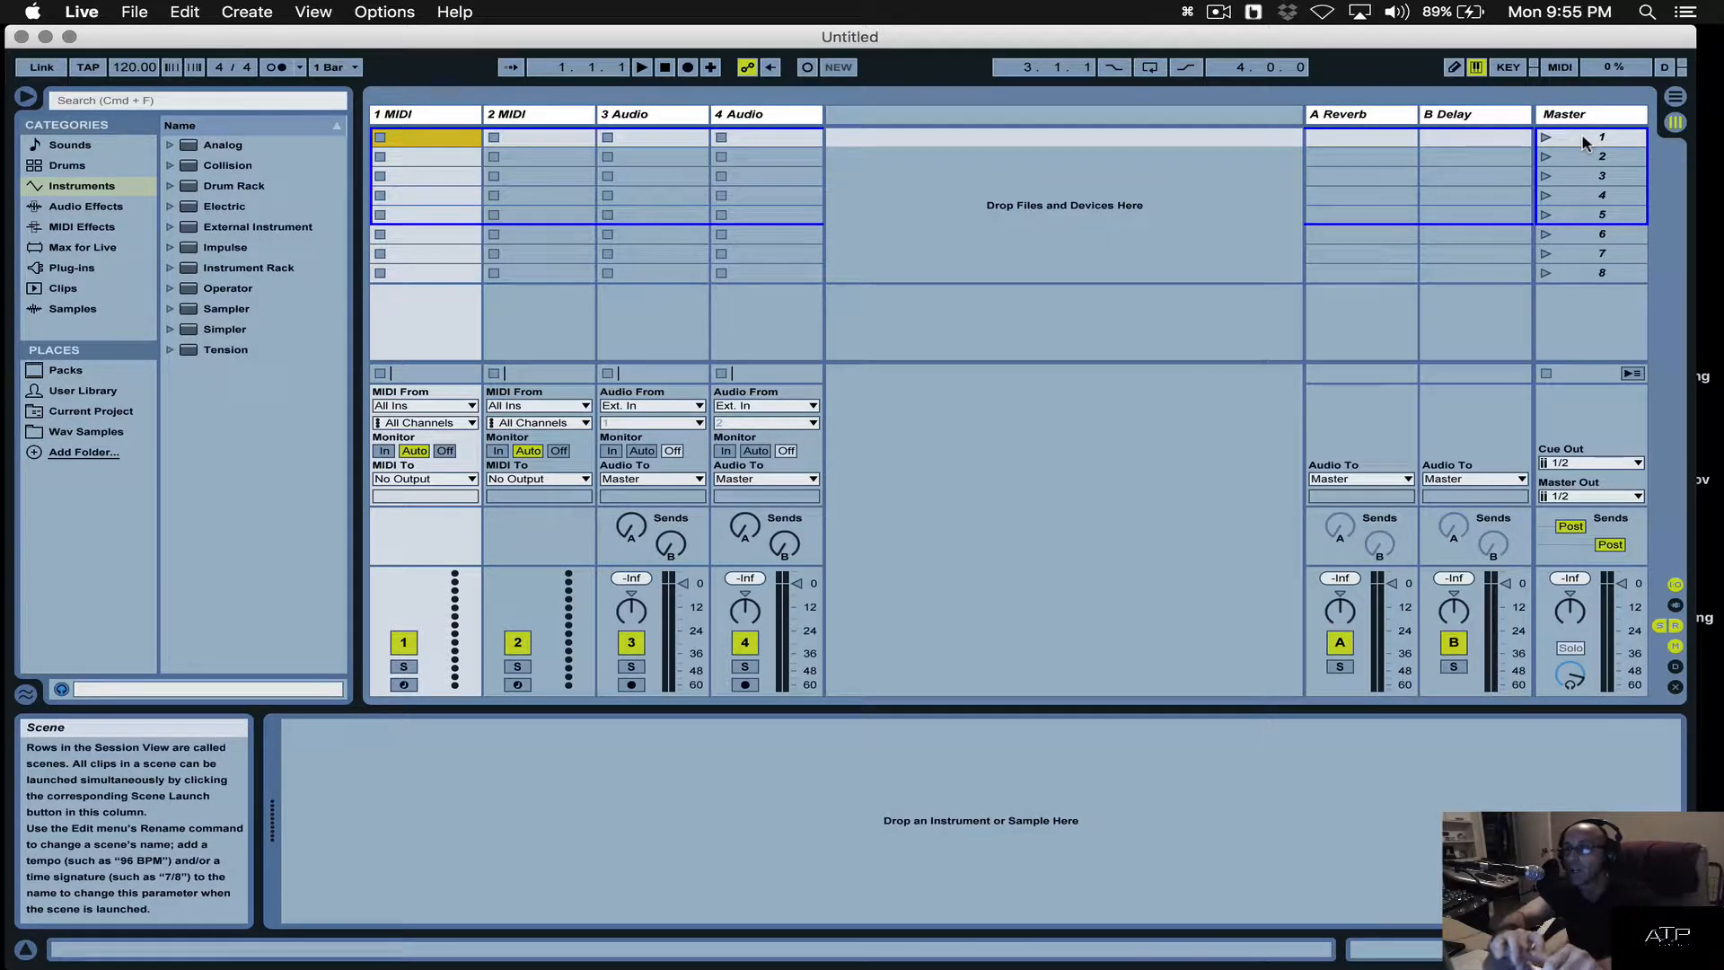
Rename the first four scenes in the Master track as Intro, Verse, Chorus and Bridge.
click(1585, 142)
key(super+r)
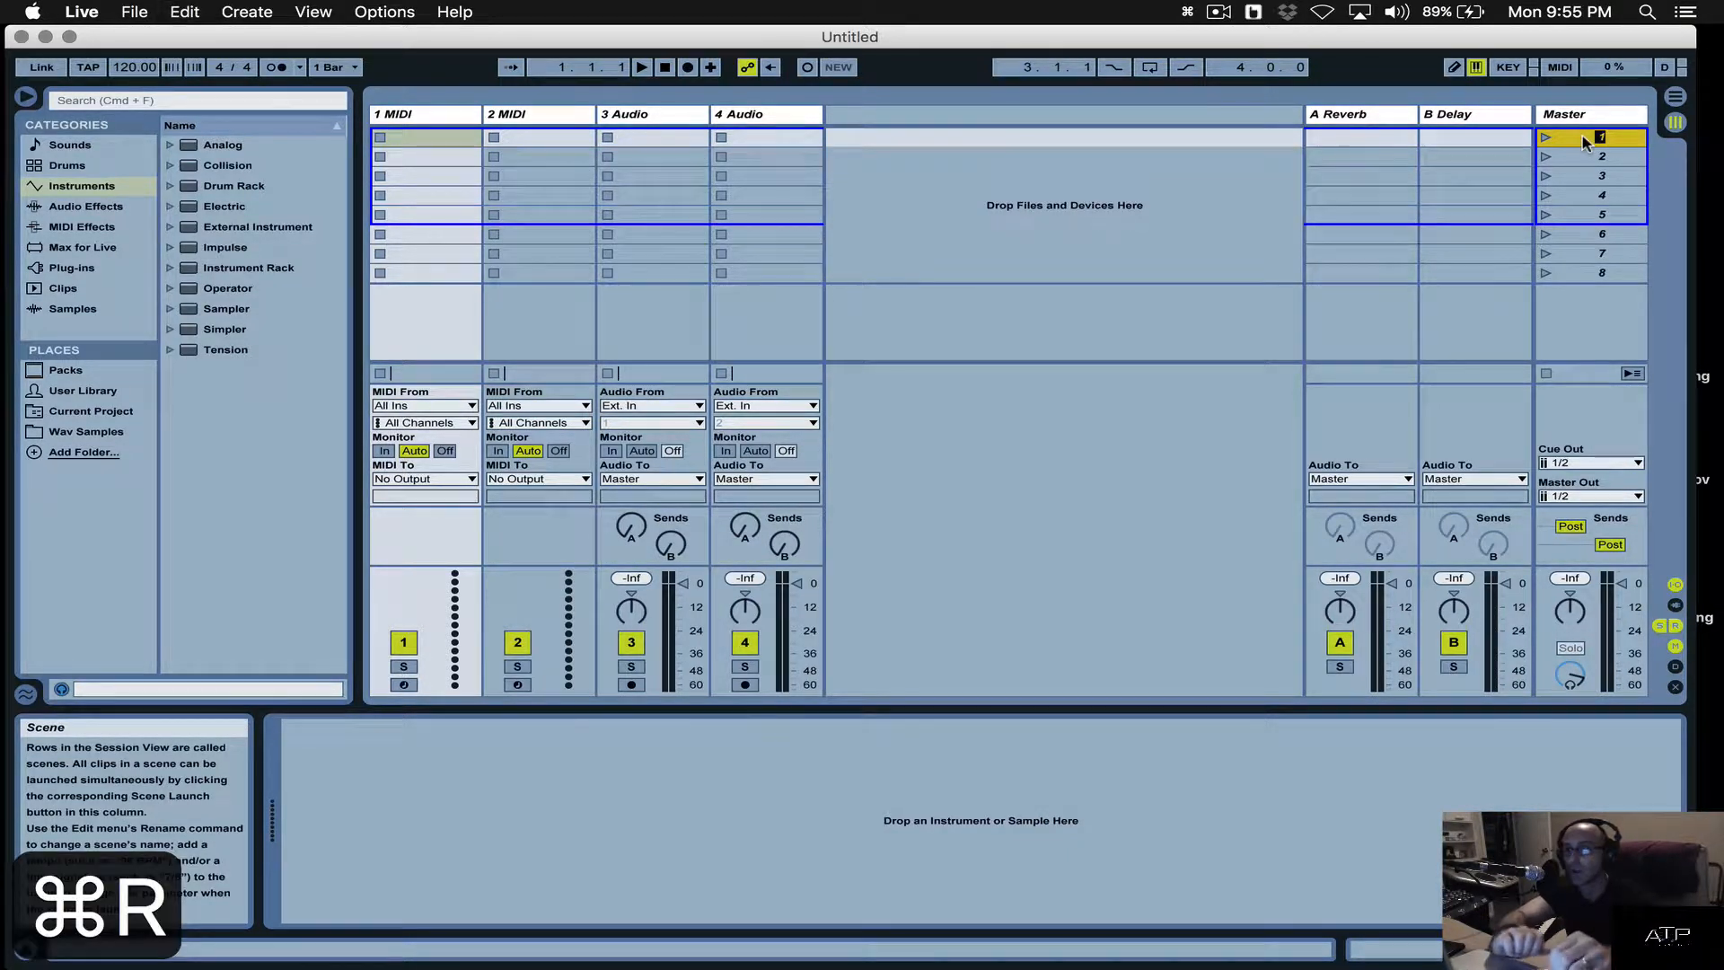
text(Intro)
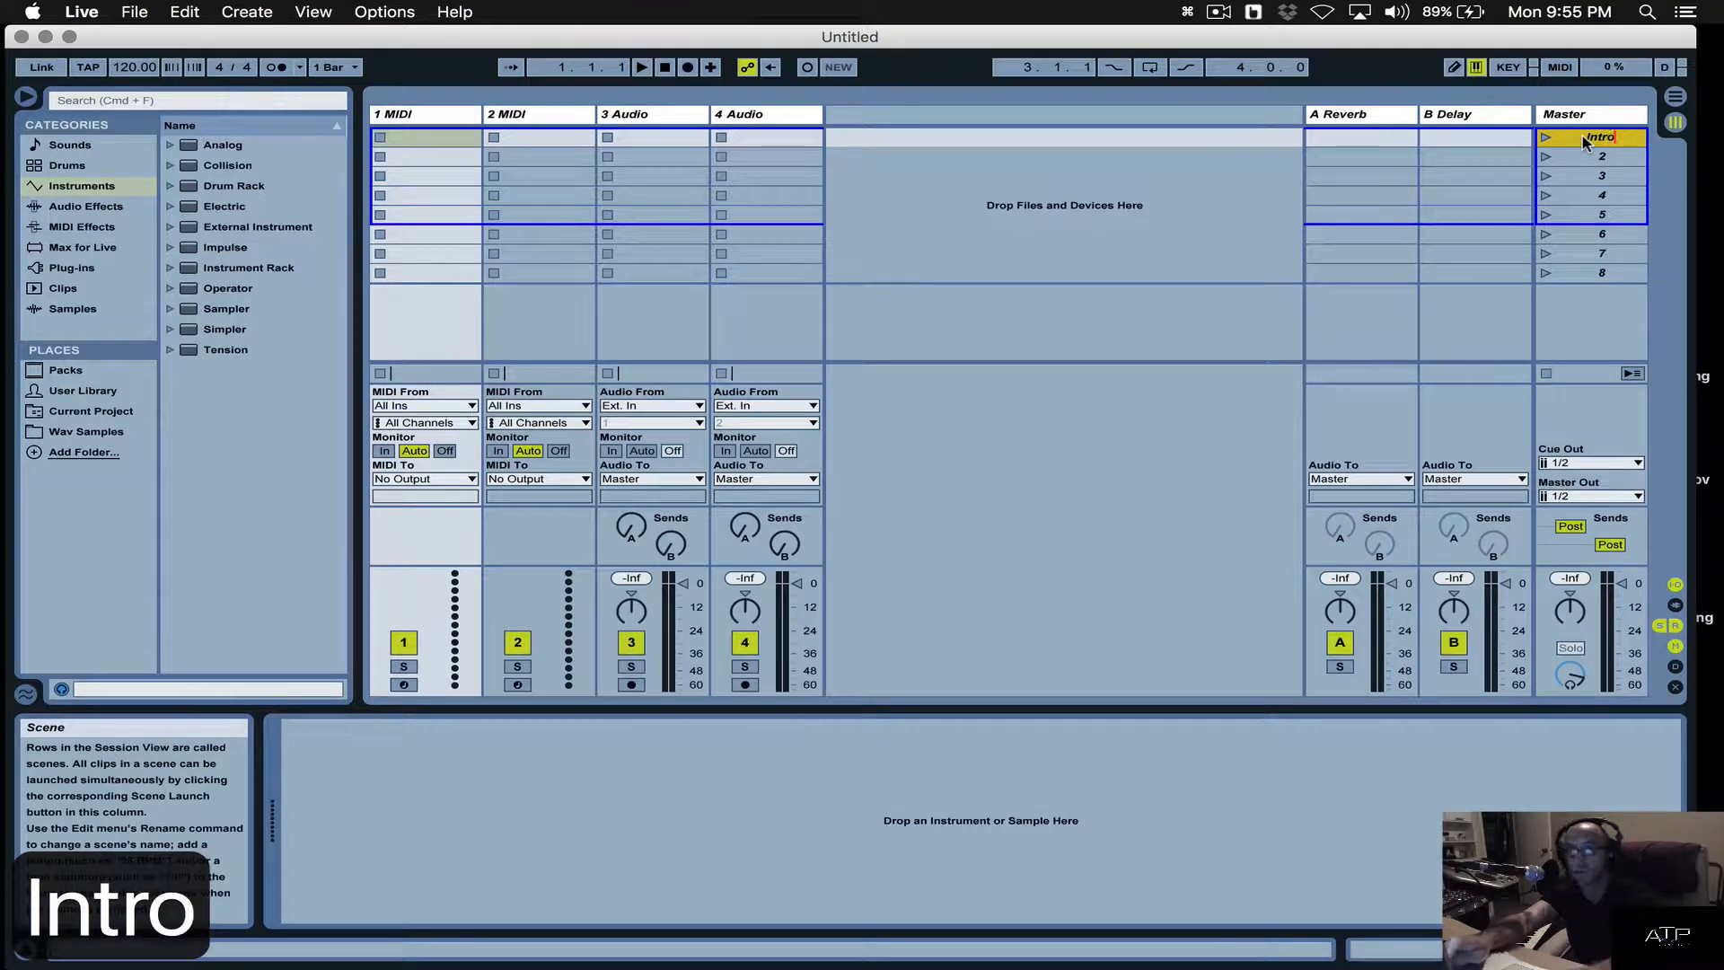
key(Tab)
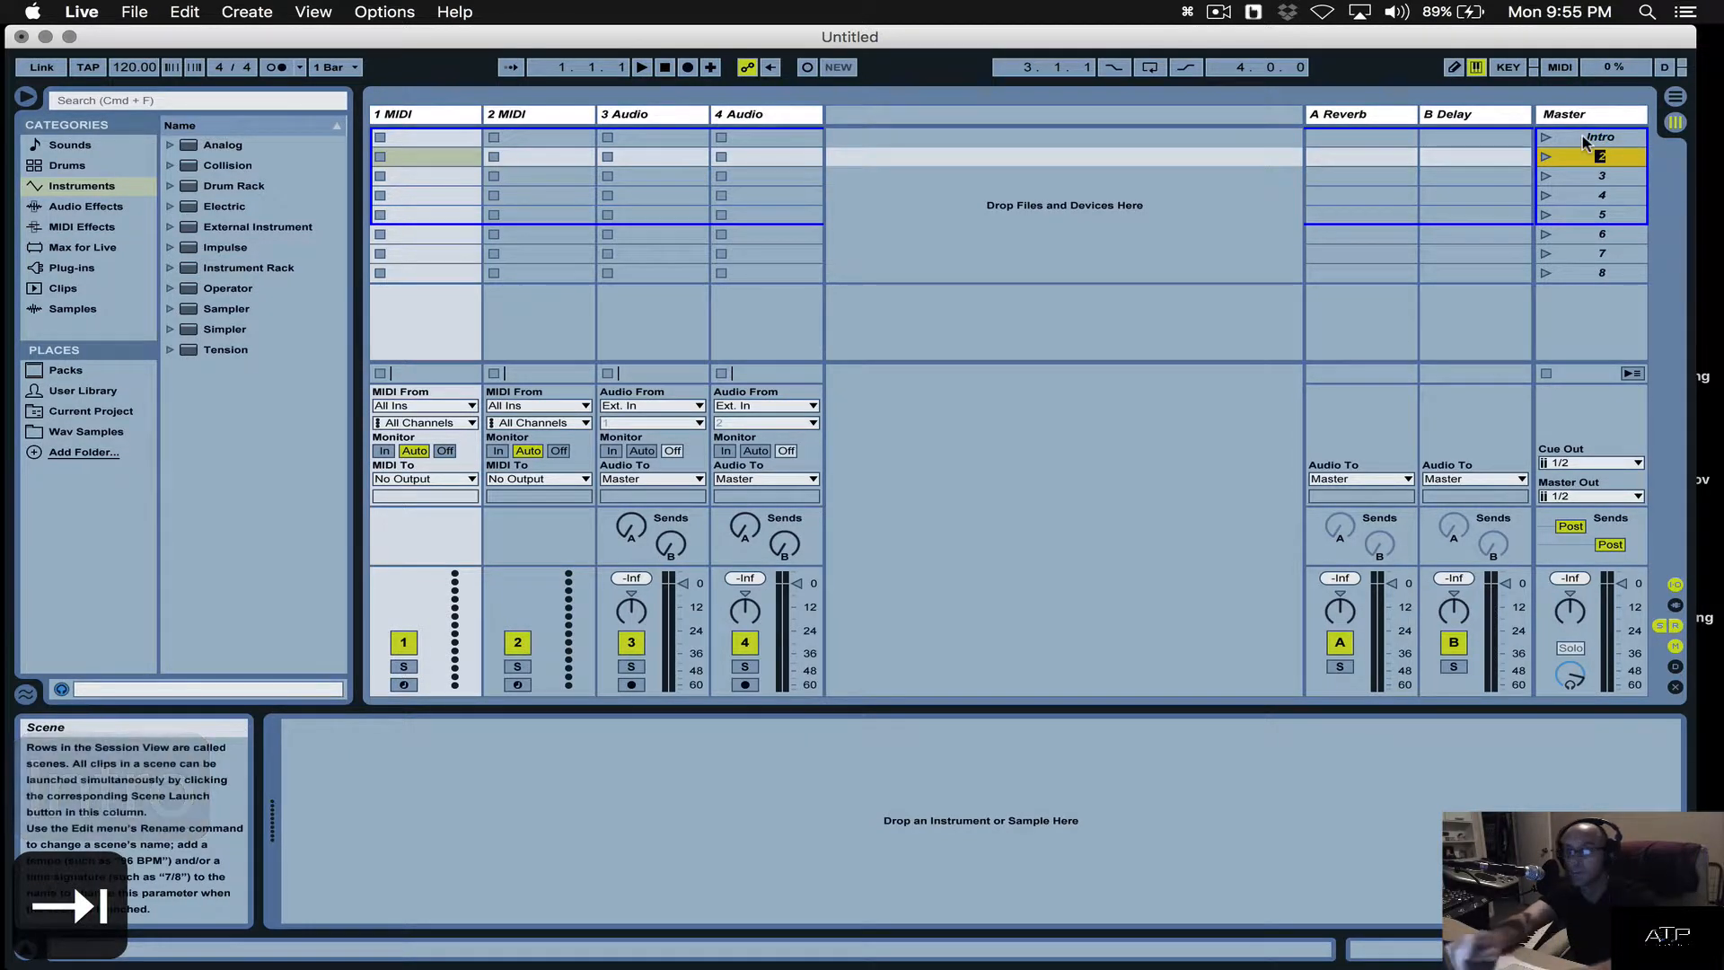
text(Verse)
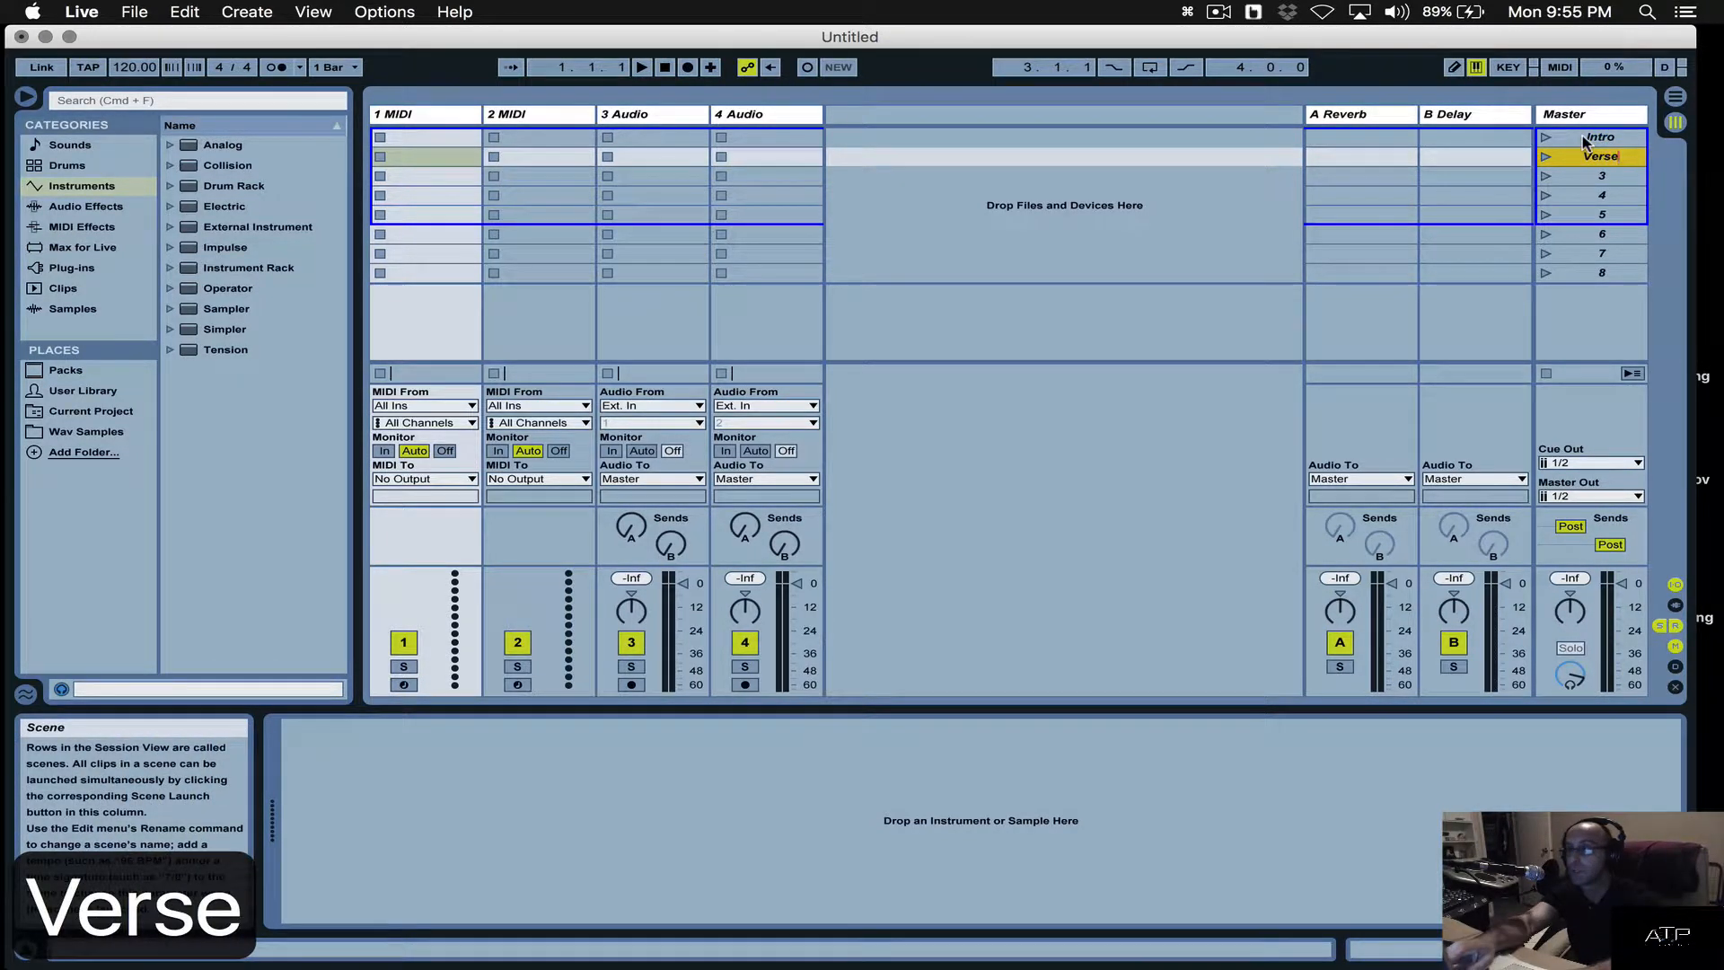
key(Tab)
text(Chorus)
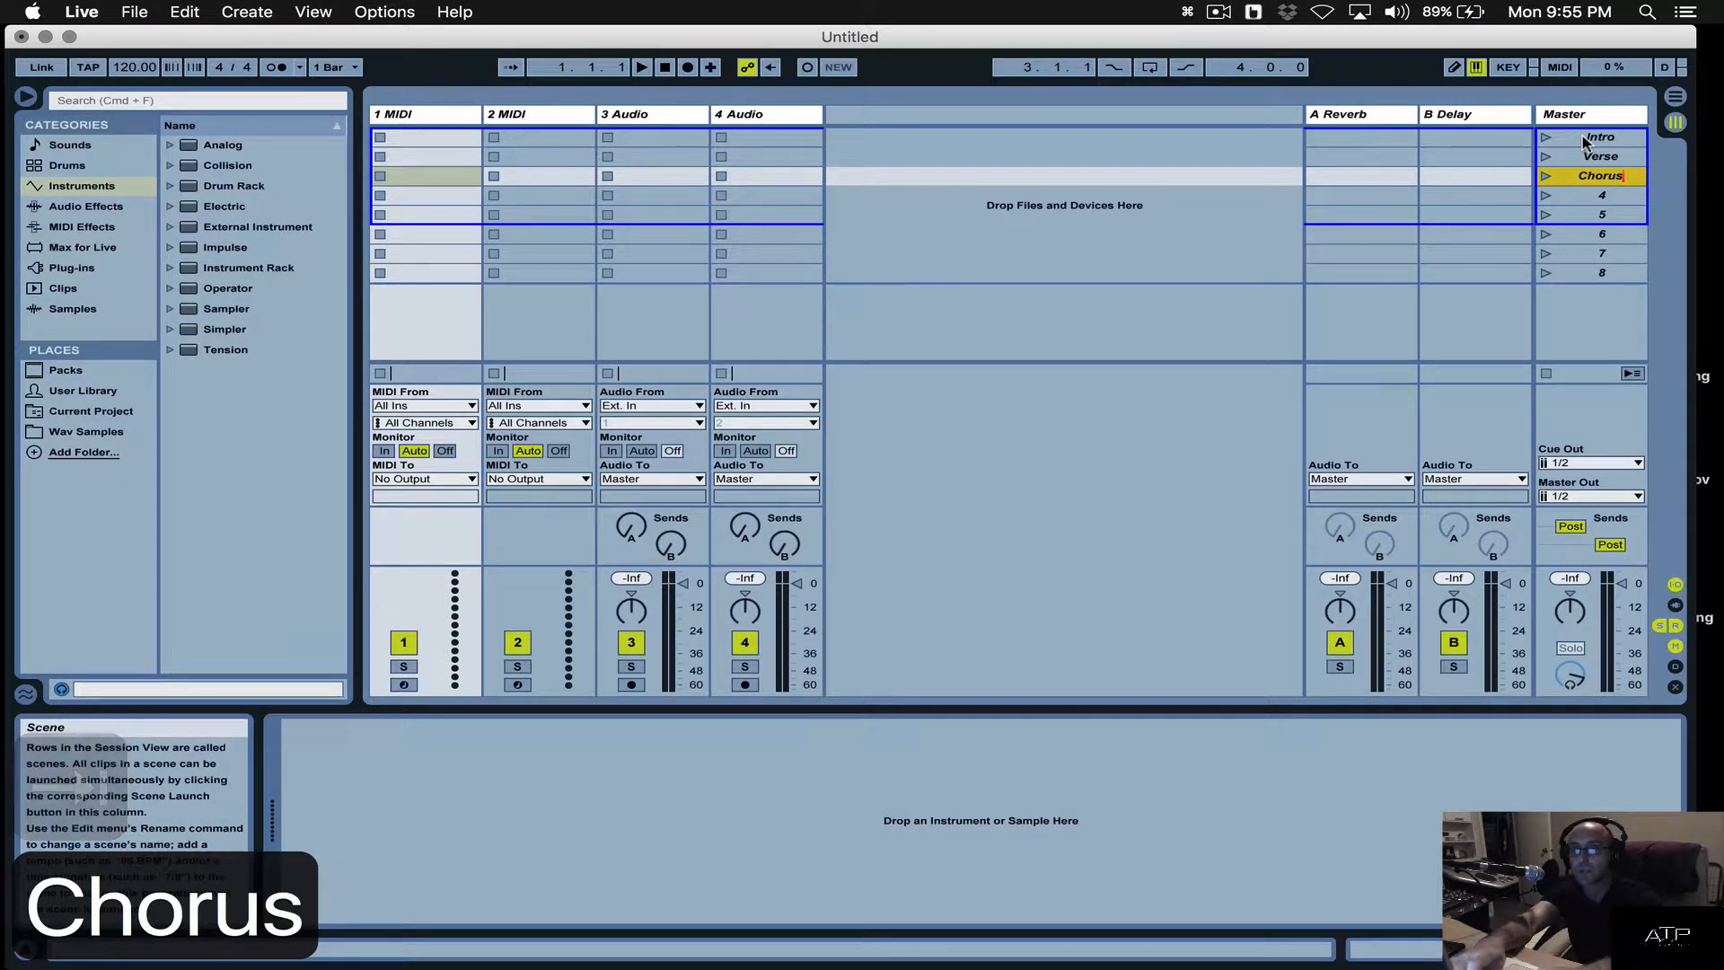
key(Tab)
text(Bri)
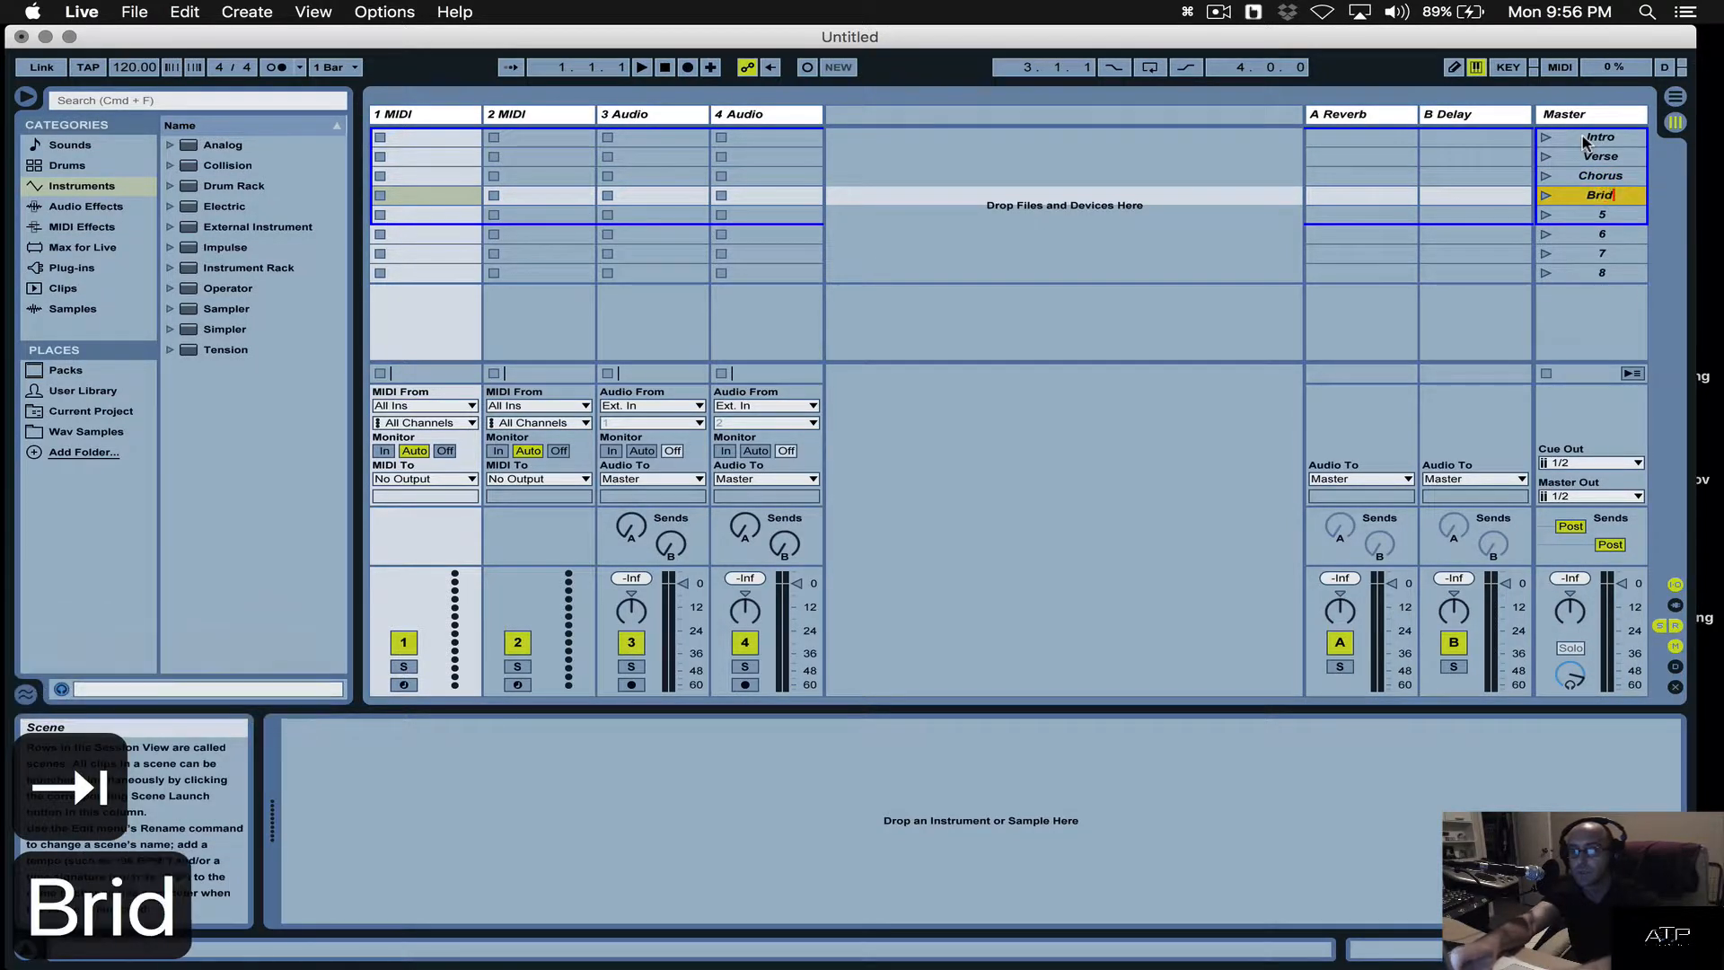
text(dge)
key(Return)
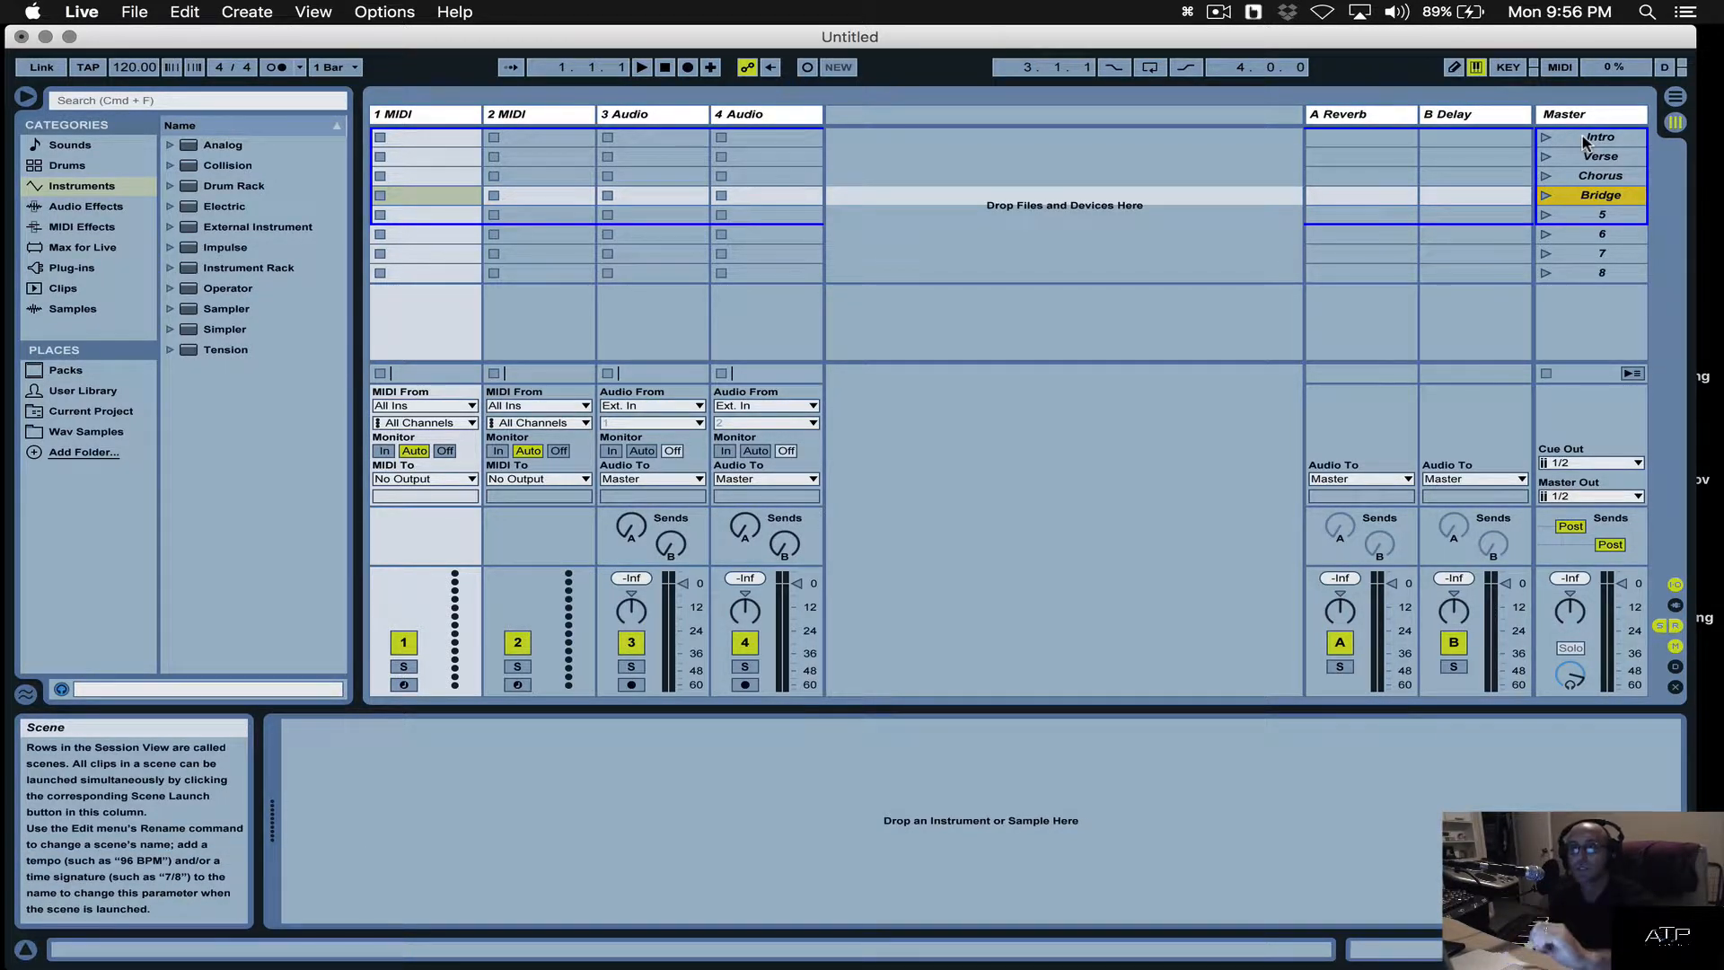
Look at the Arrangement View and return to the Session View.
click(1585, 141)
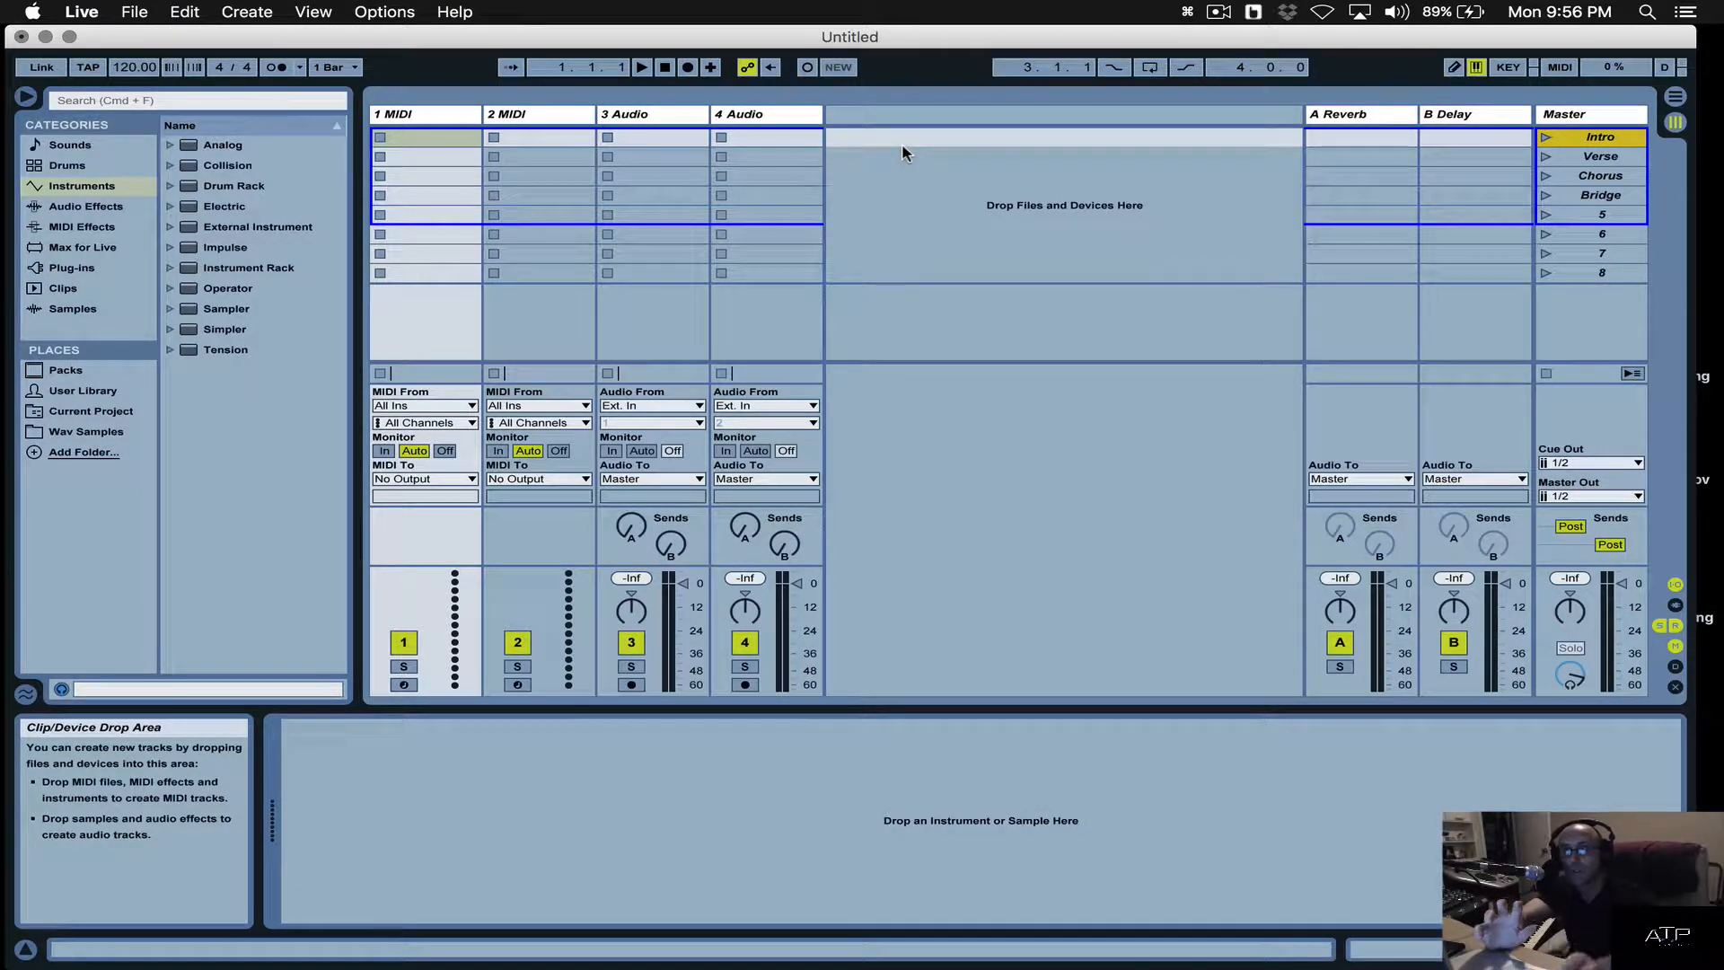
key(Tab)
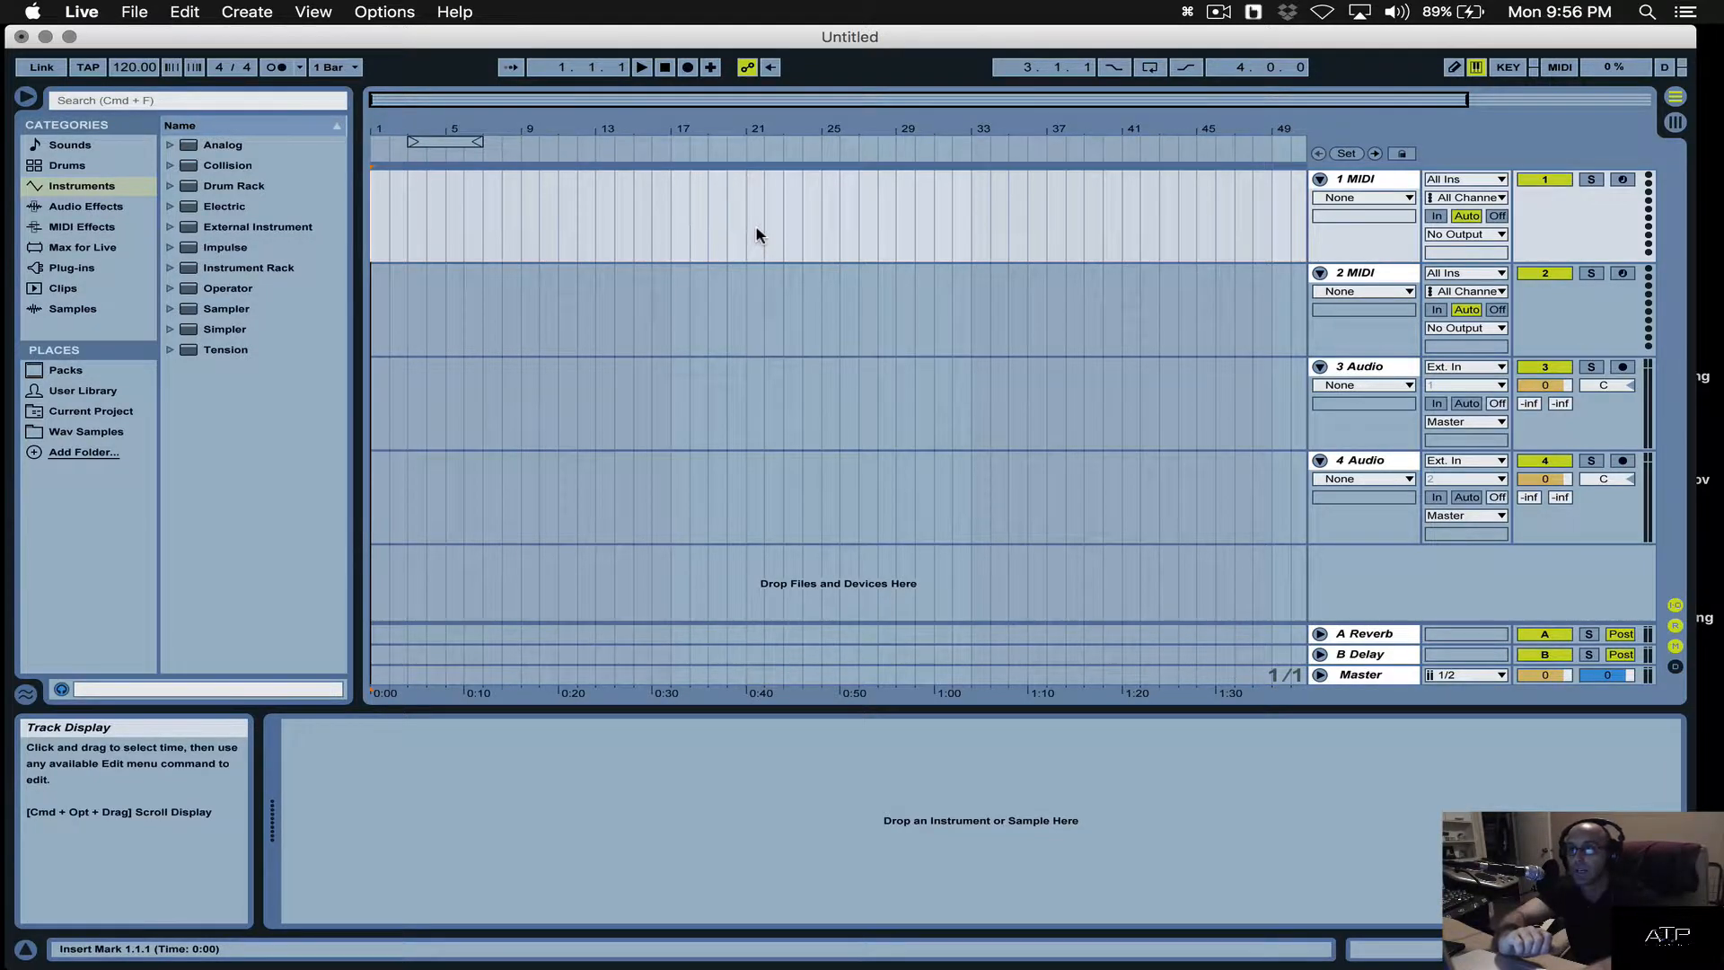
key(Tab)
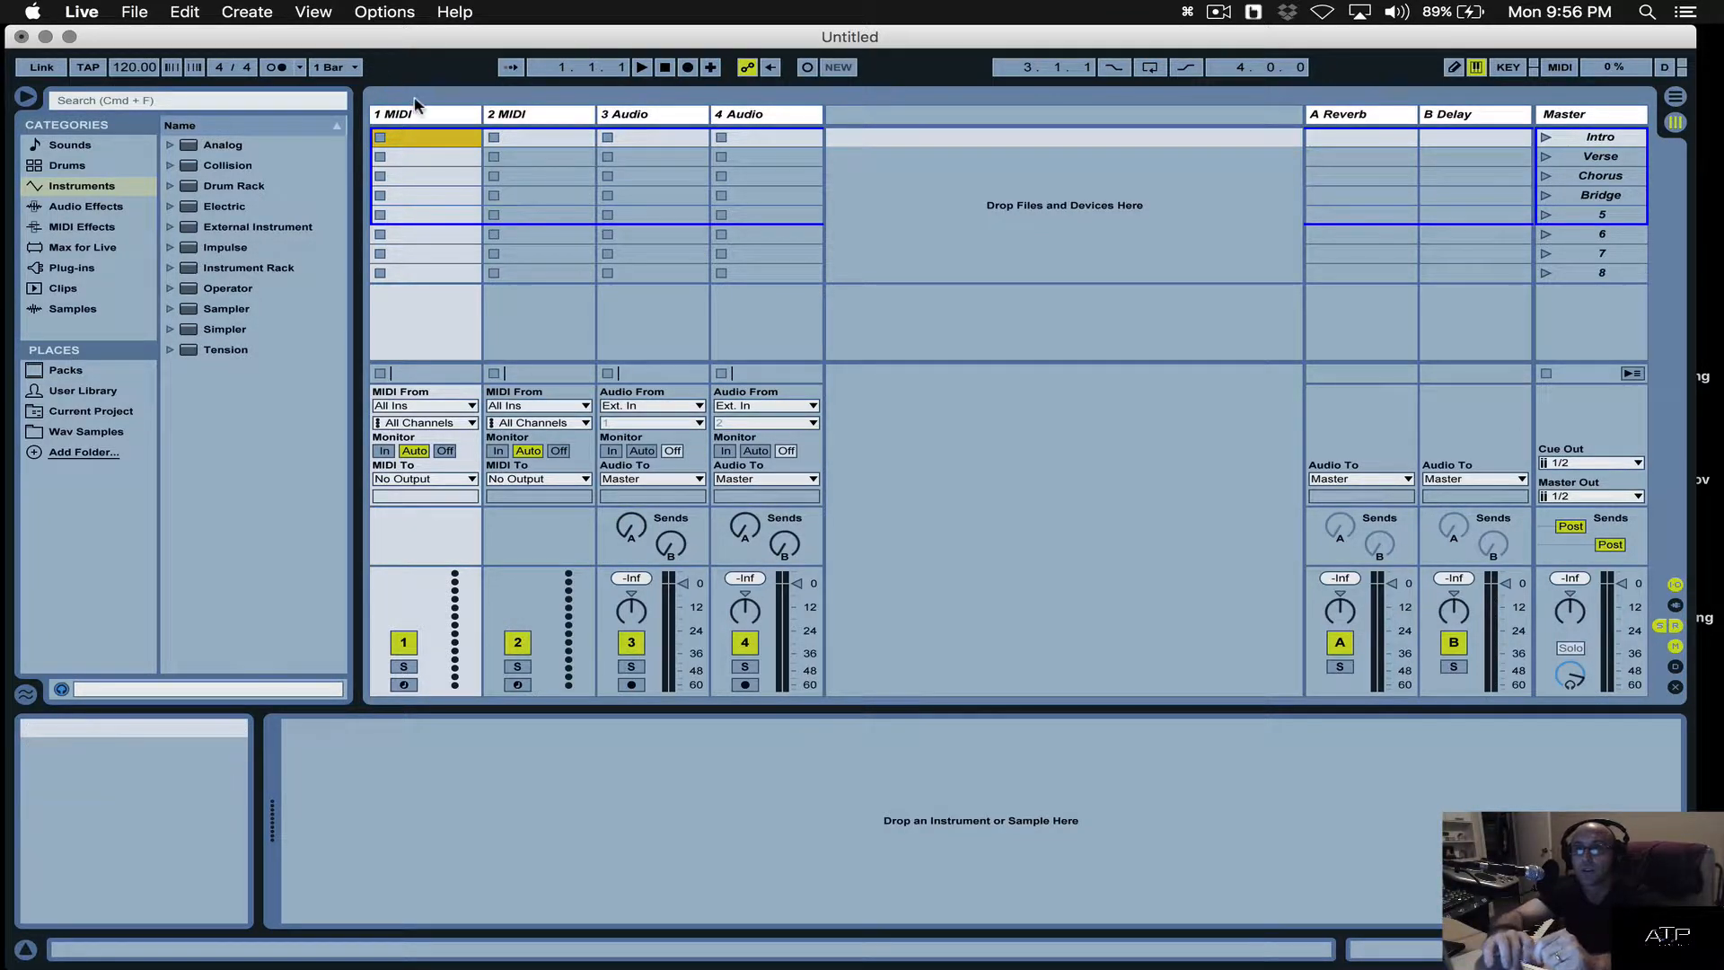
Search the instruments for "Back" and load the Impulse preset Backbeat Room onto the first MIDI track.
click(296, 101)
text(Breakbe)
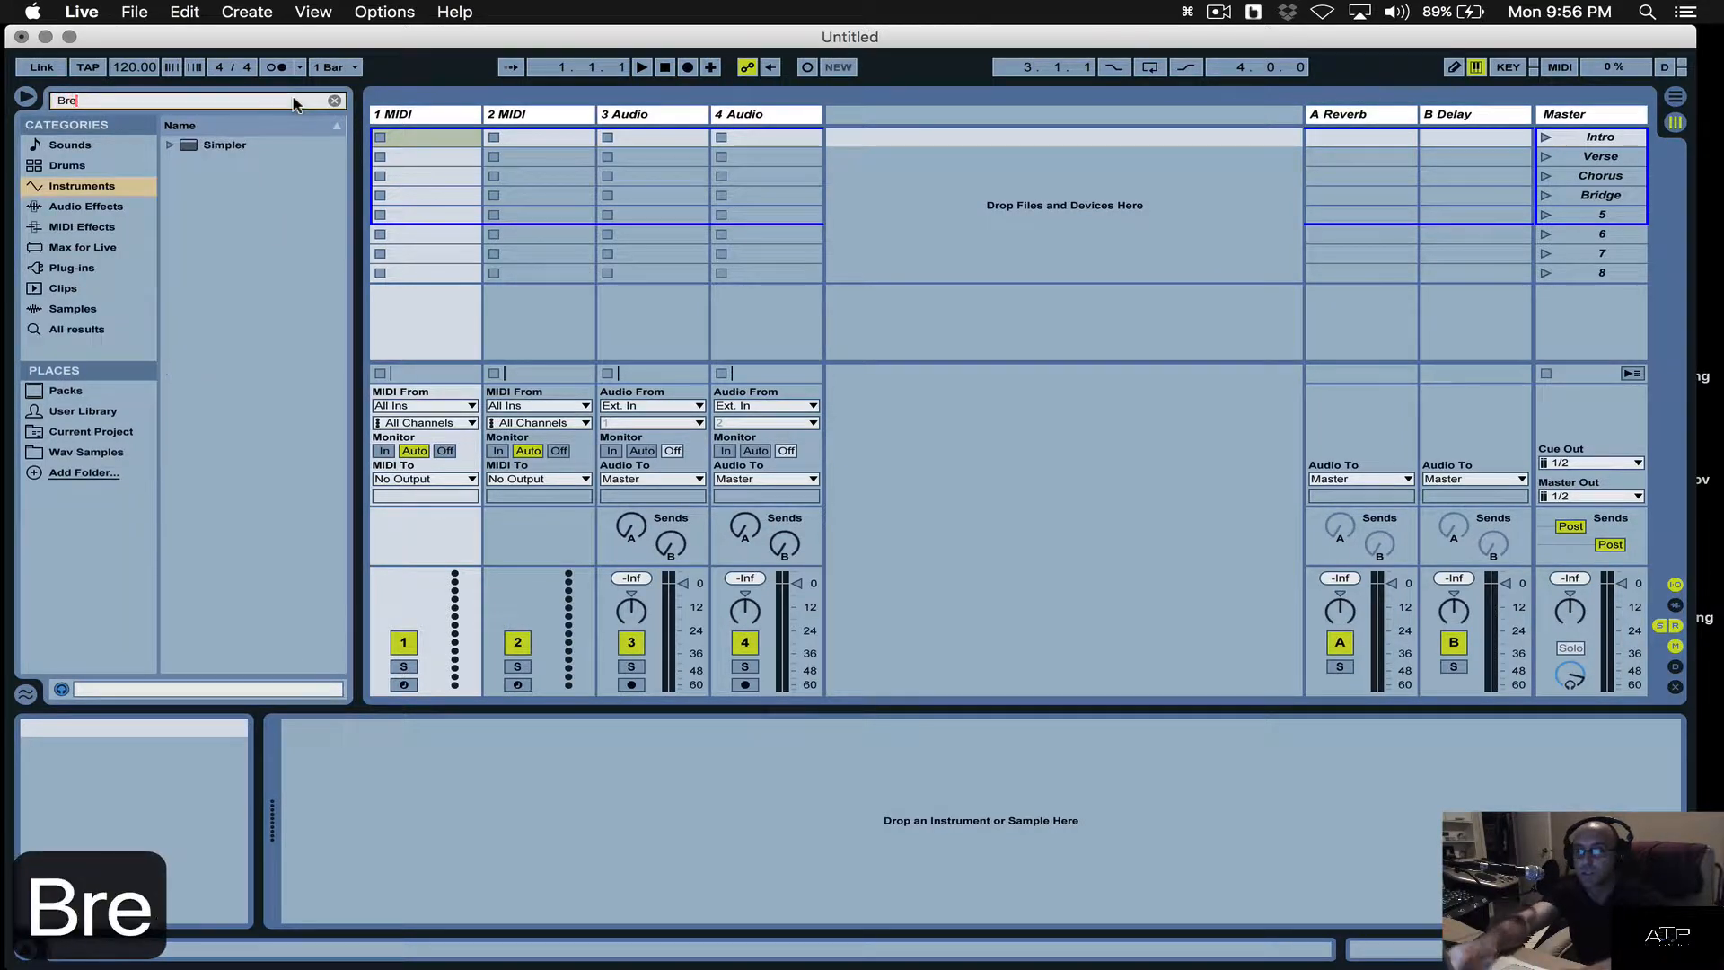
key(BackSpace)
key(BackSpace)
key(BackSpace)
key(BackSpace)
key(BackSpace)
key(BackSpace)
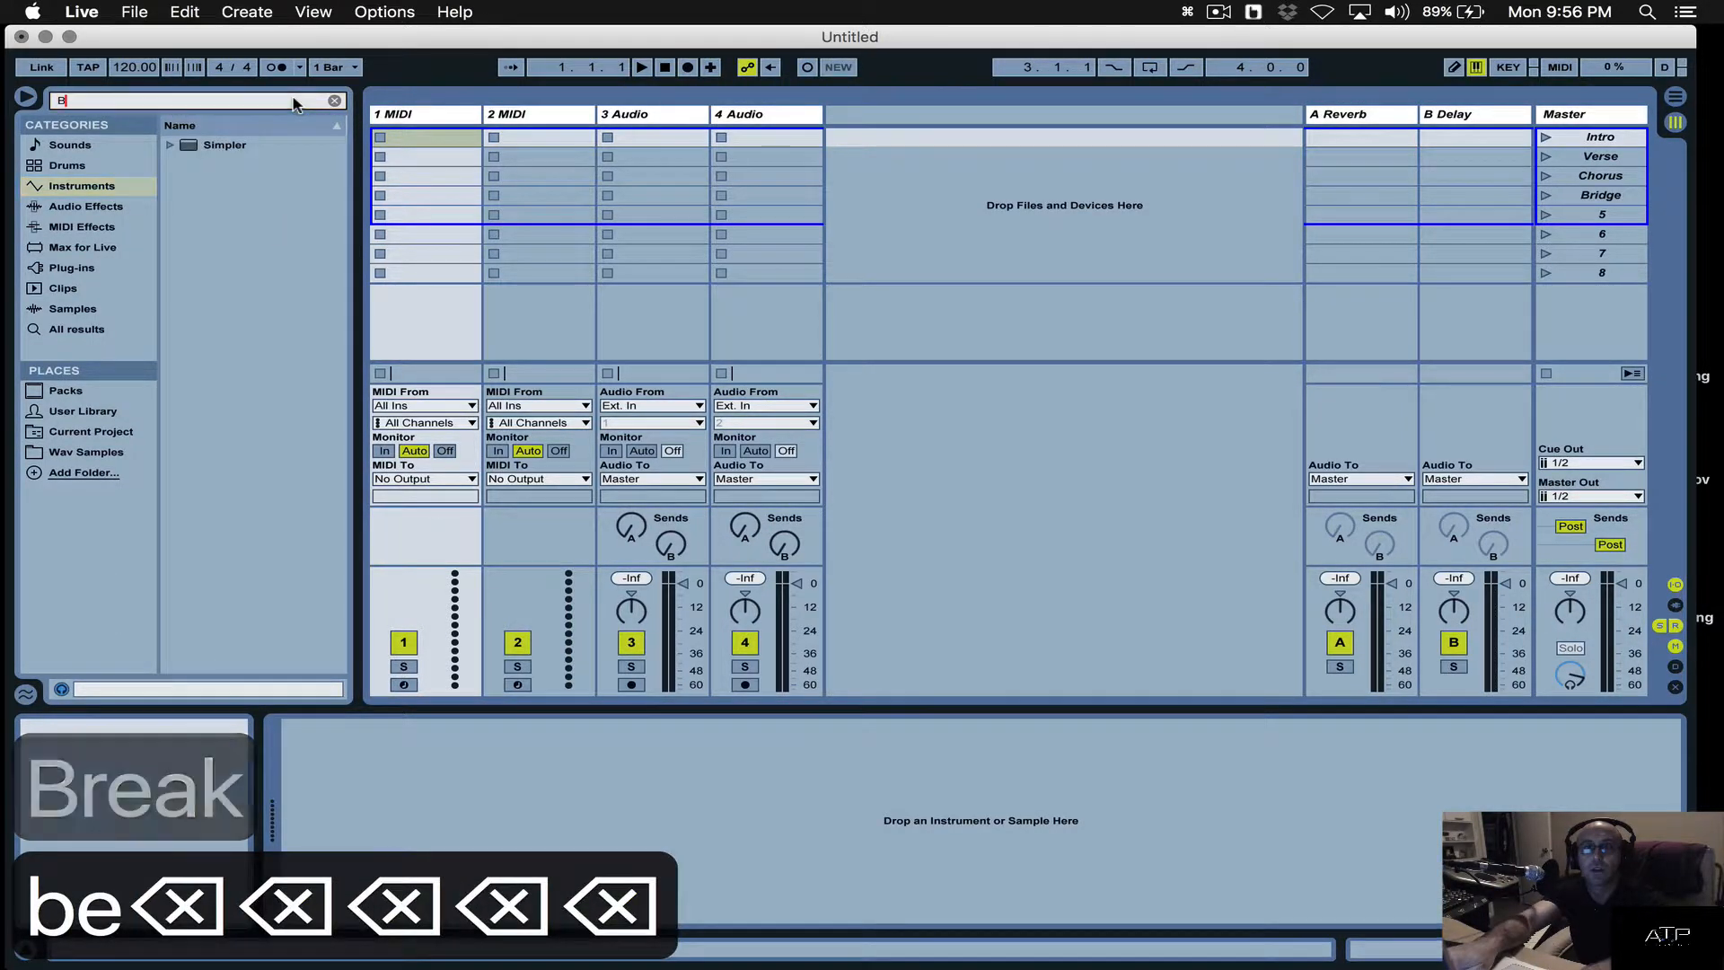
text(ack)
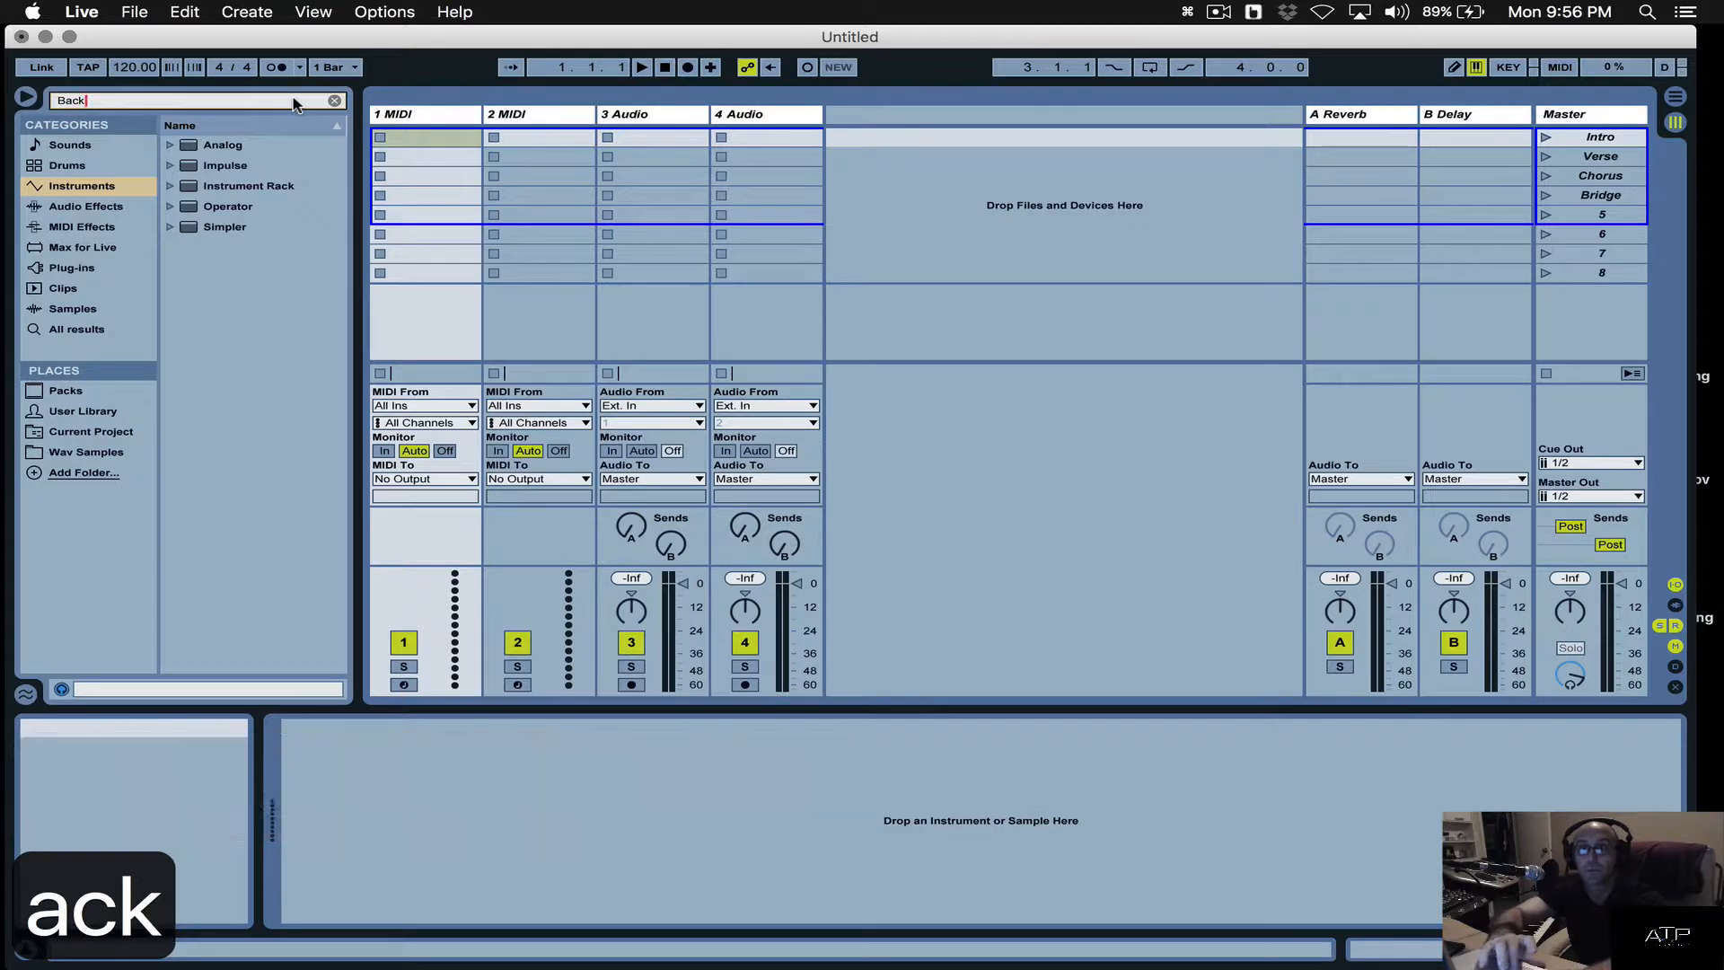
click(167, 166)
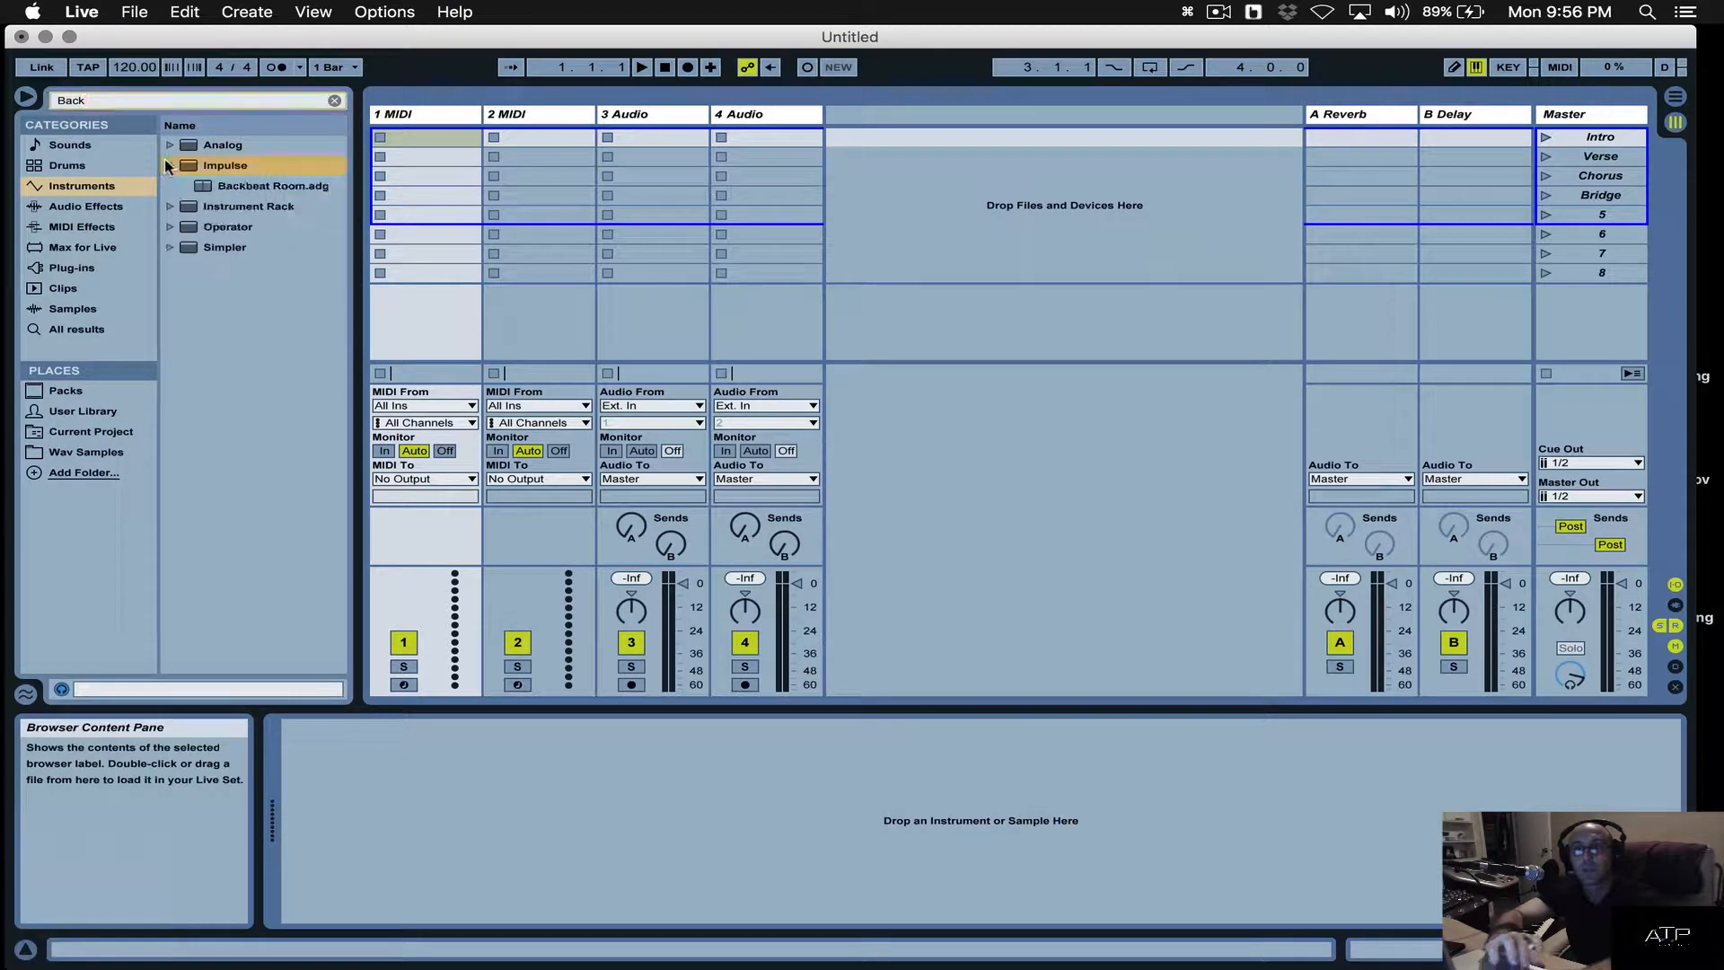
double_click(210, 185)
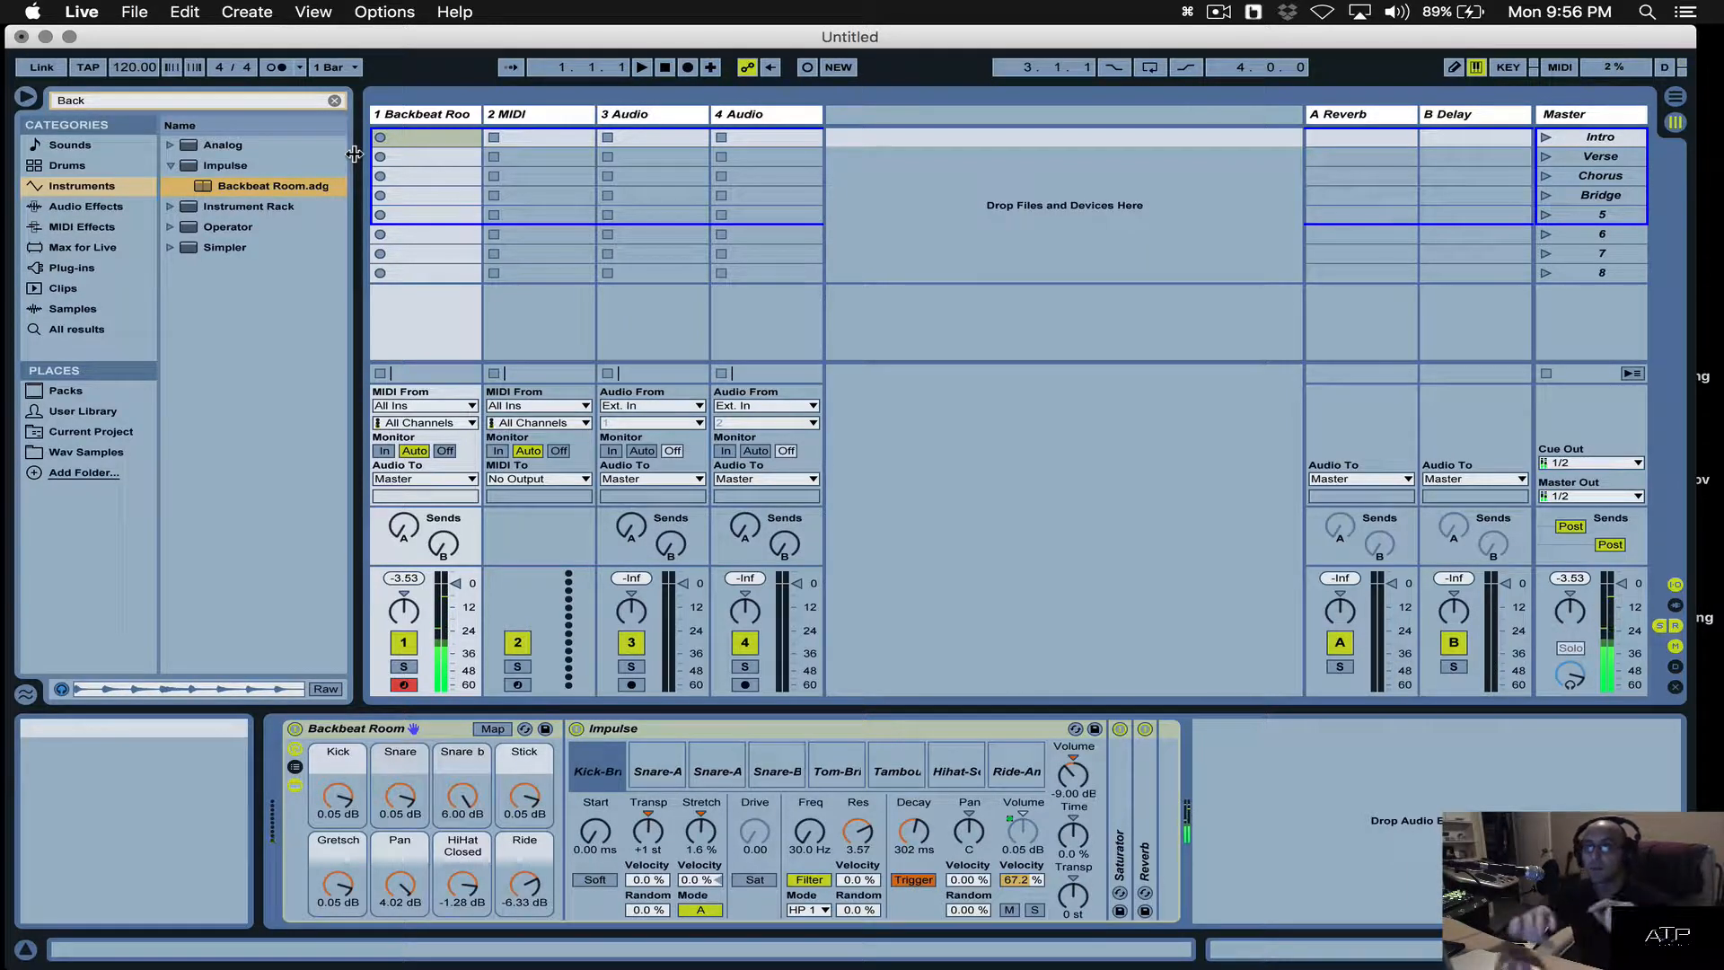
Search the instruments for "Hip Hop" and load the Hip-Hop Sub Bass rack onto the second MIDI track.
click(534, 115)
click(334, 100)
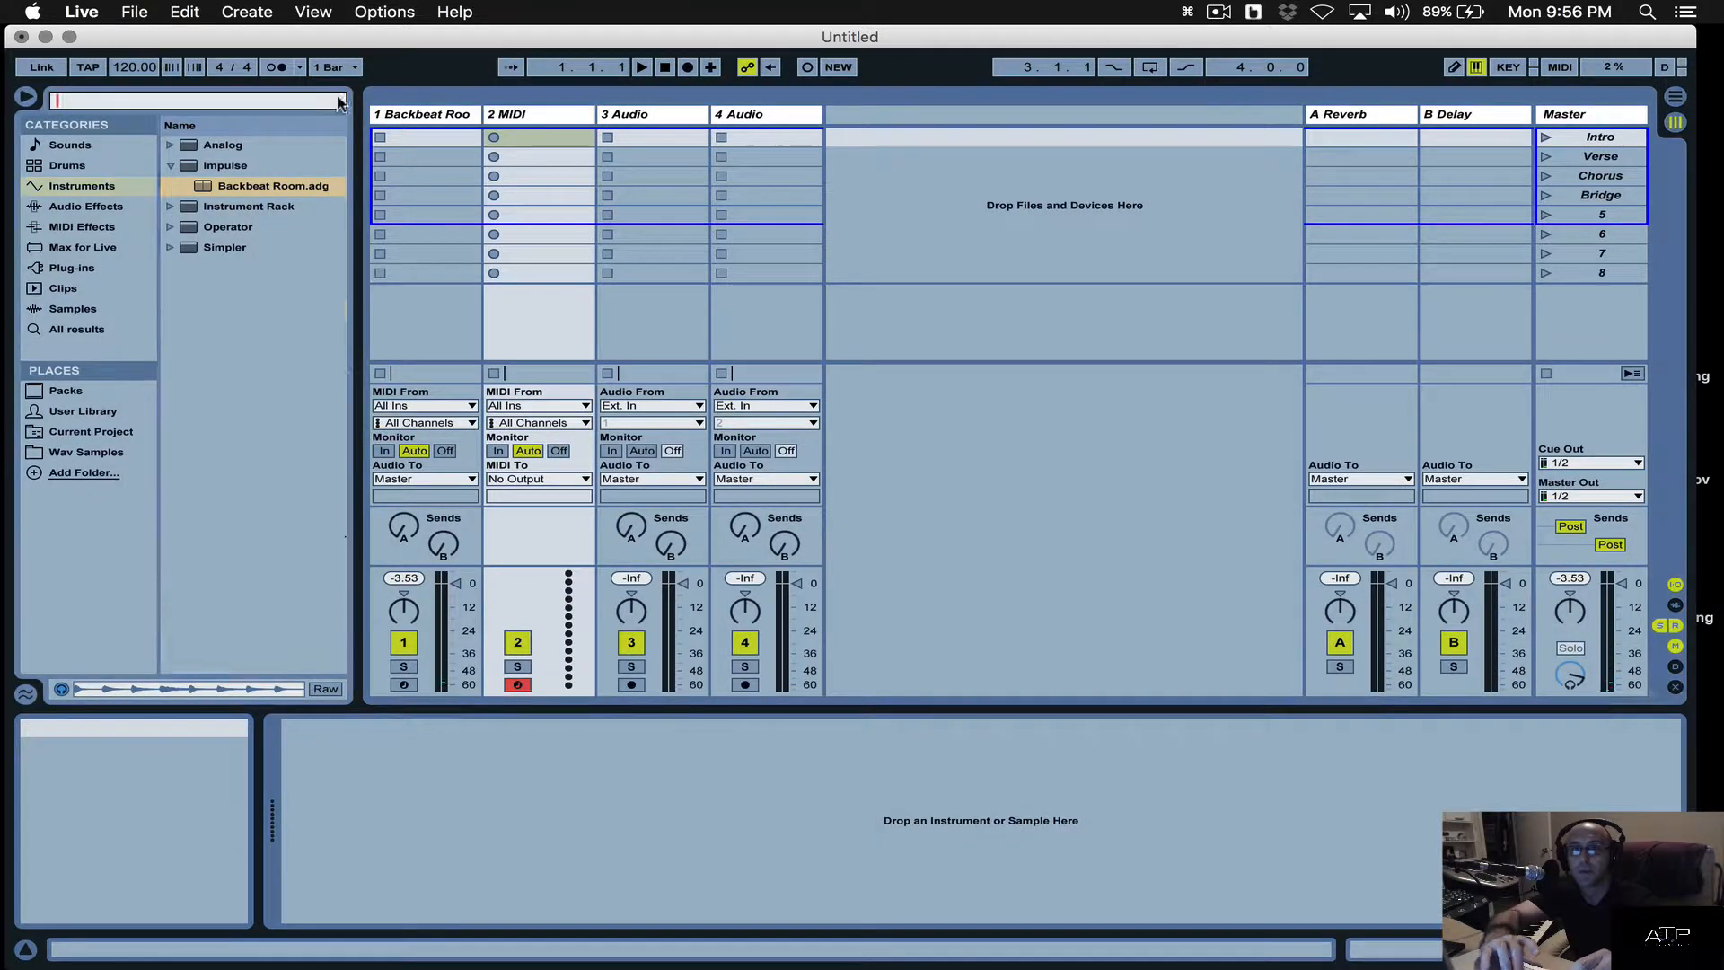
text(Hip)
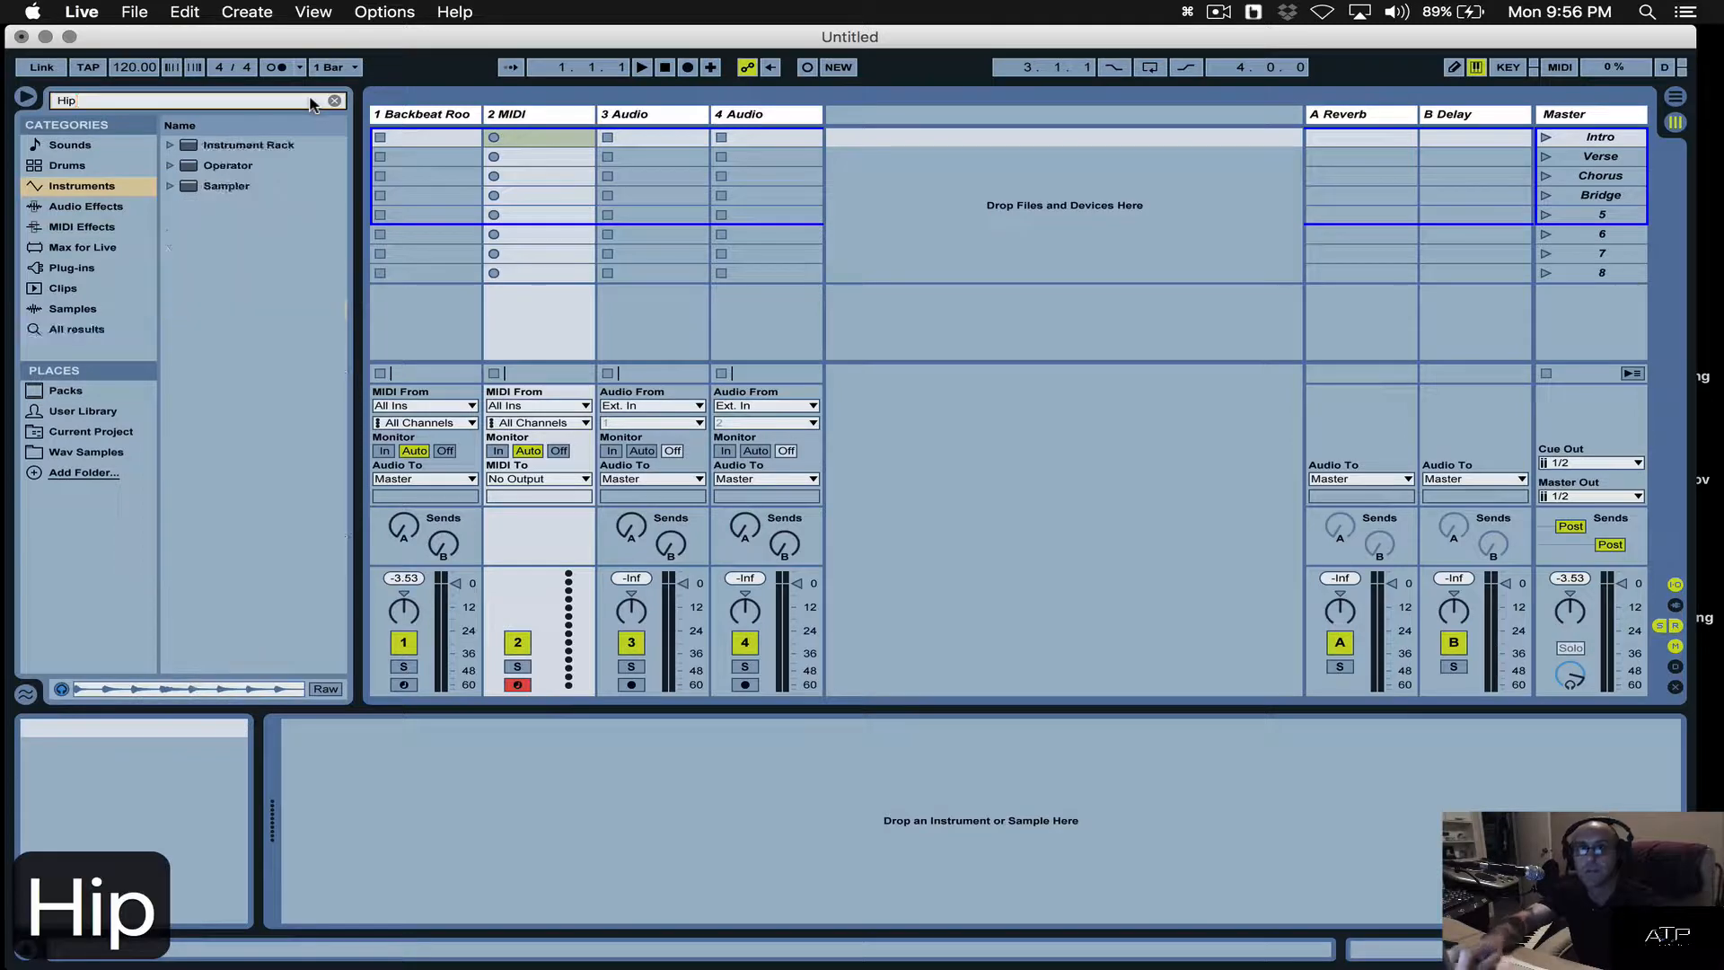
text( Hop)
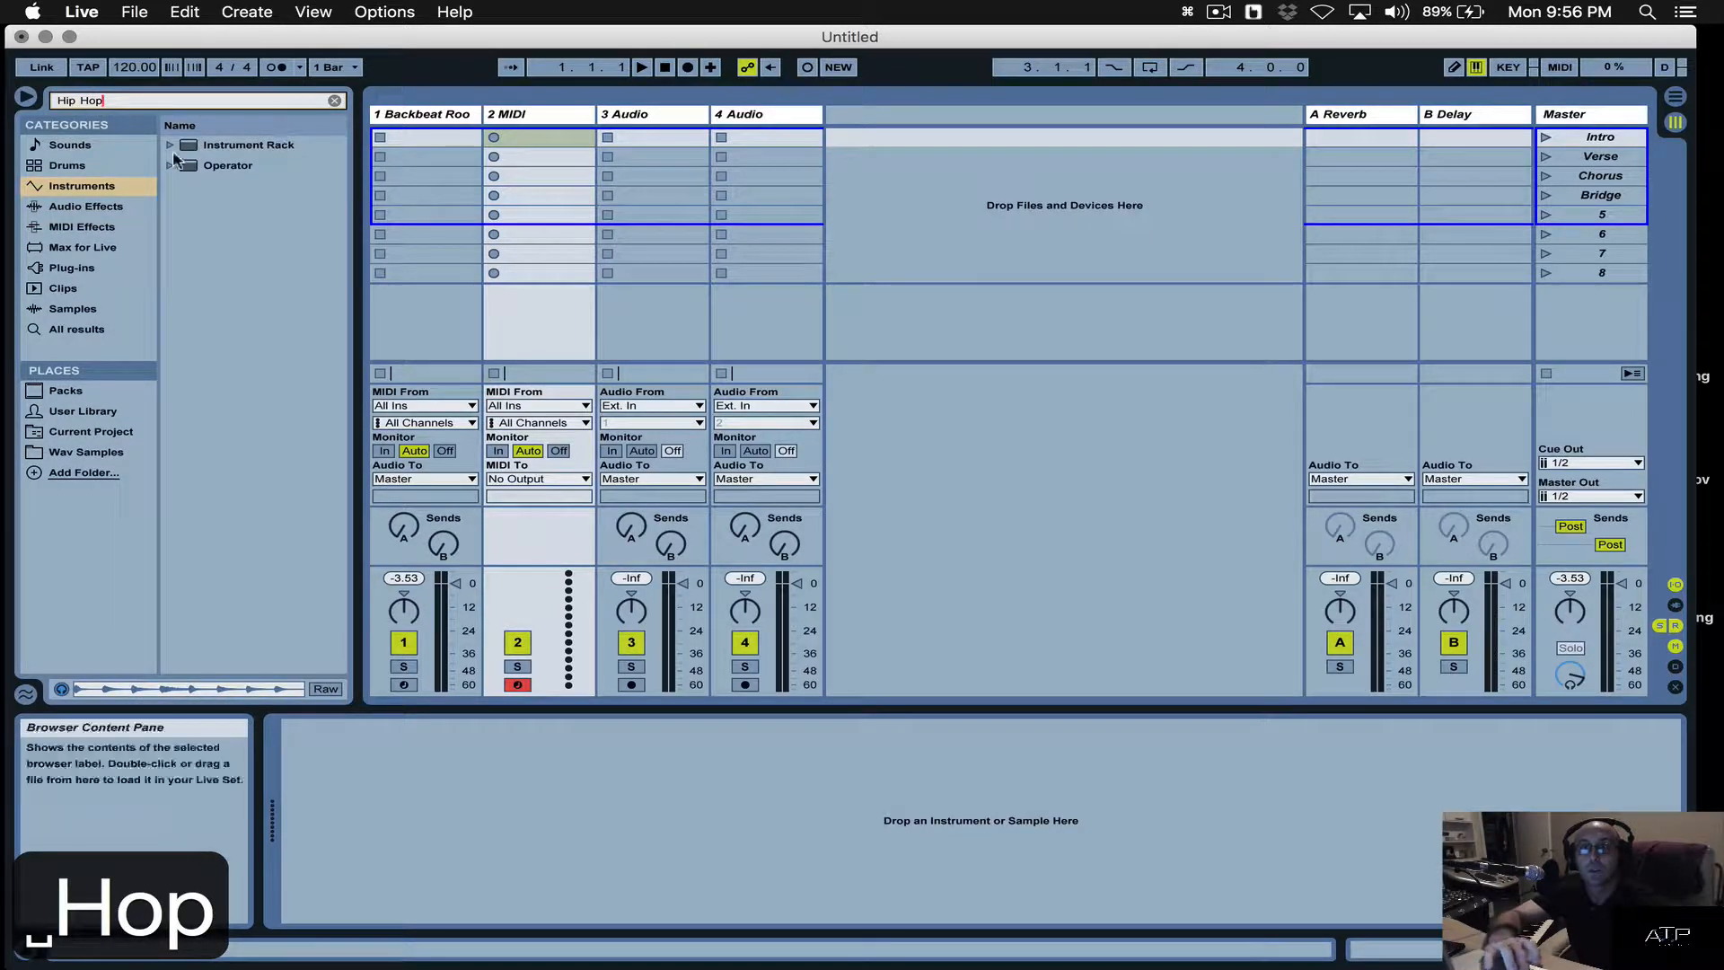
click(171, 145)
click(185, 165)
click(238, 186)
double_click(238, 186)
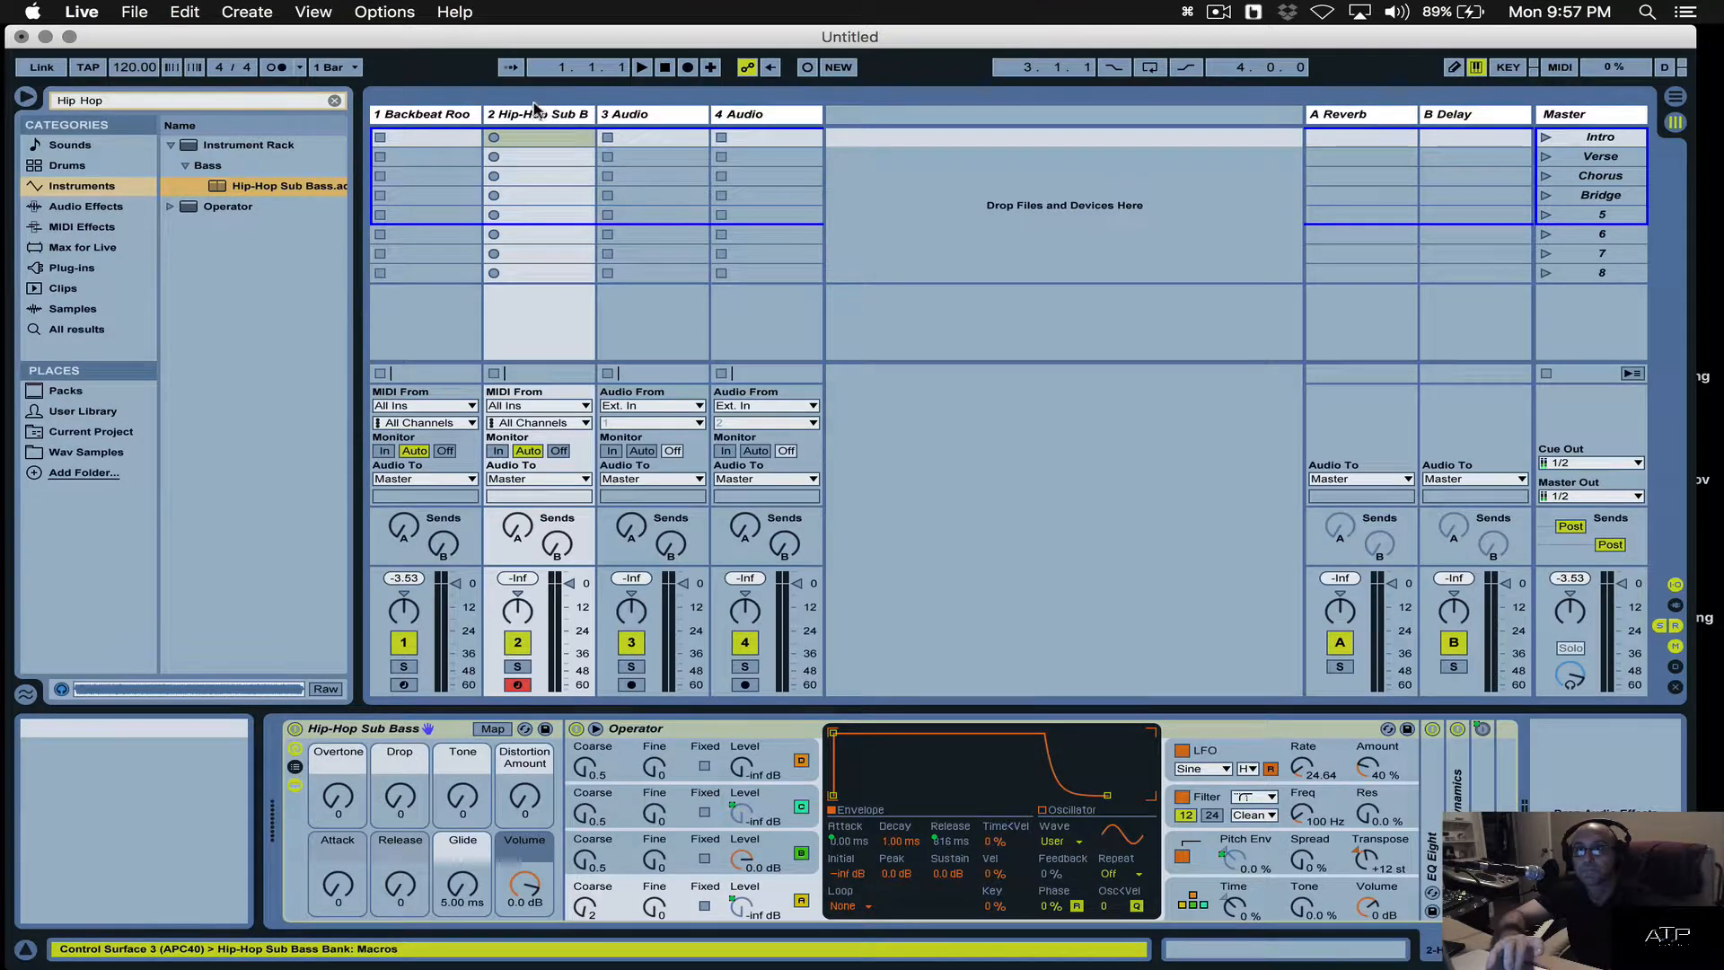
Select the Backbeat Room track and set record quantization to Sixteenth-Note Quantization.
click(458, 115)
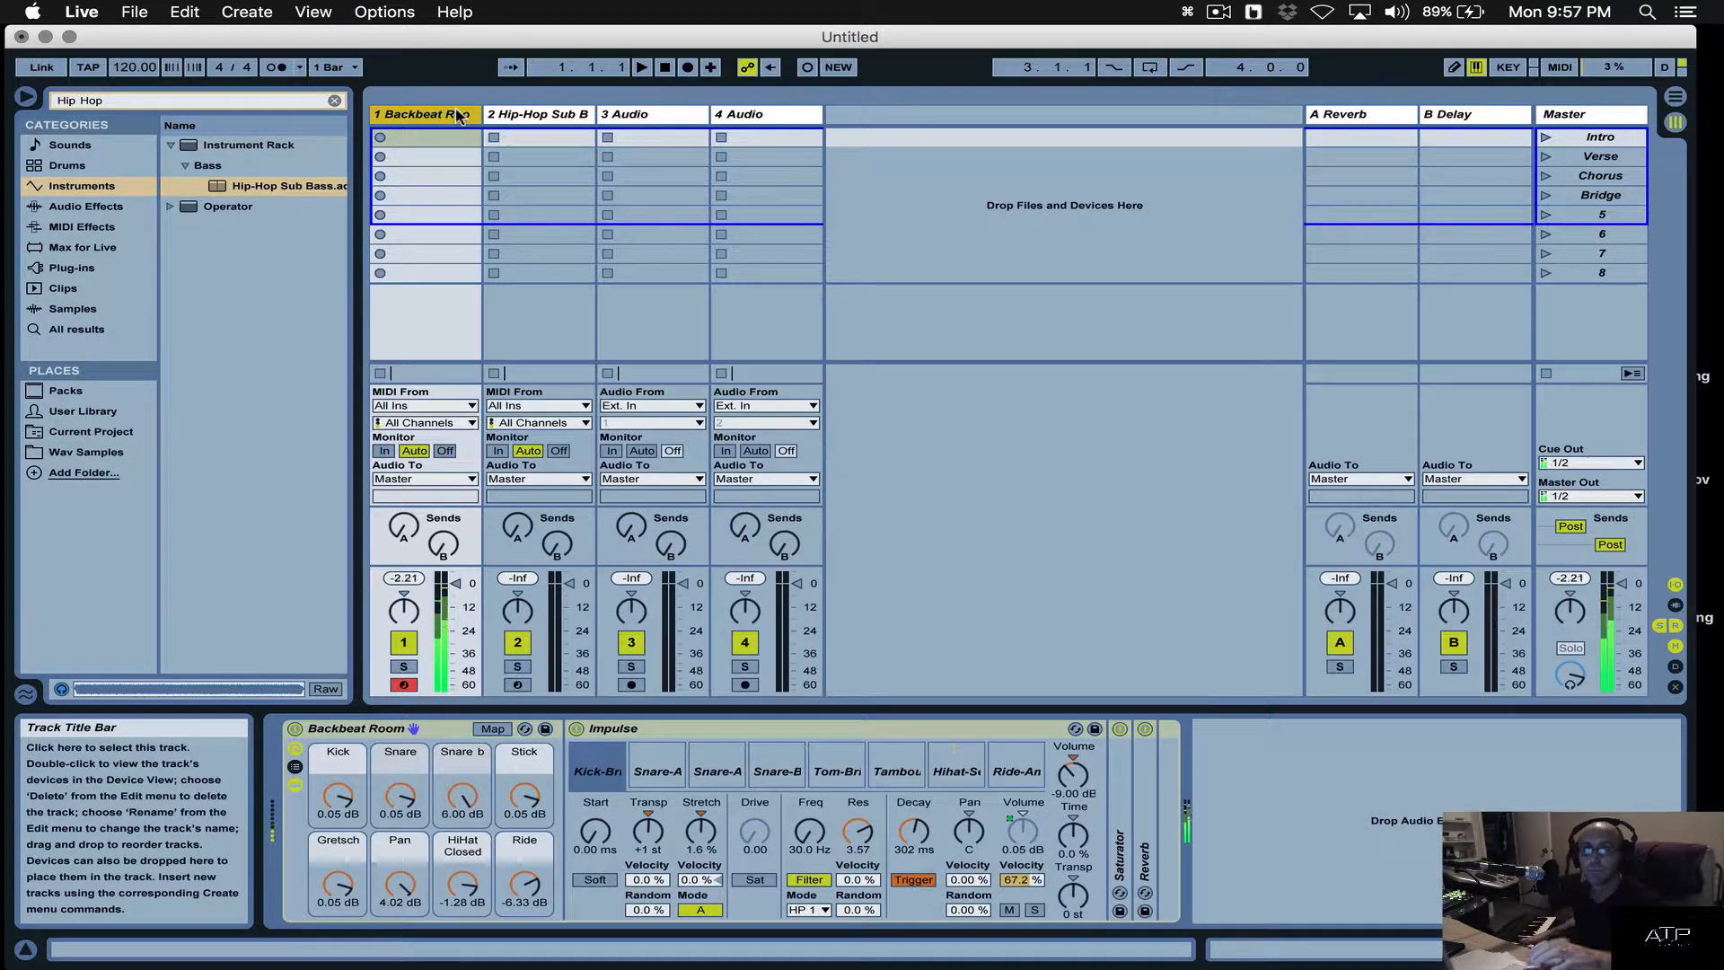
click(135, 11)
mouse_move(184, 9)
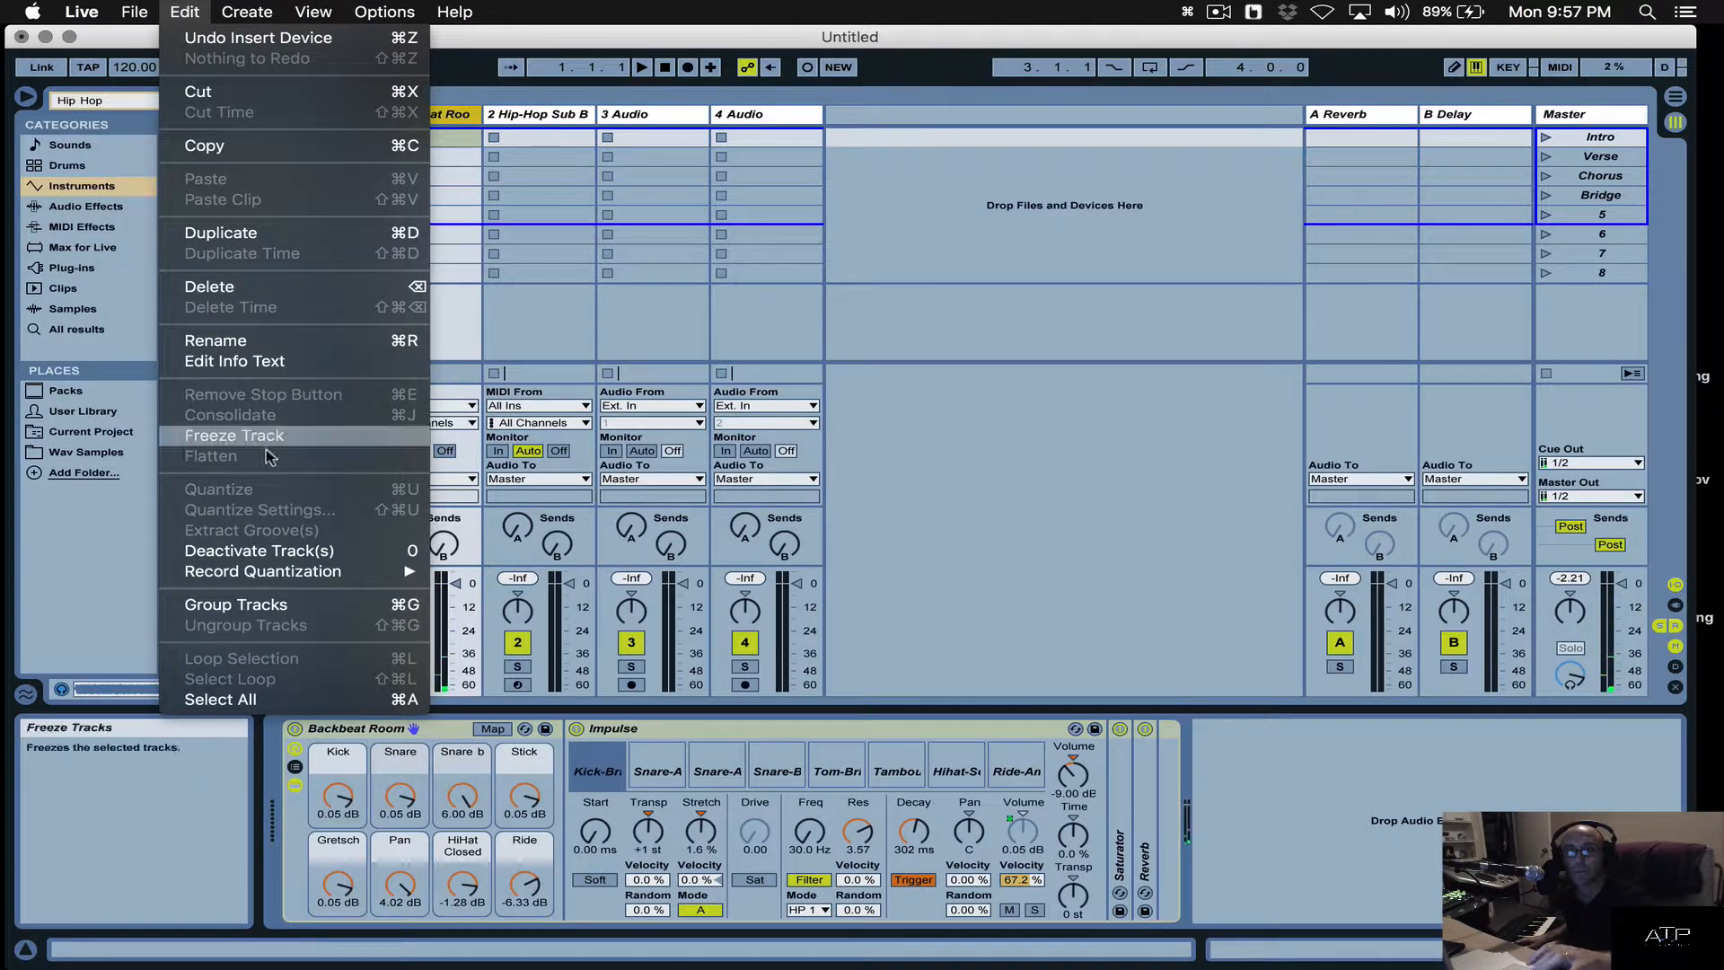
mouse_move(261, 571)
click(552, 675)
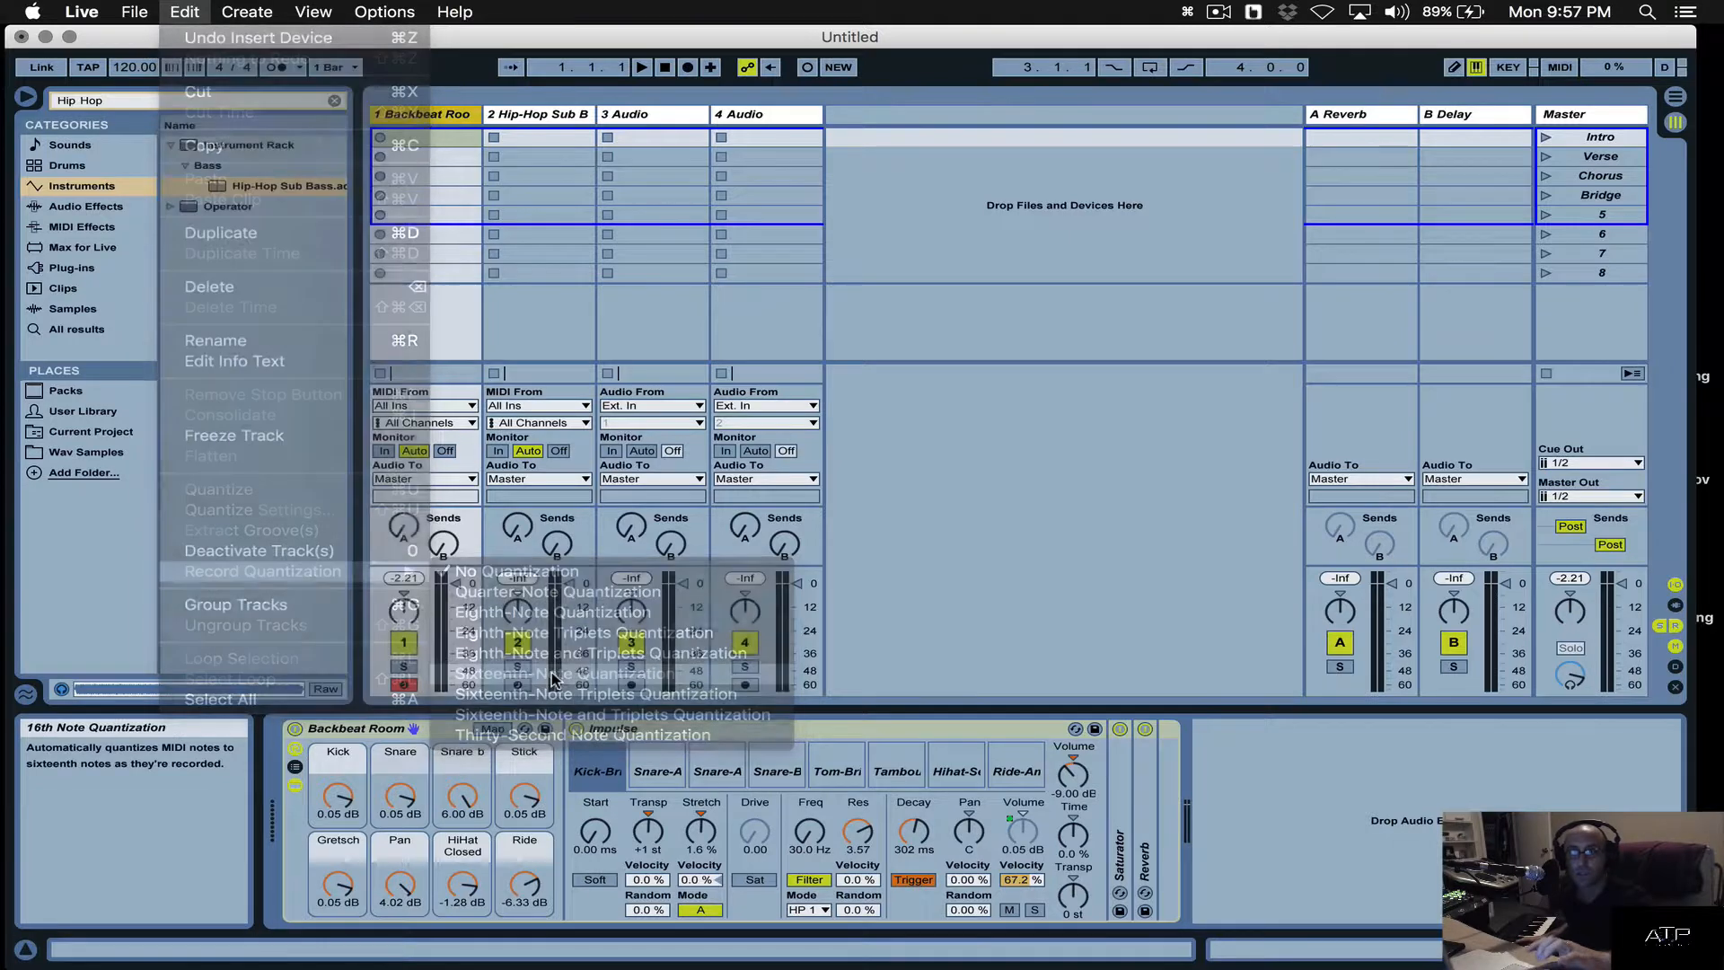
Enable the metronome and record a four-bar drum clip in the Intro slot of the Backbeat Room track.
click(276, 67)
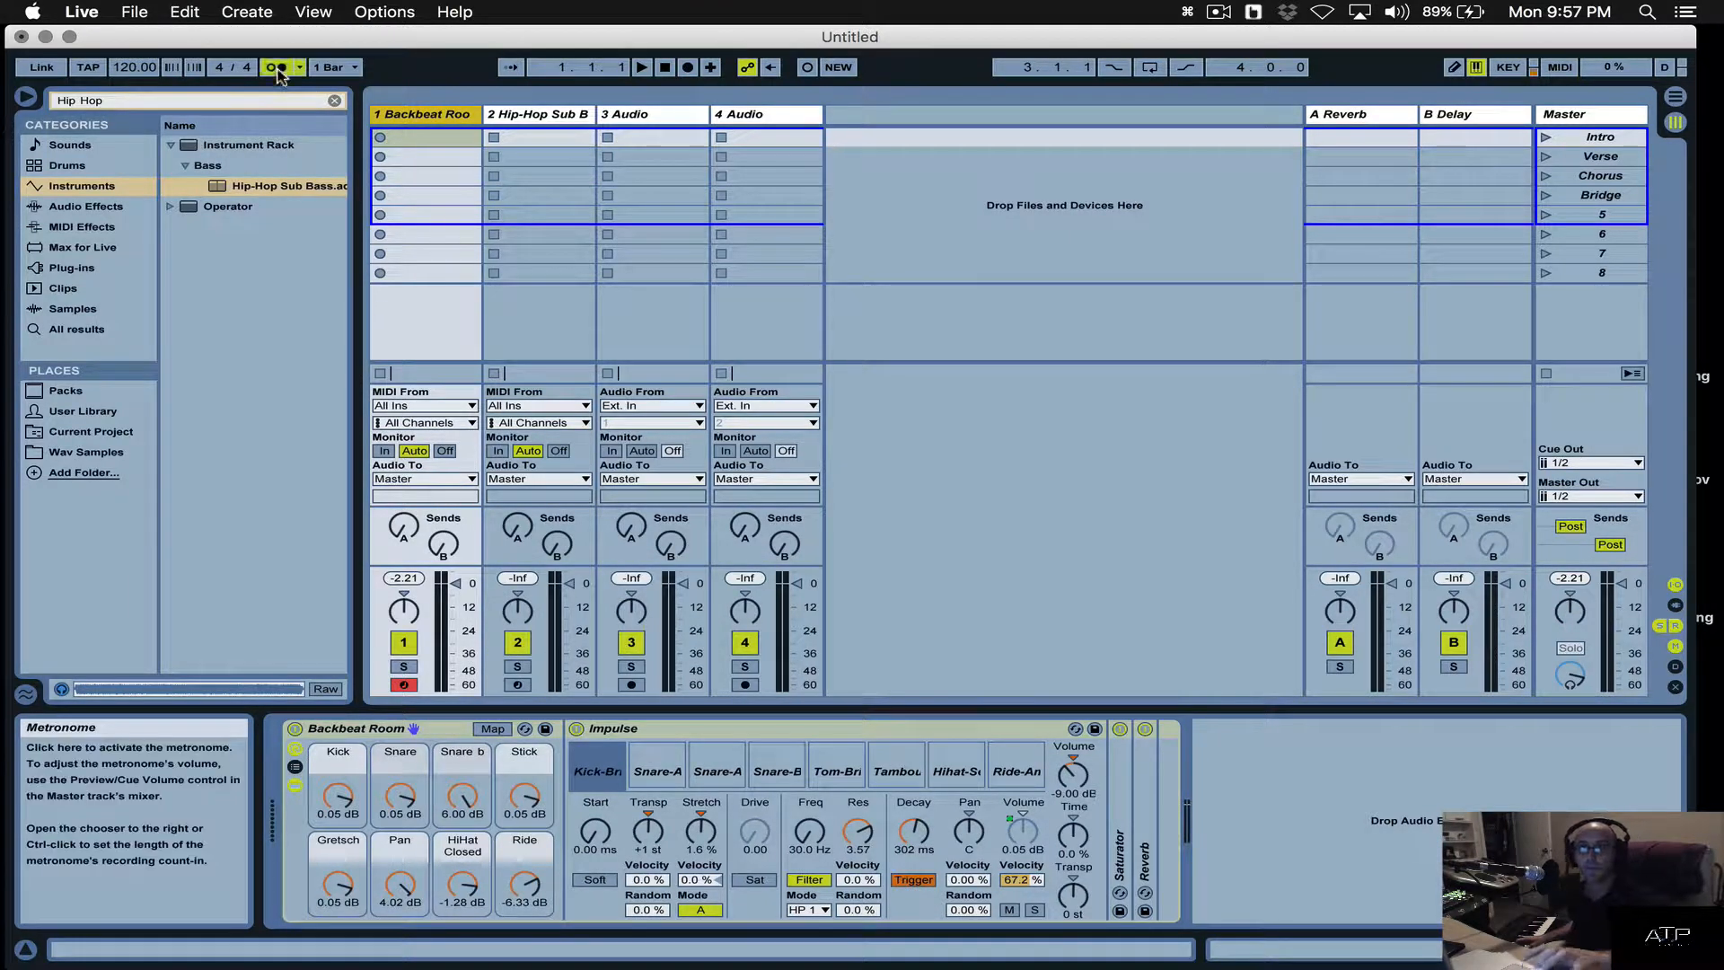
click(381, 138)
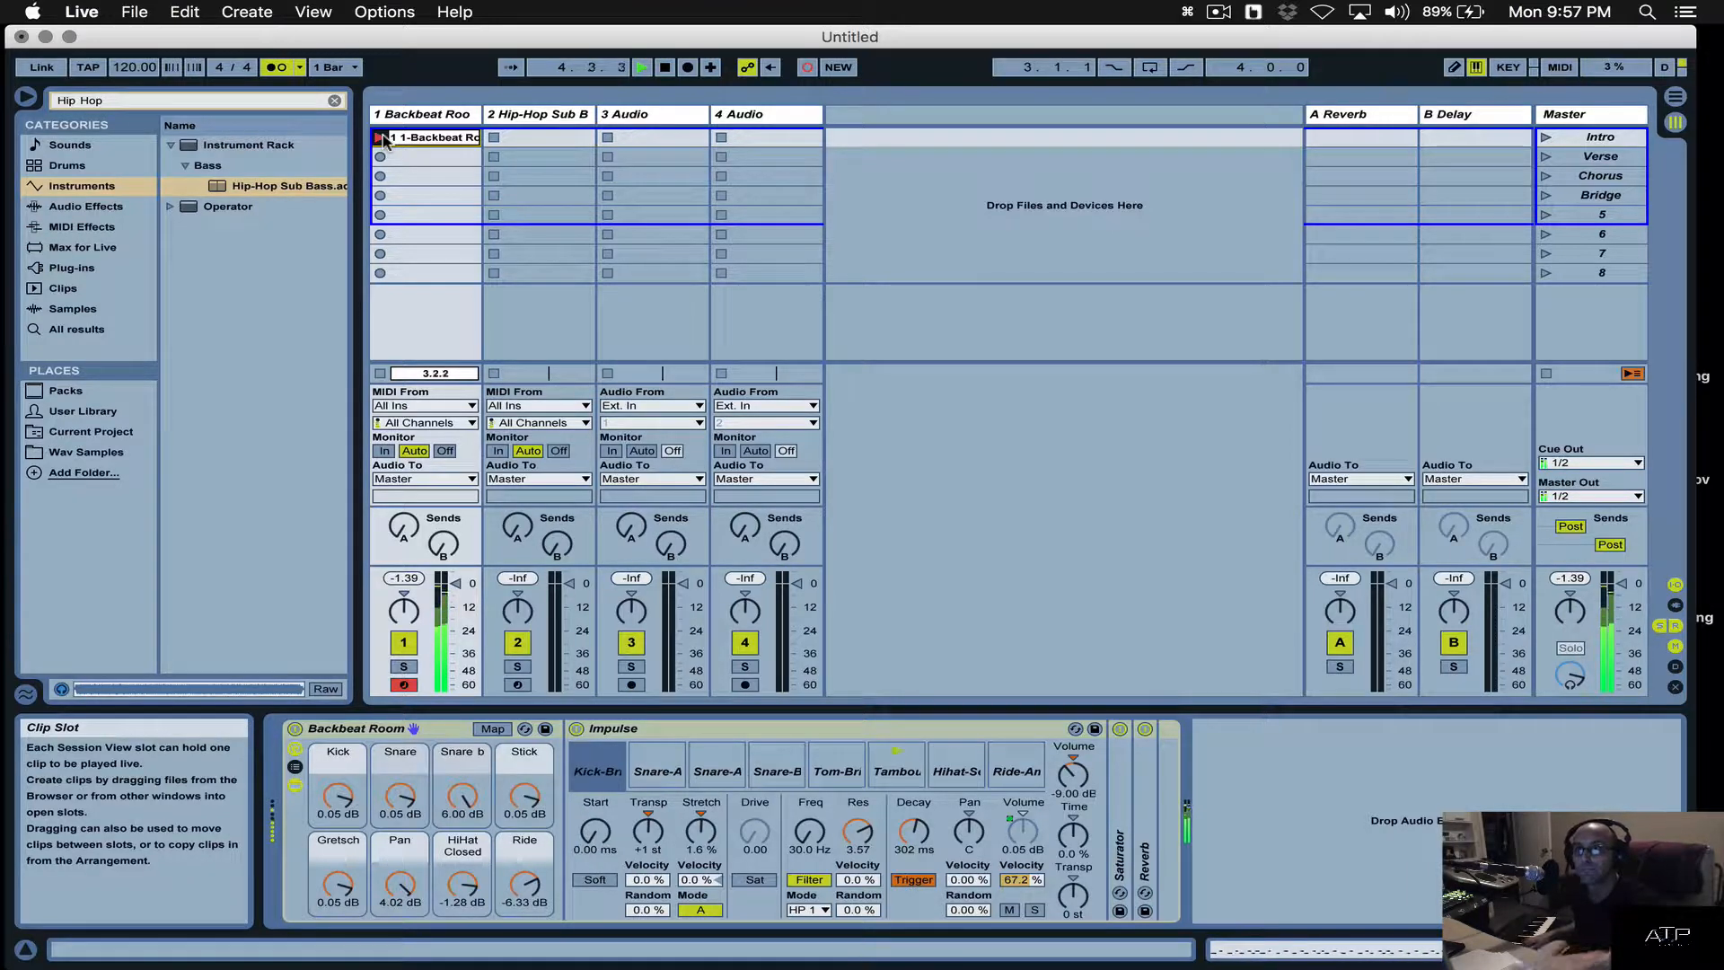
click(380, 139)
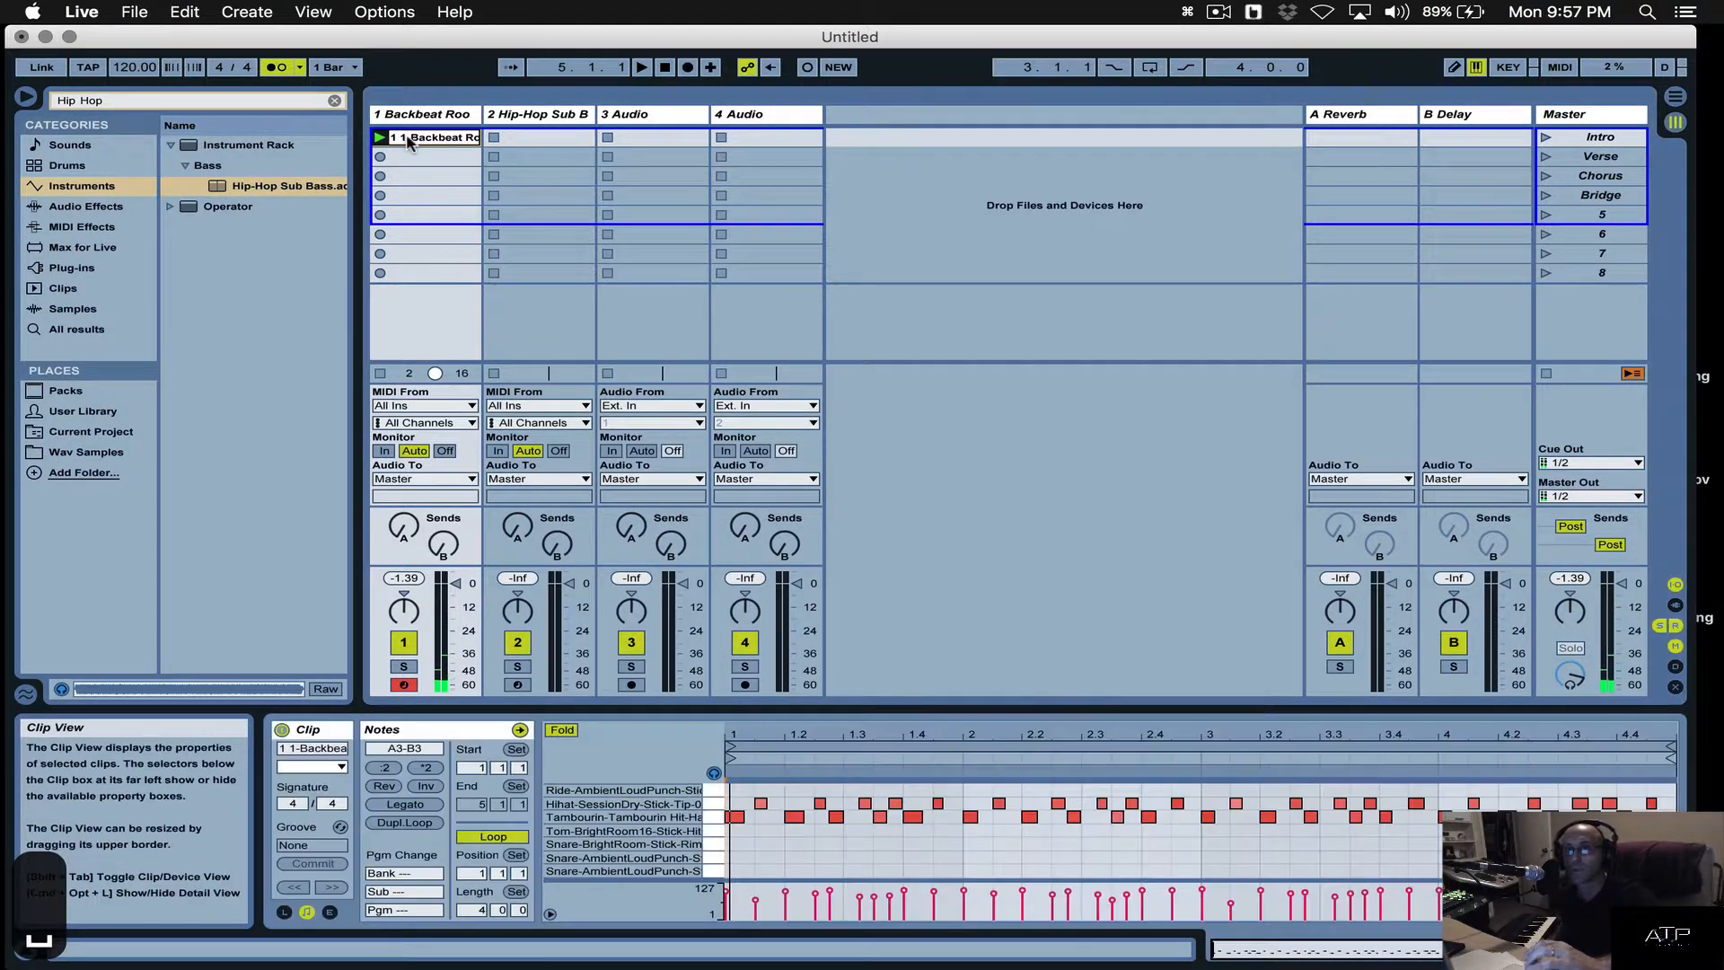
Narrow the note grid of the recorded drum clip by one step and play the clip back.
click(927, 844)
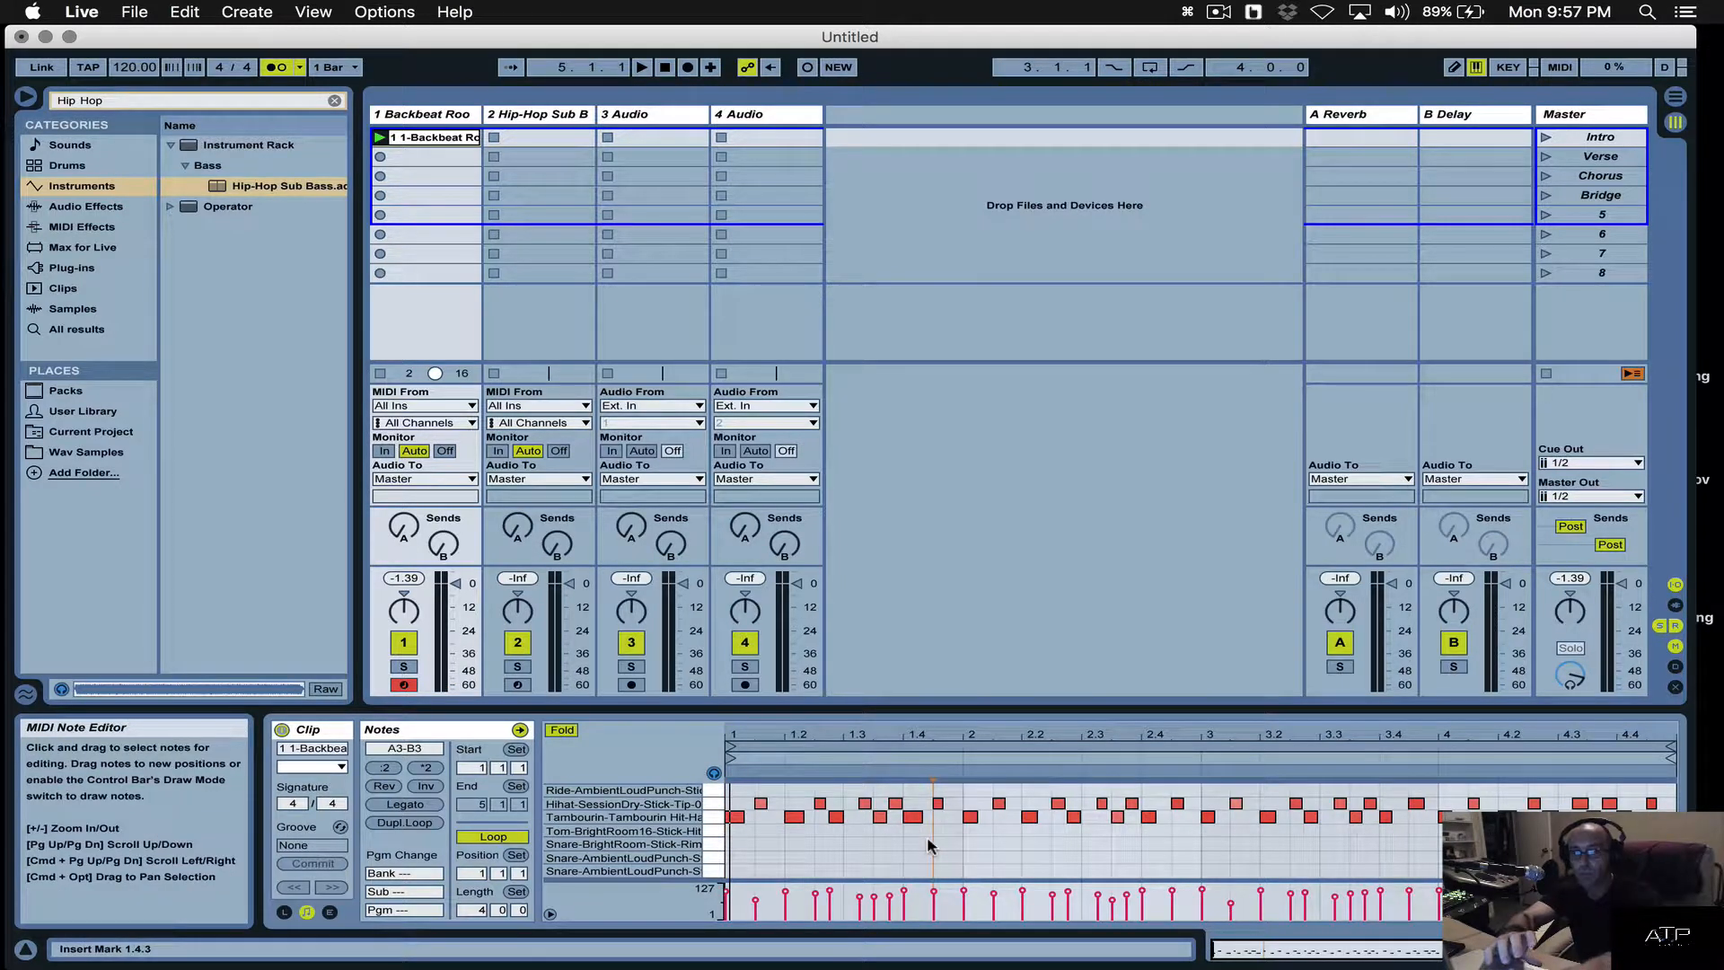
key(super+1)
key(plus)
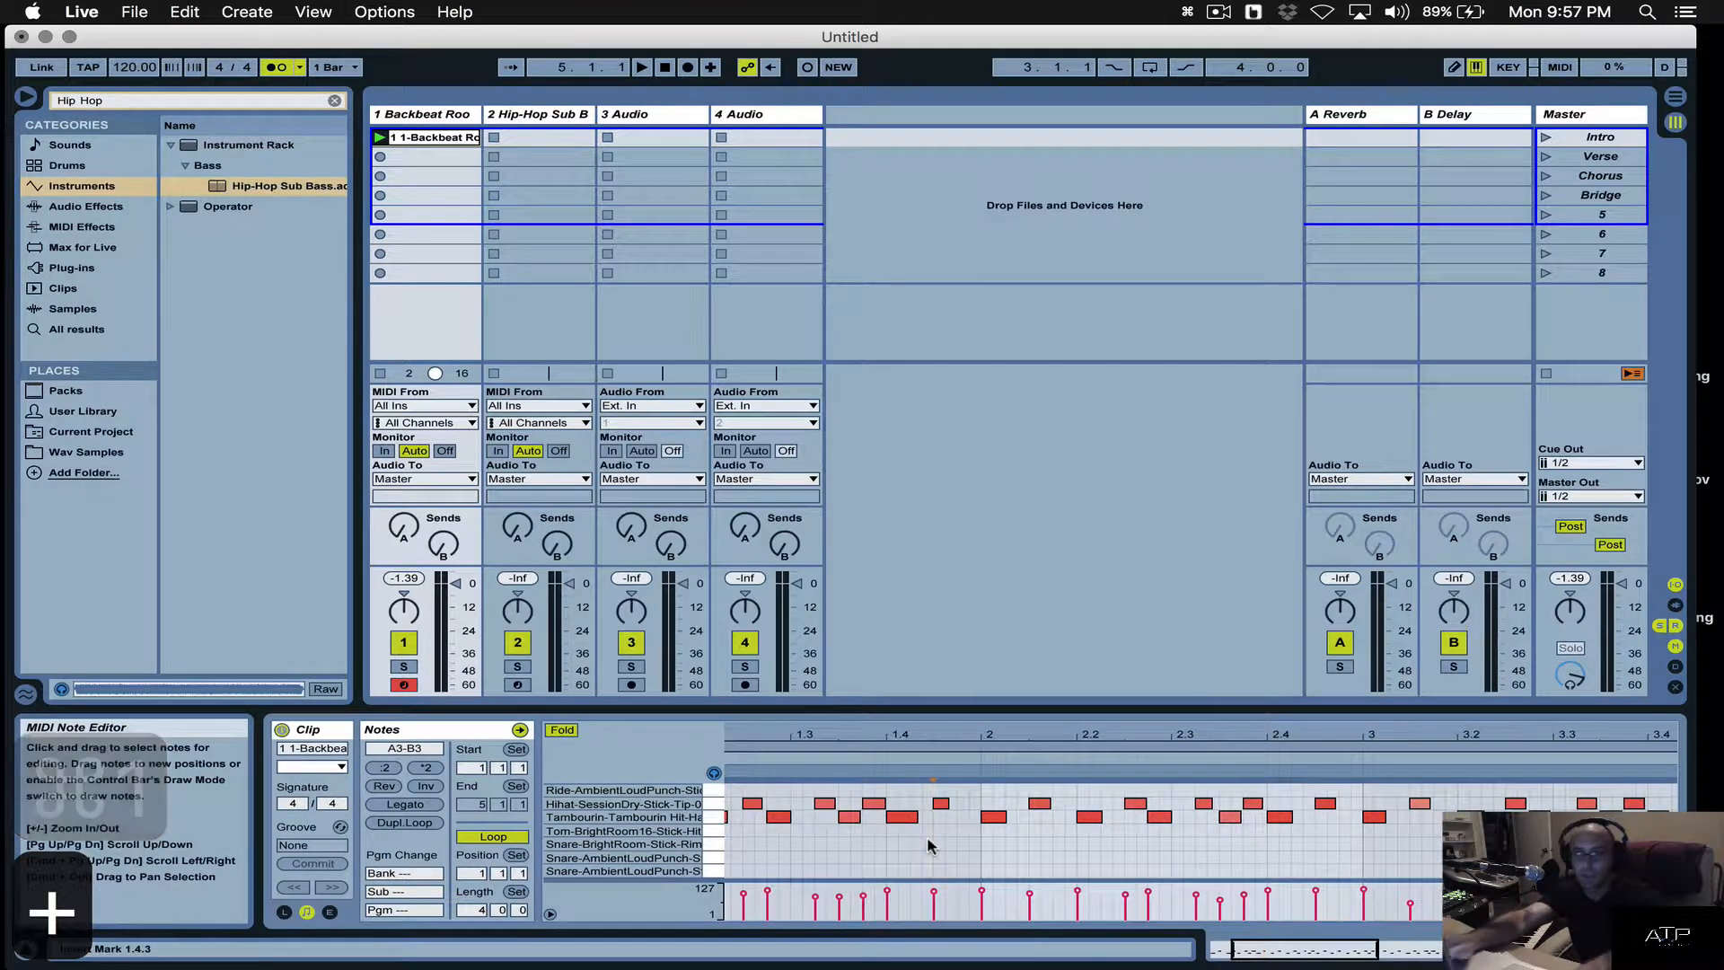
key(space)
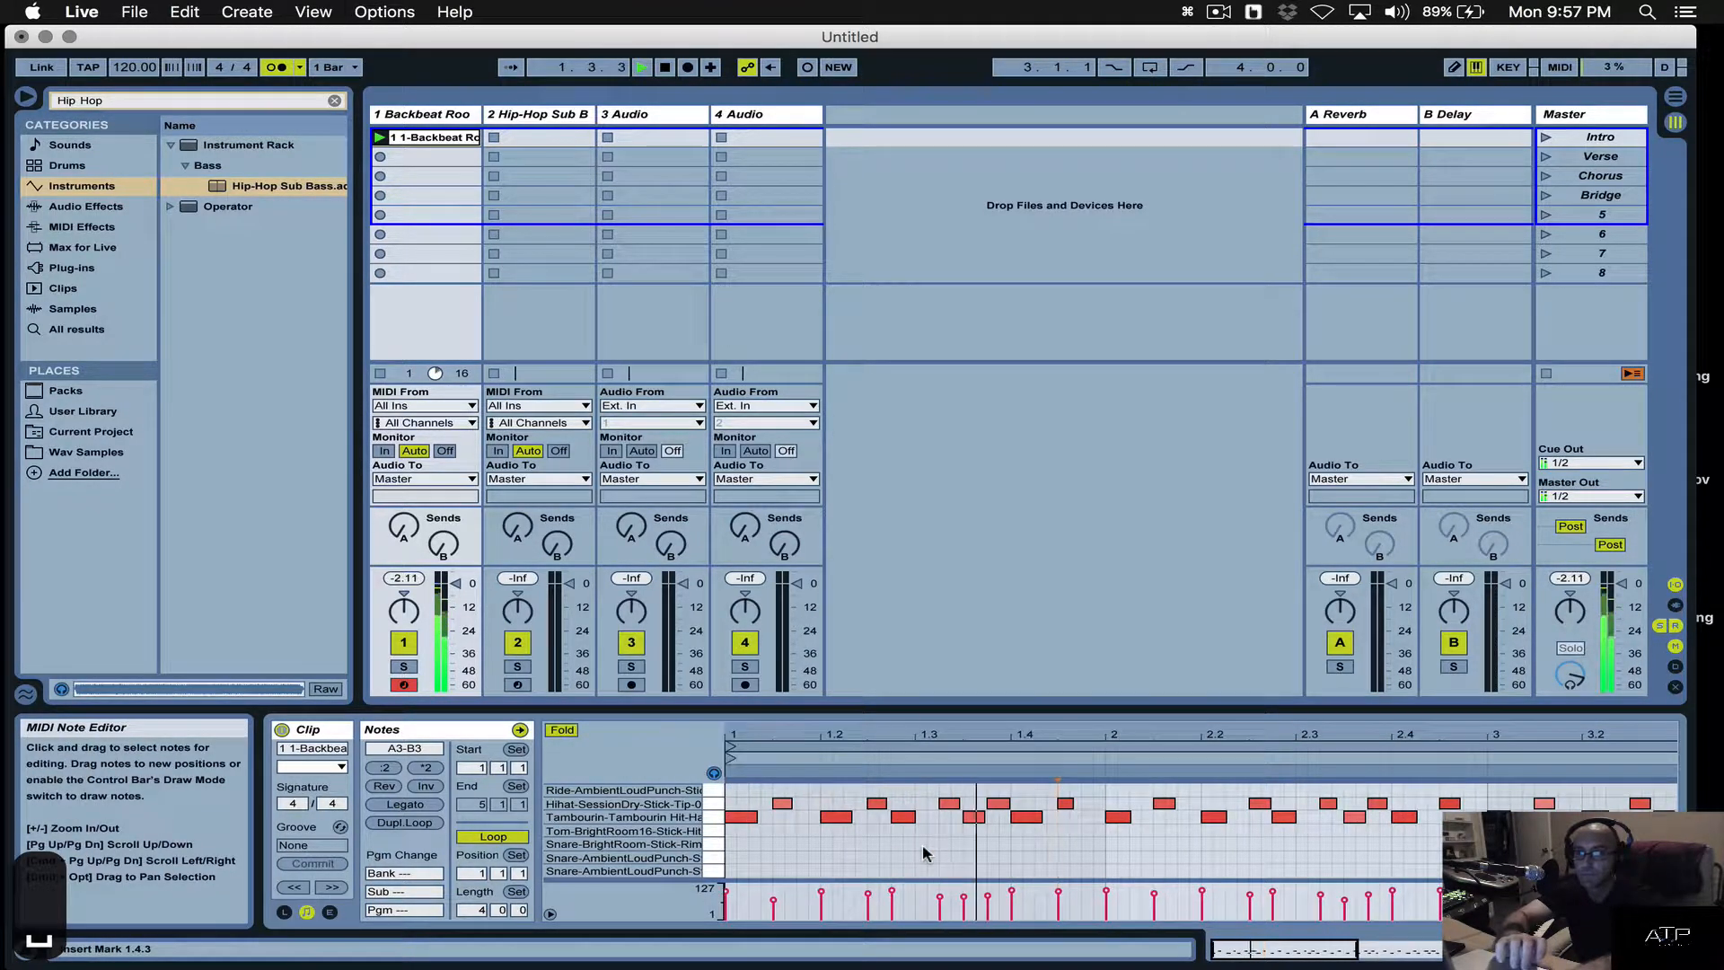
key(minus)
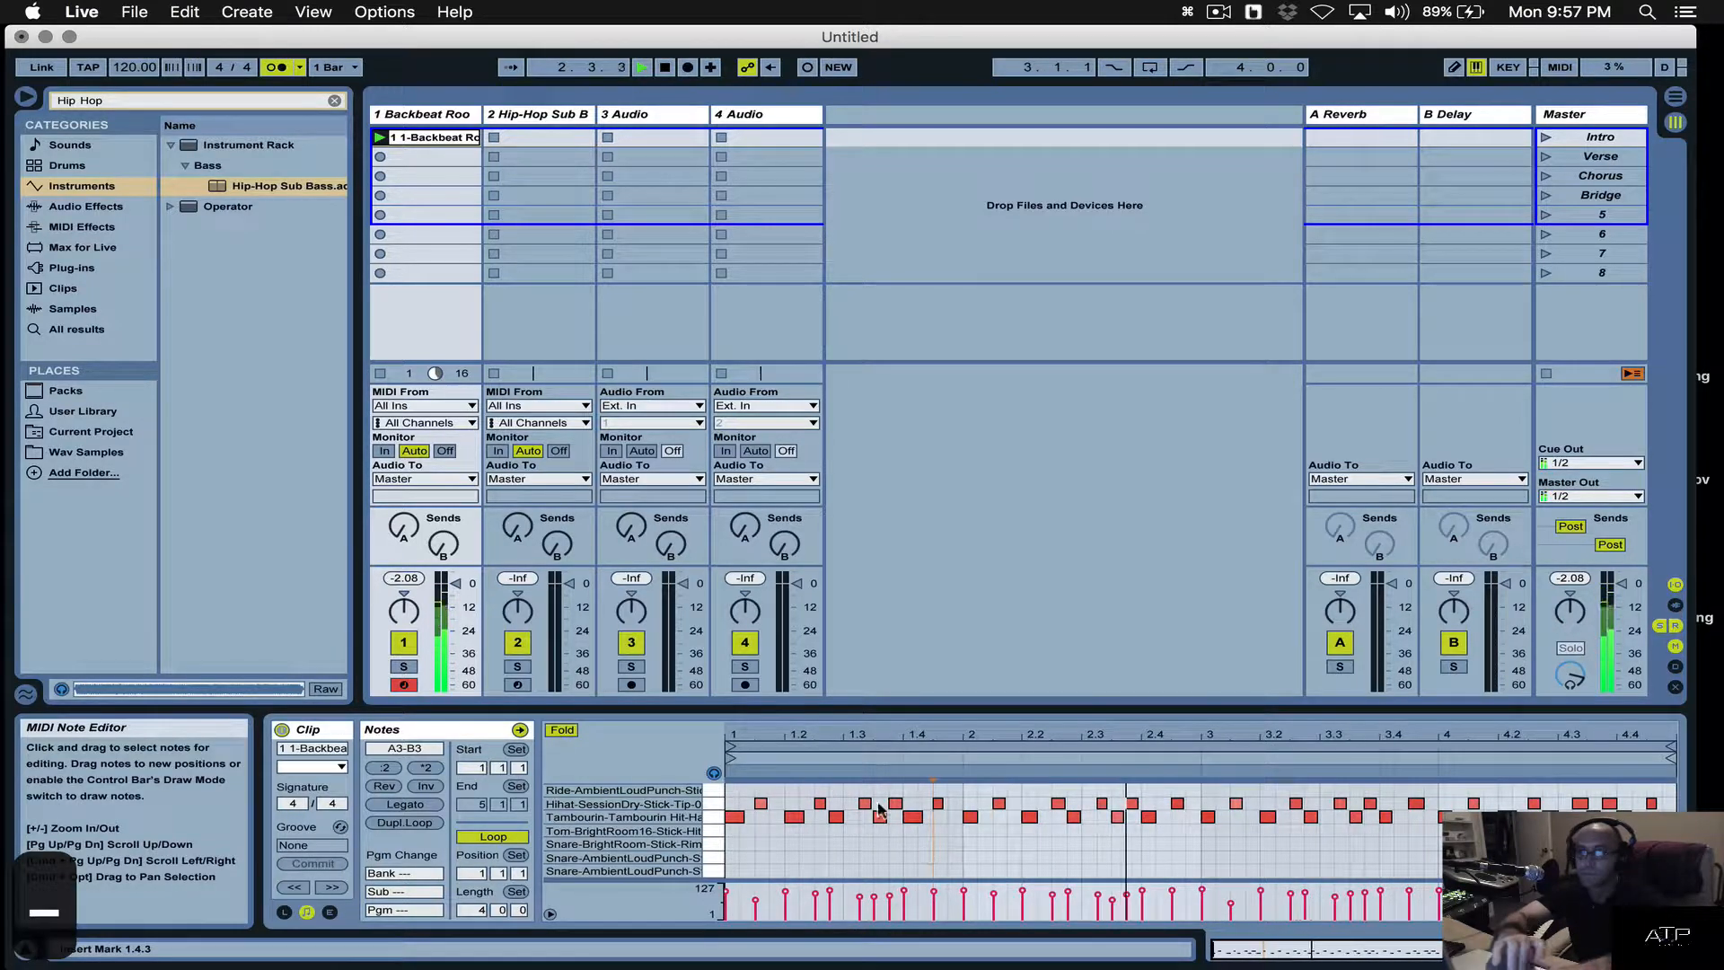
Lower the volume of the Backbeat Room track by about 6 dB.
click(456, 583)
key(Down)
key(Down)
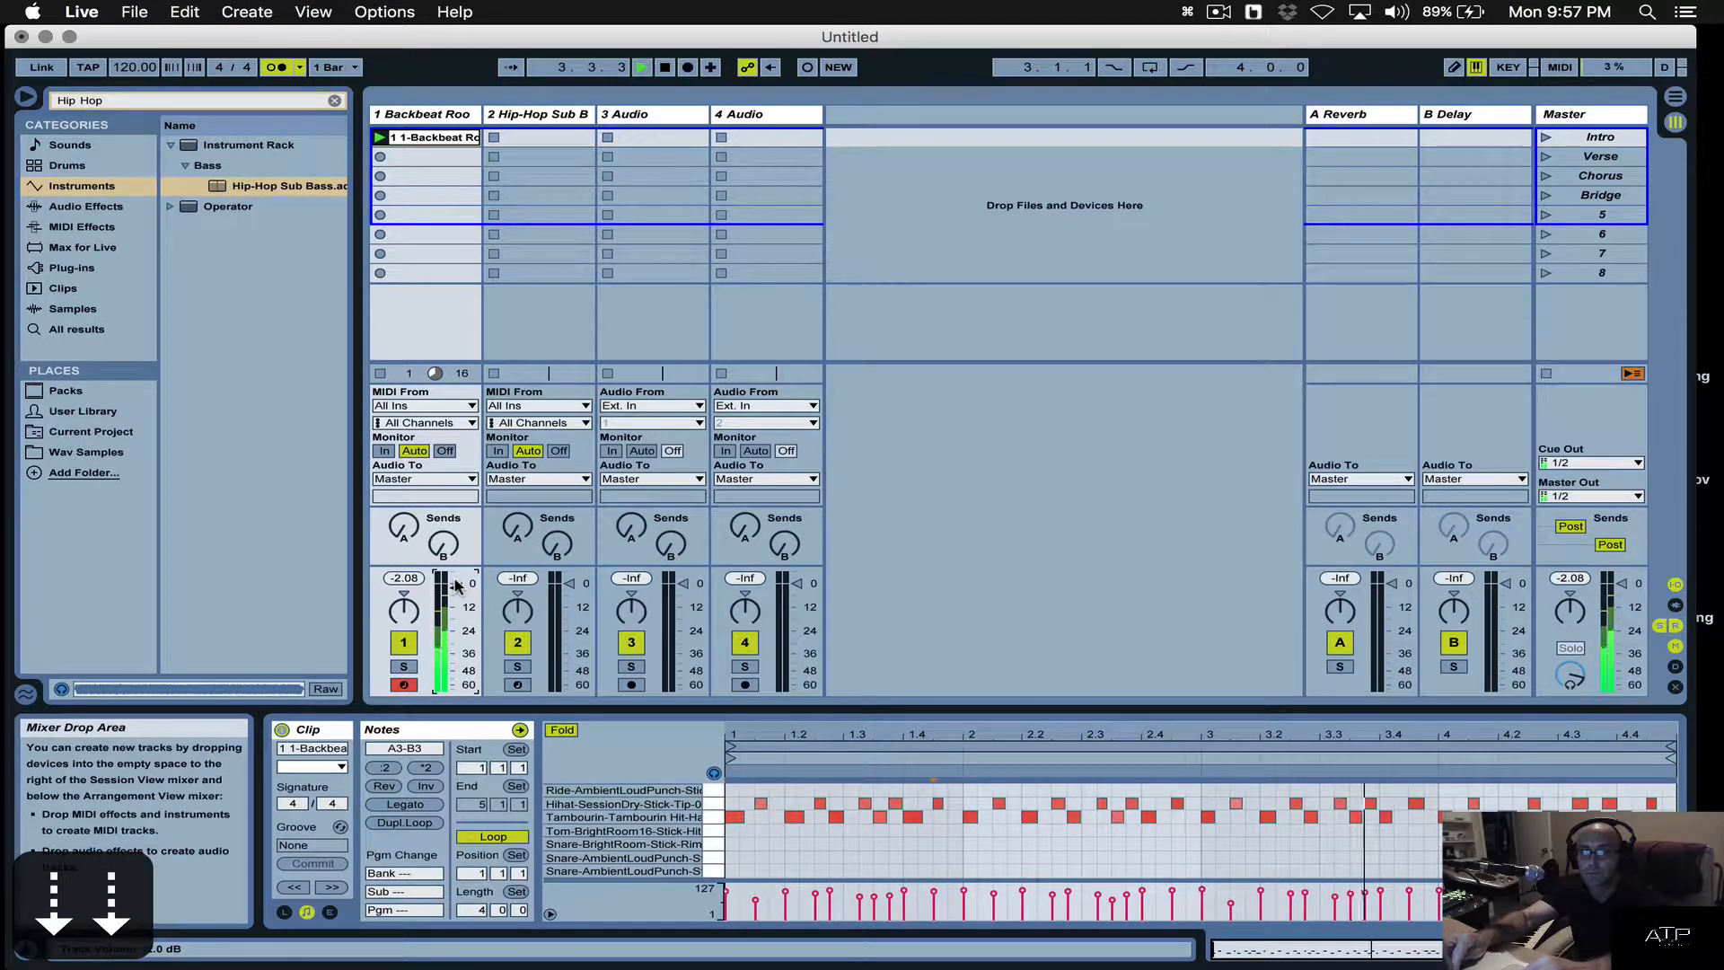
key(Down)
key(Down)
key(Down)
key(Down)
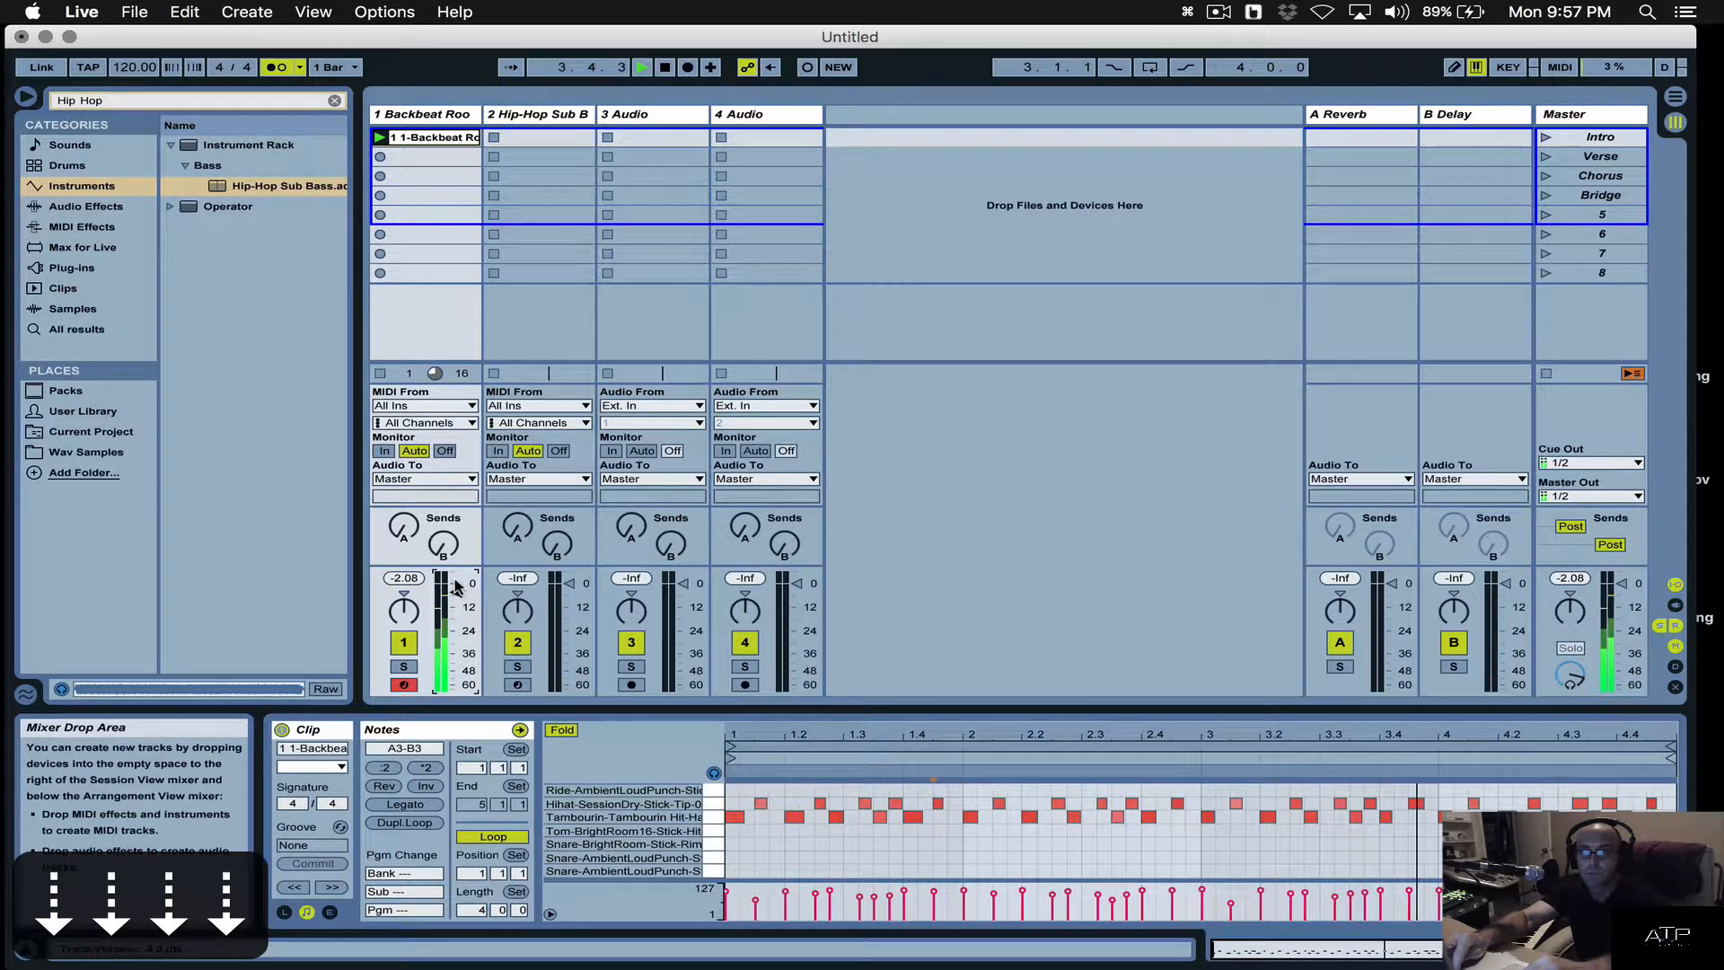
Lower the volume of the Hip-Hop Sub Bass track by about 6 dB and stop playback.
click(567, 585)
key(Down)
key(Down)
key(Down)
key(Down)
key(Down)
key(Down)
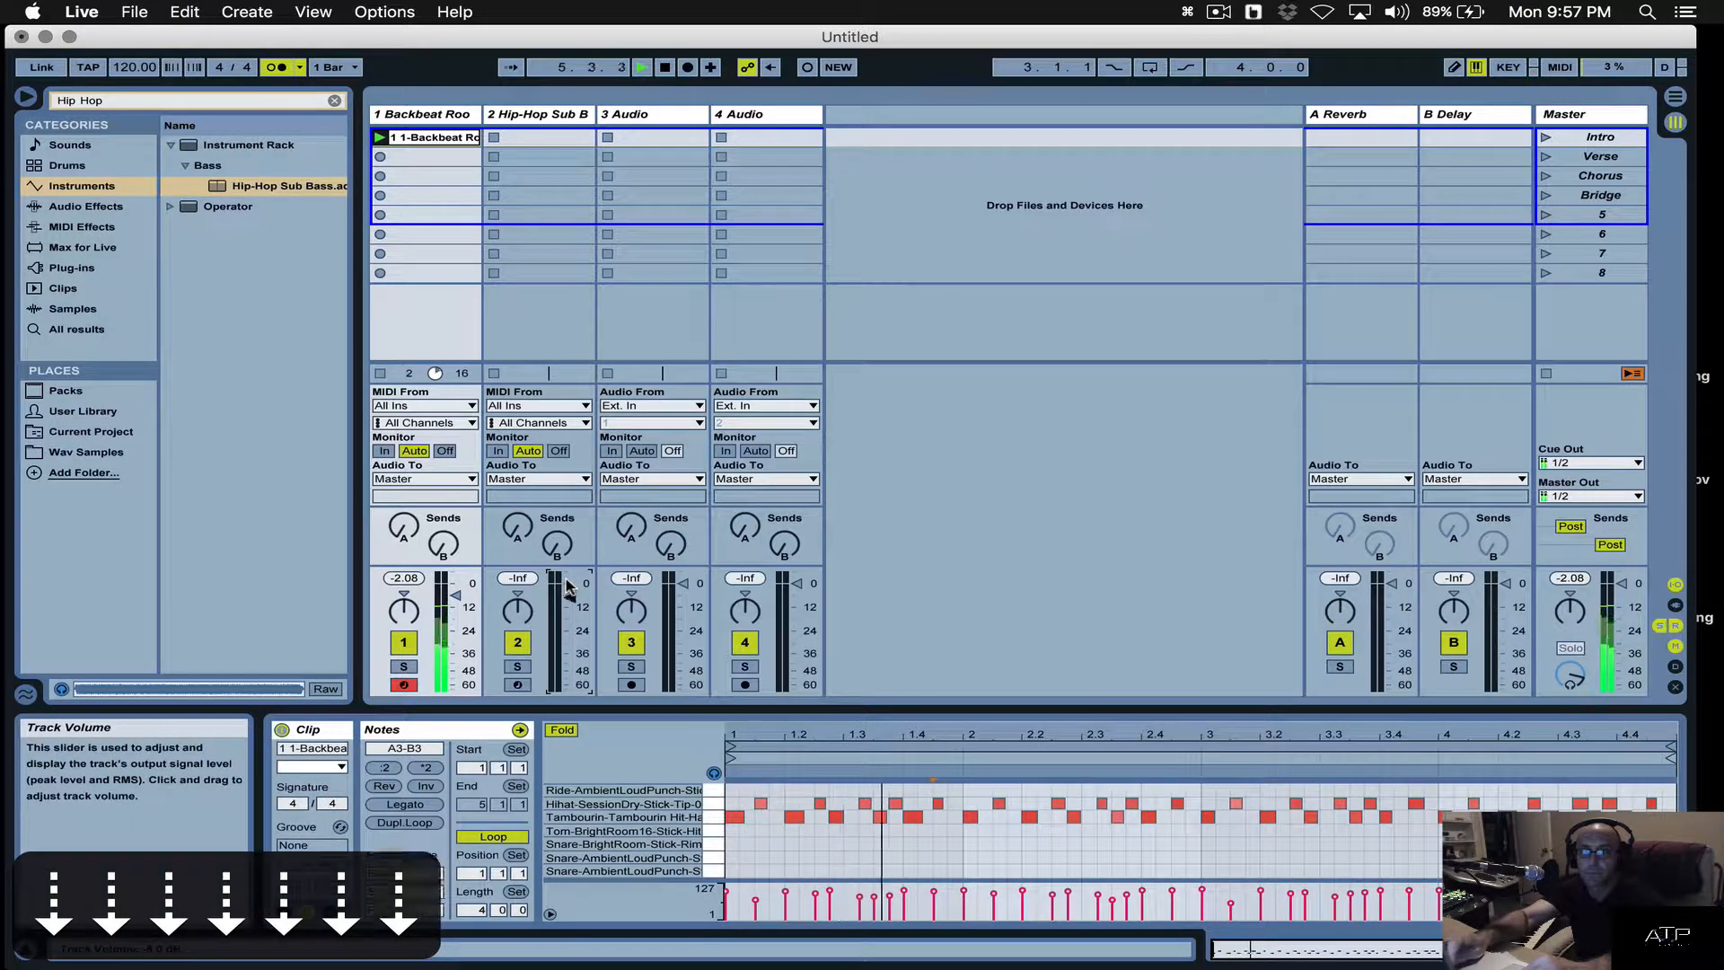
key(space)
Duplicate the Intro drum clip into the Verse slot of the Backbeat Room track.
click(461, 139)
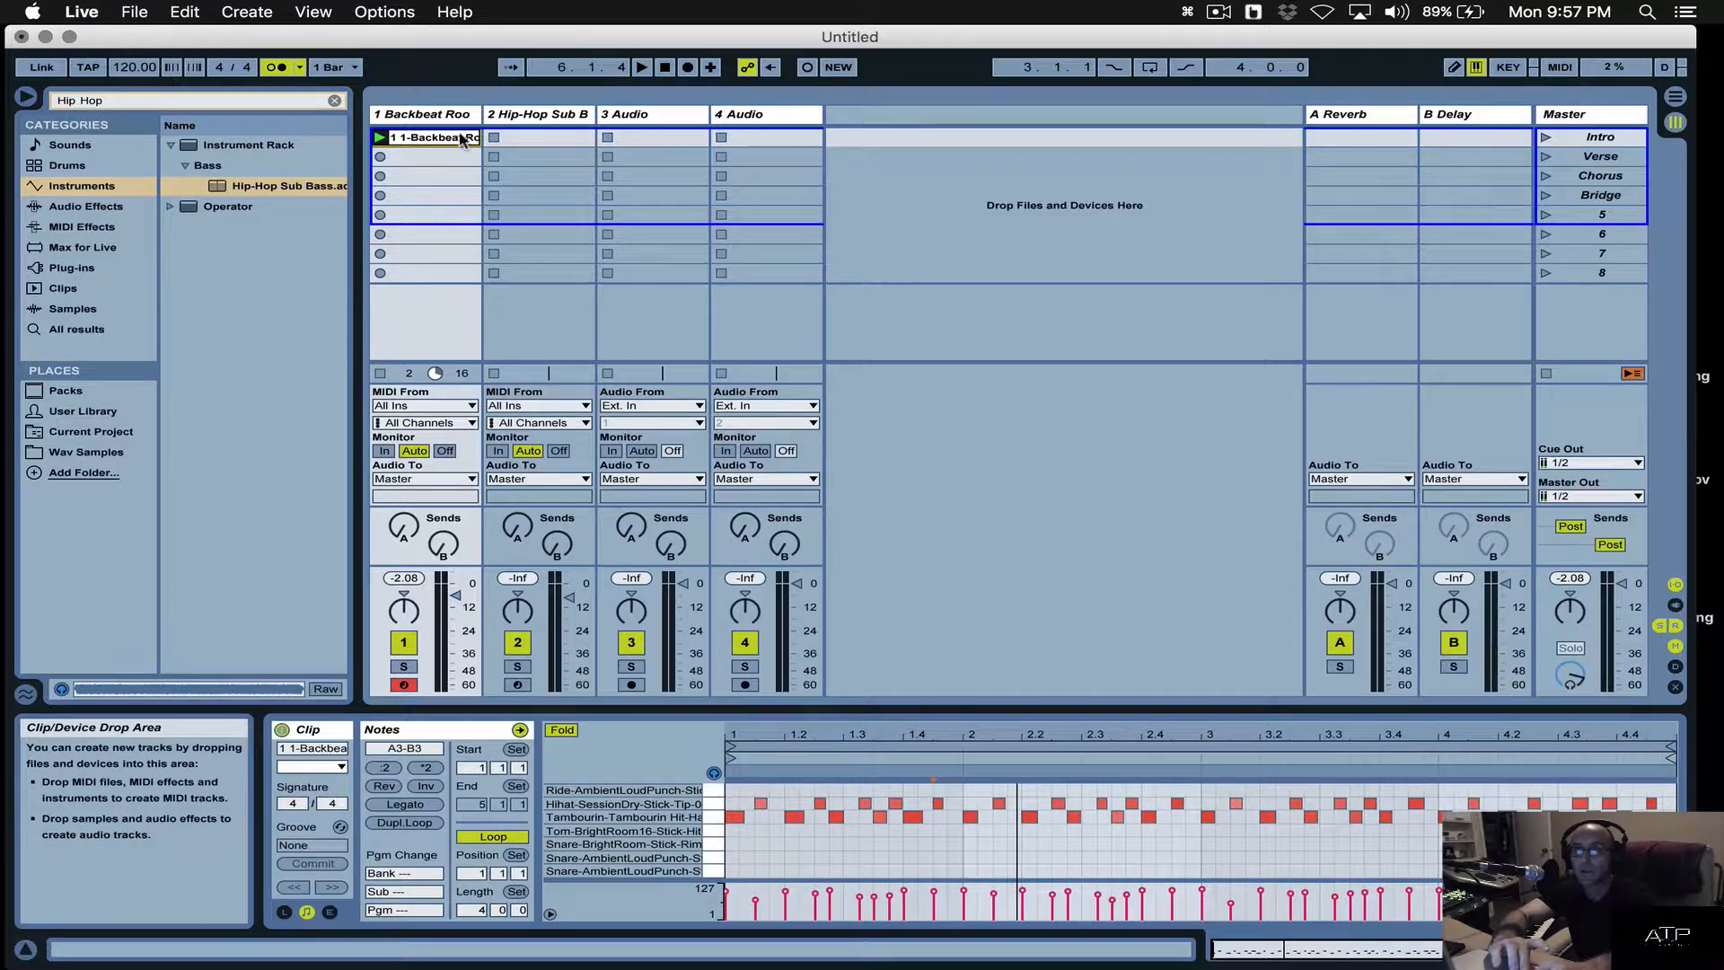
click(530, 115)
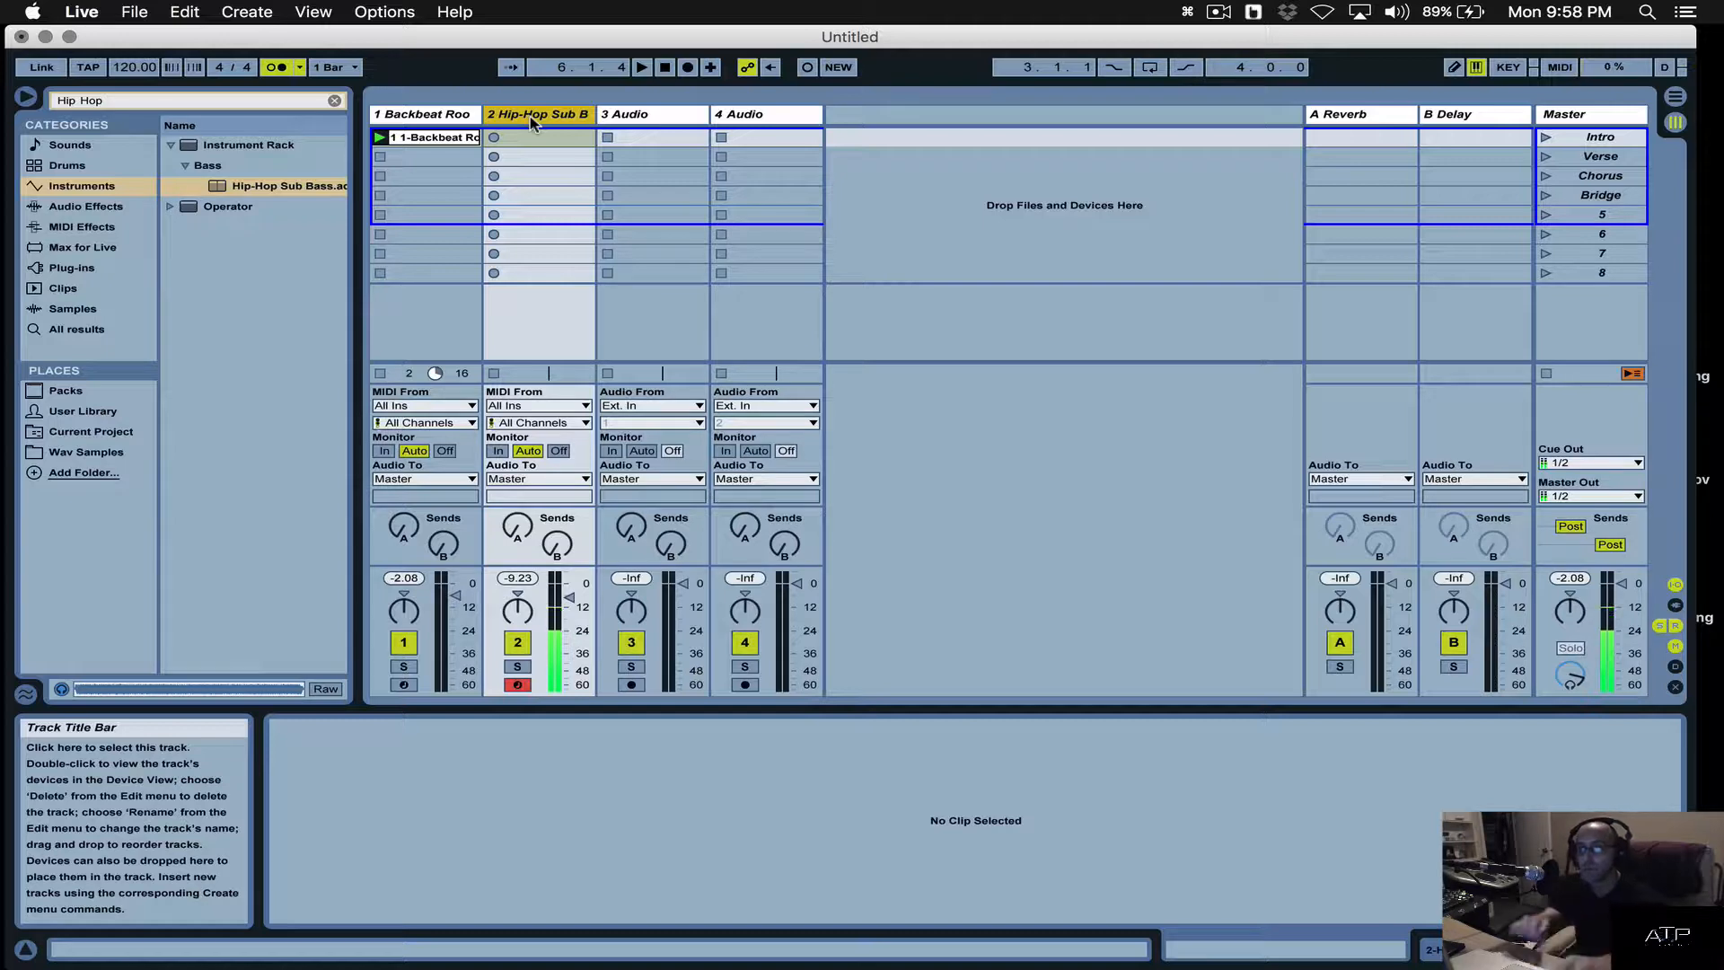
click(453, 135)
key(super+d)
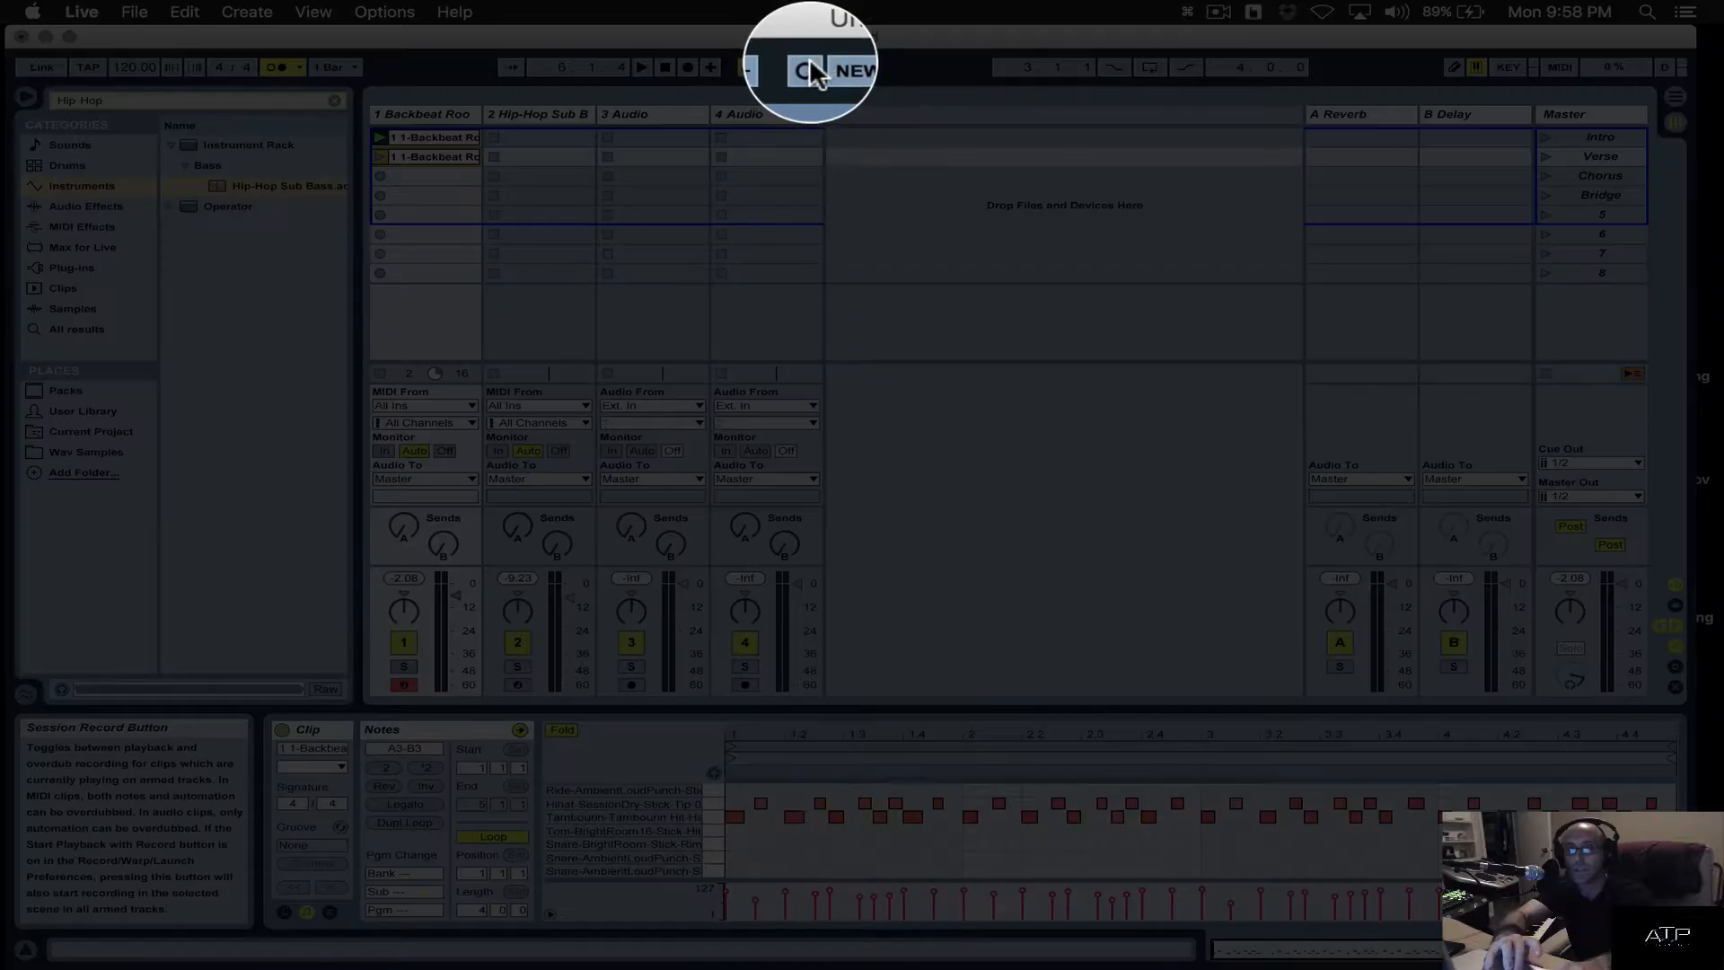
Overdub snare hits onto the Verse drum clip in session recording and delete the snare note at the clip's start.
click(808, 67)
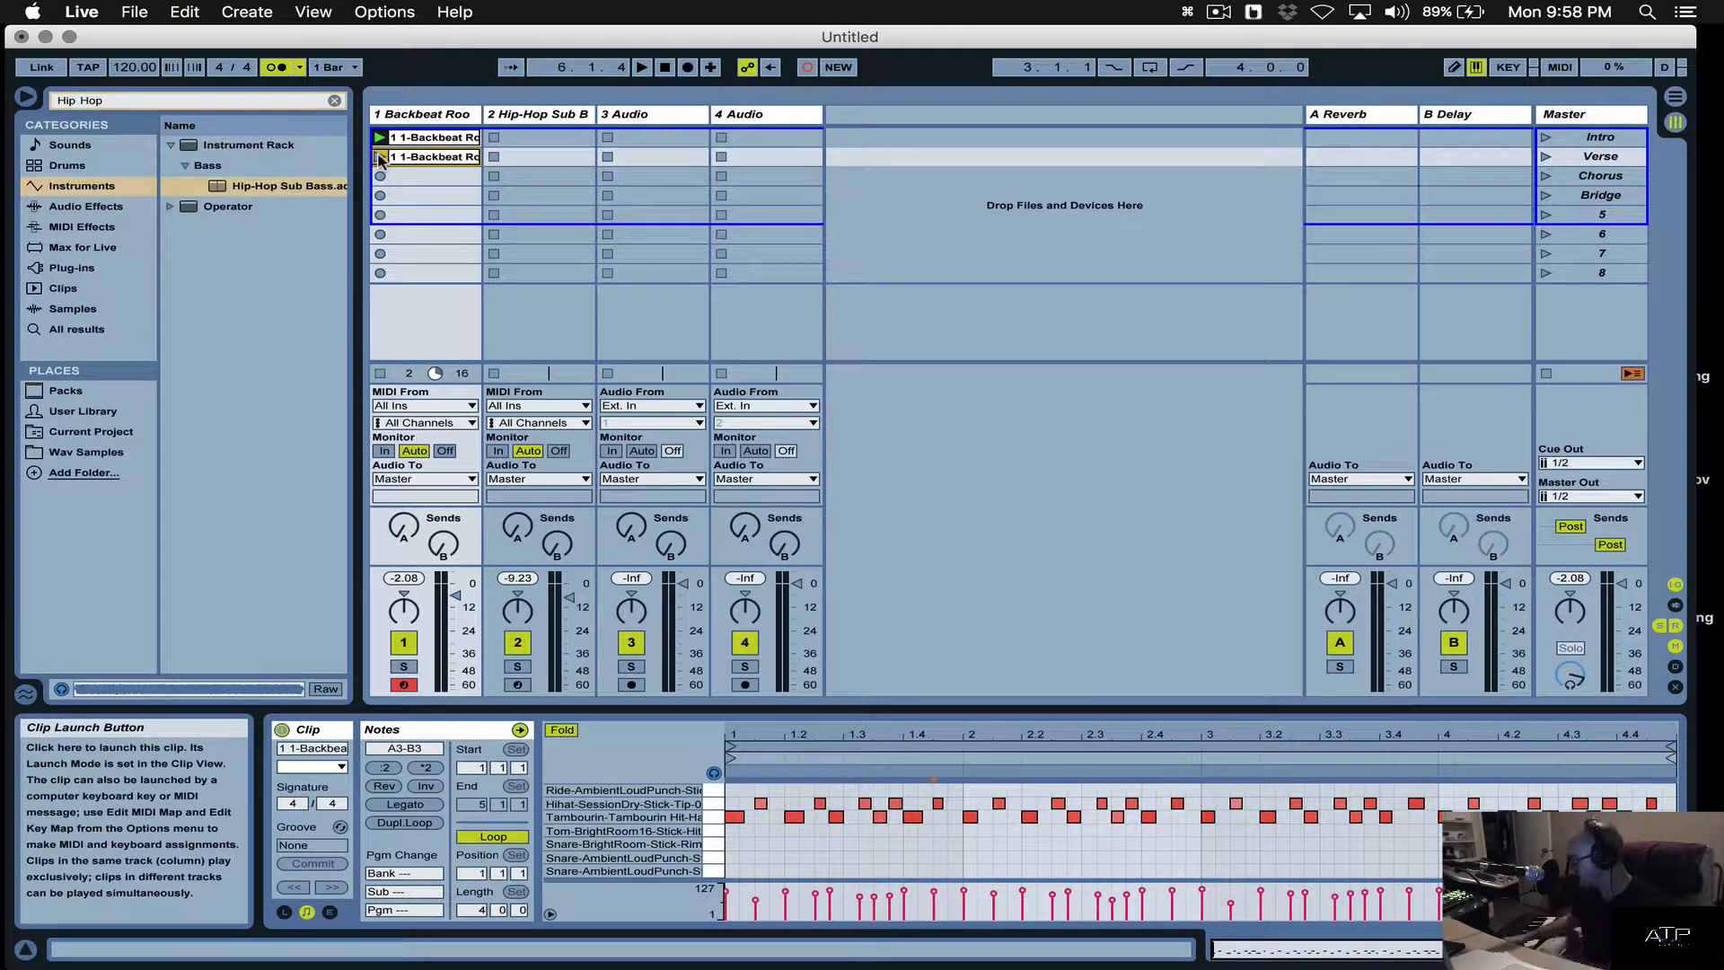
click(381, 160)
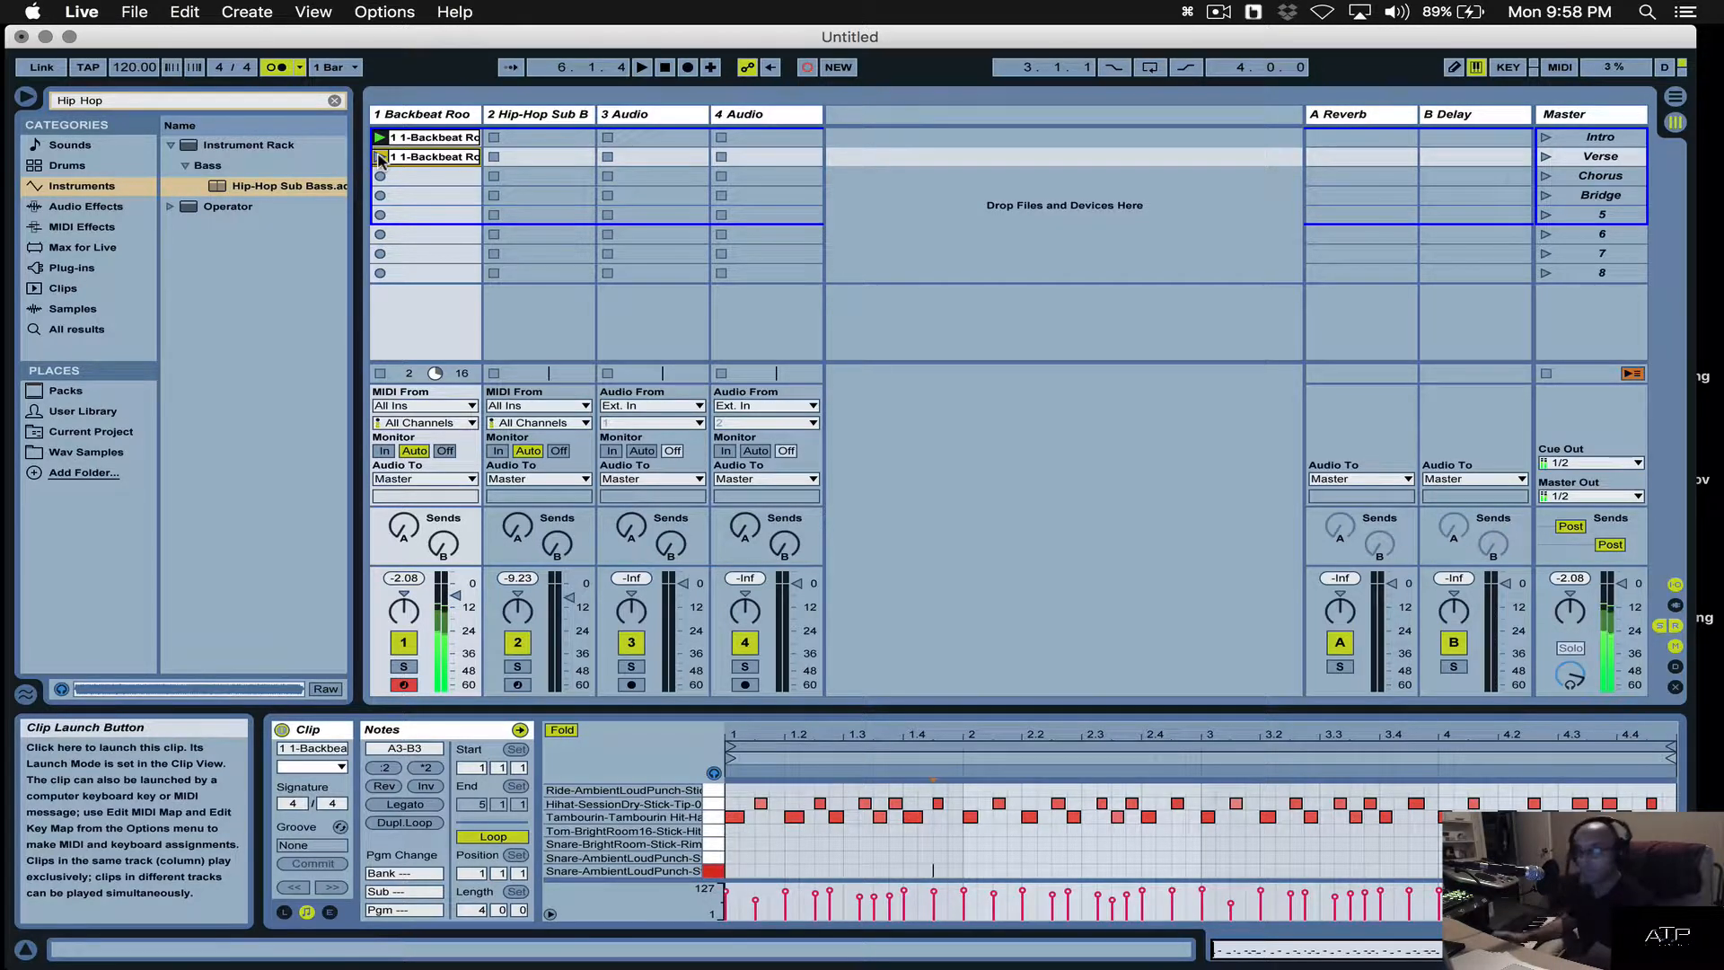
click(380, 160)
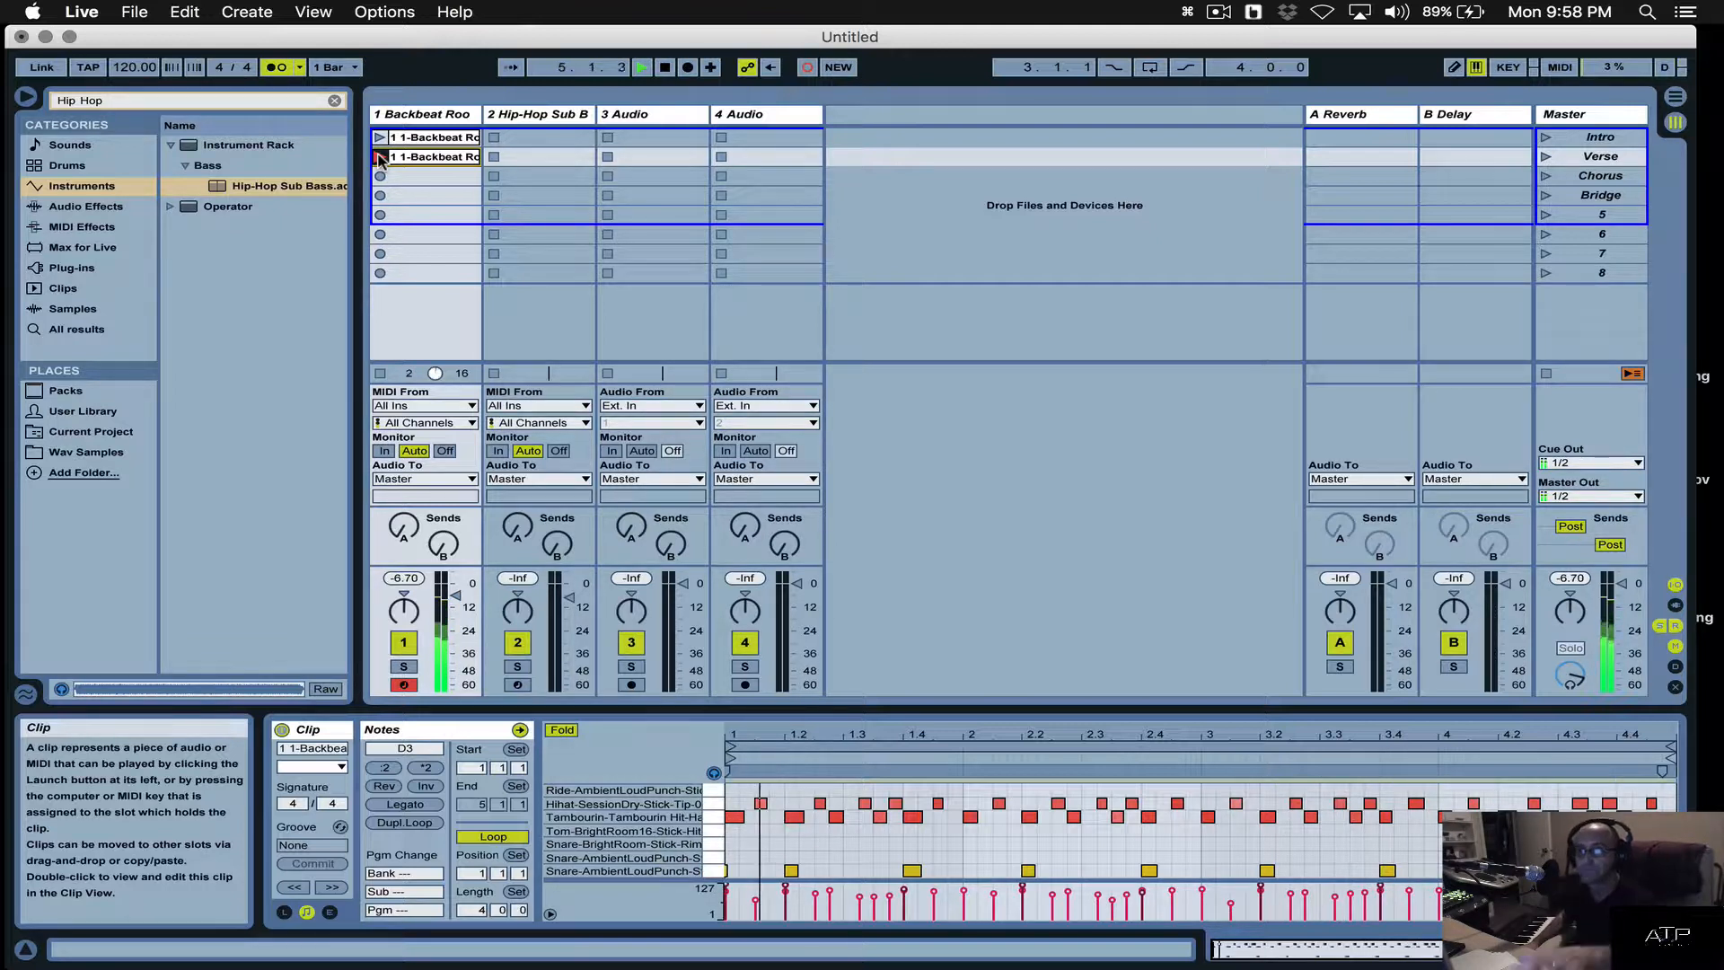
key(space)
click(728, 828)
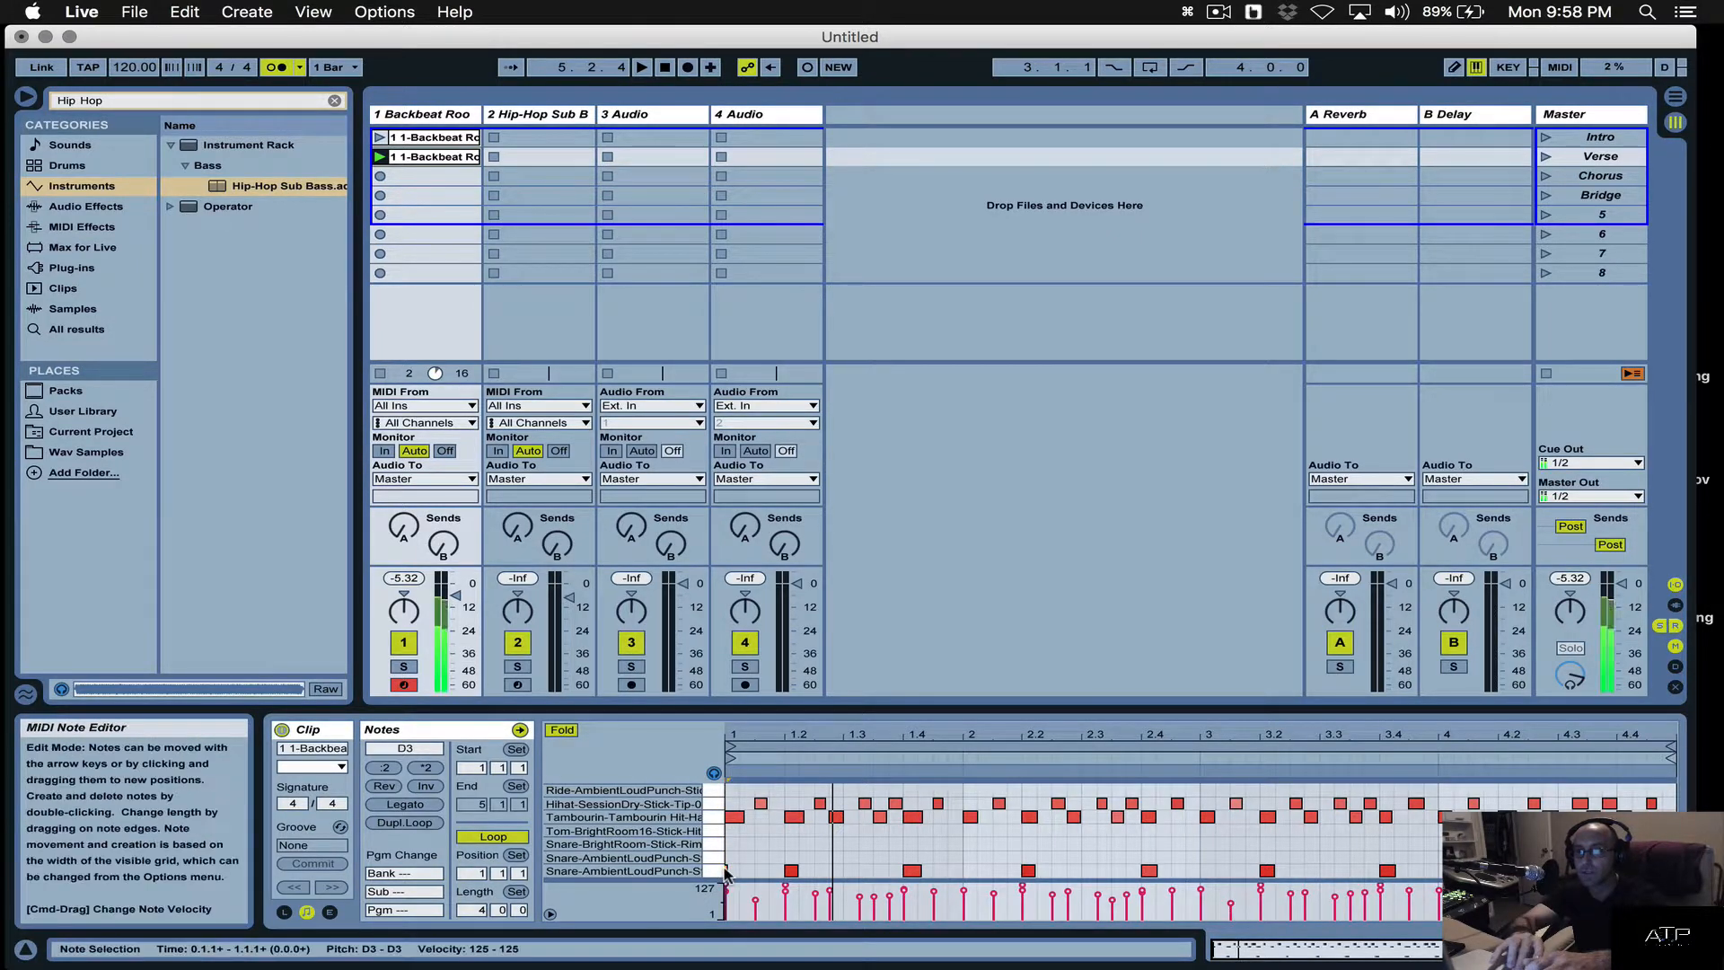
key(BackSpace)
Duplicate the Verse drum clip into the Chorus slot and overdub C3 drum hits onto the copy.
click(452, 157)
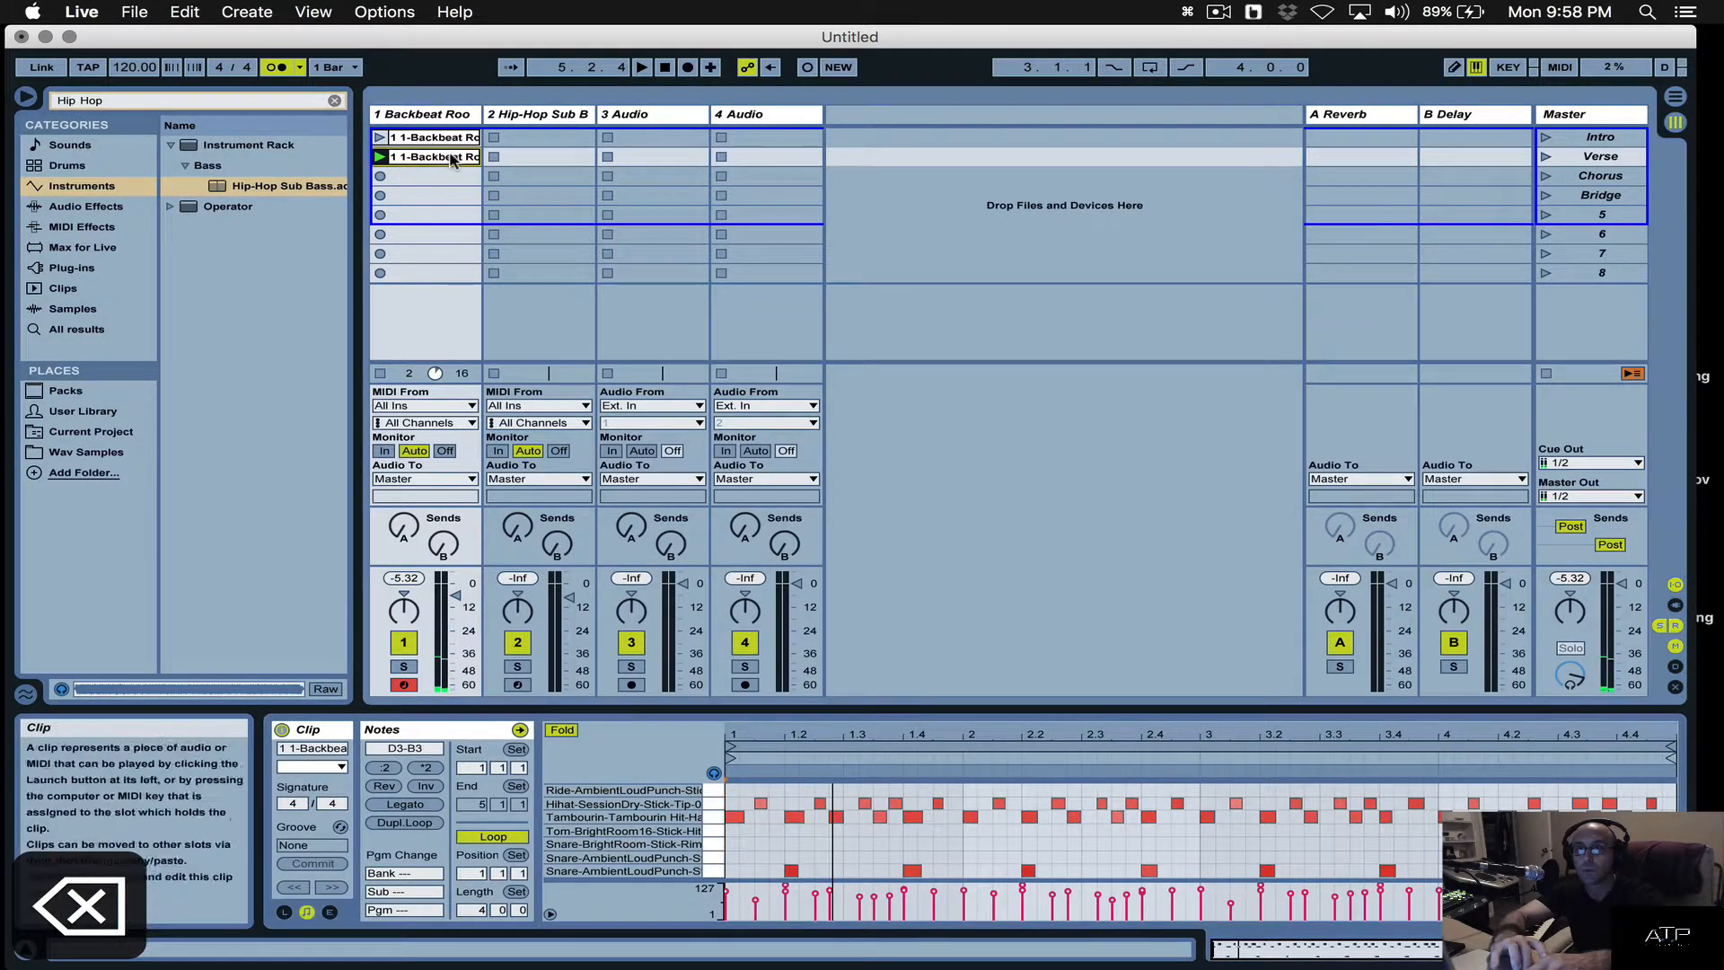
key(super+d)
click(440, 176)
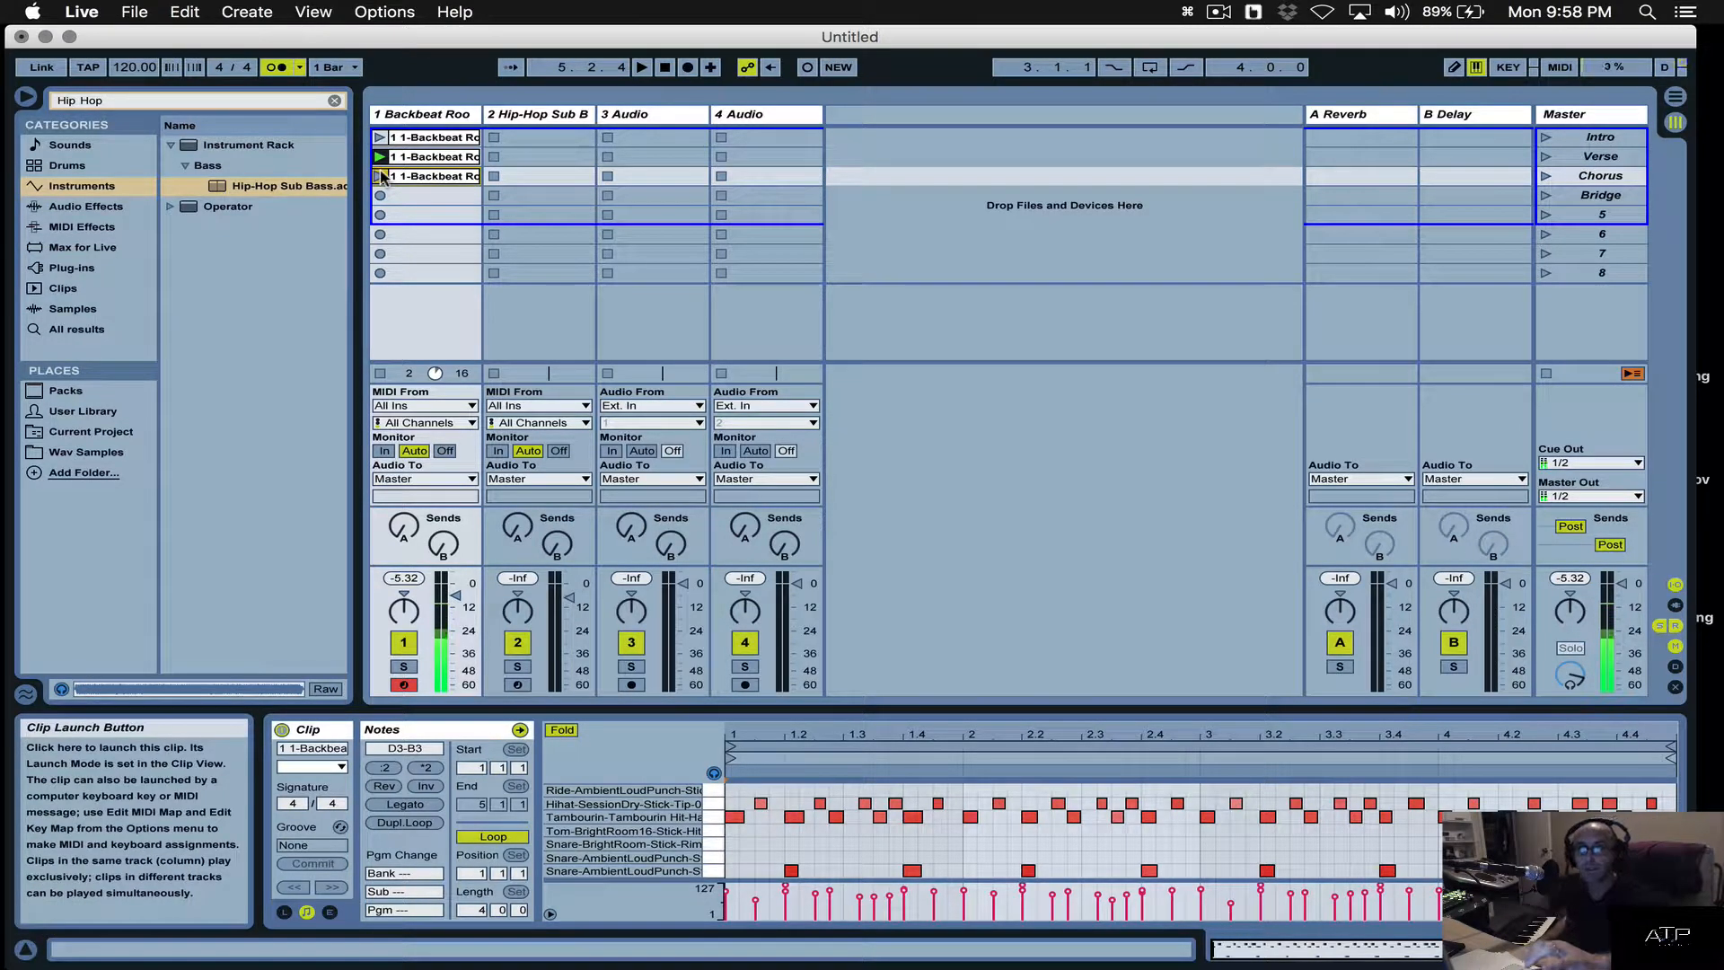
click(807, 68)
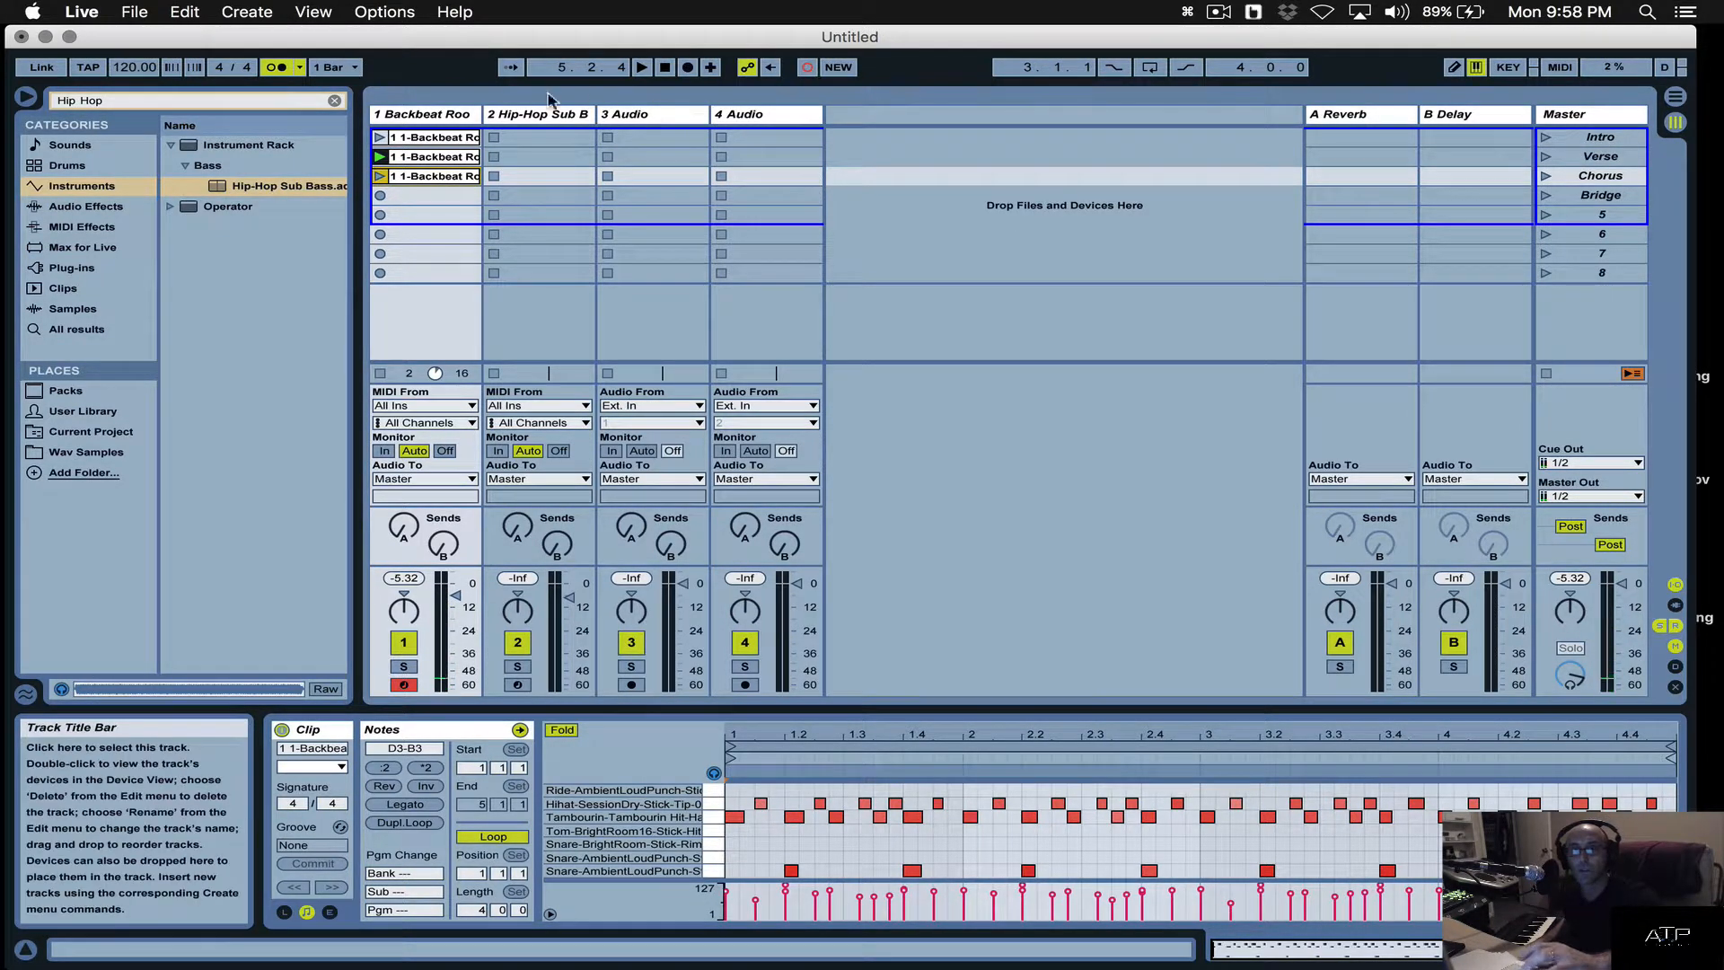
click(379, 176)
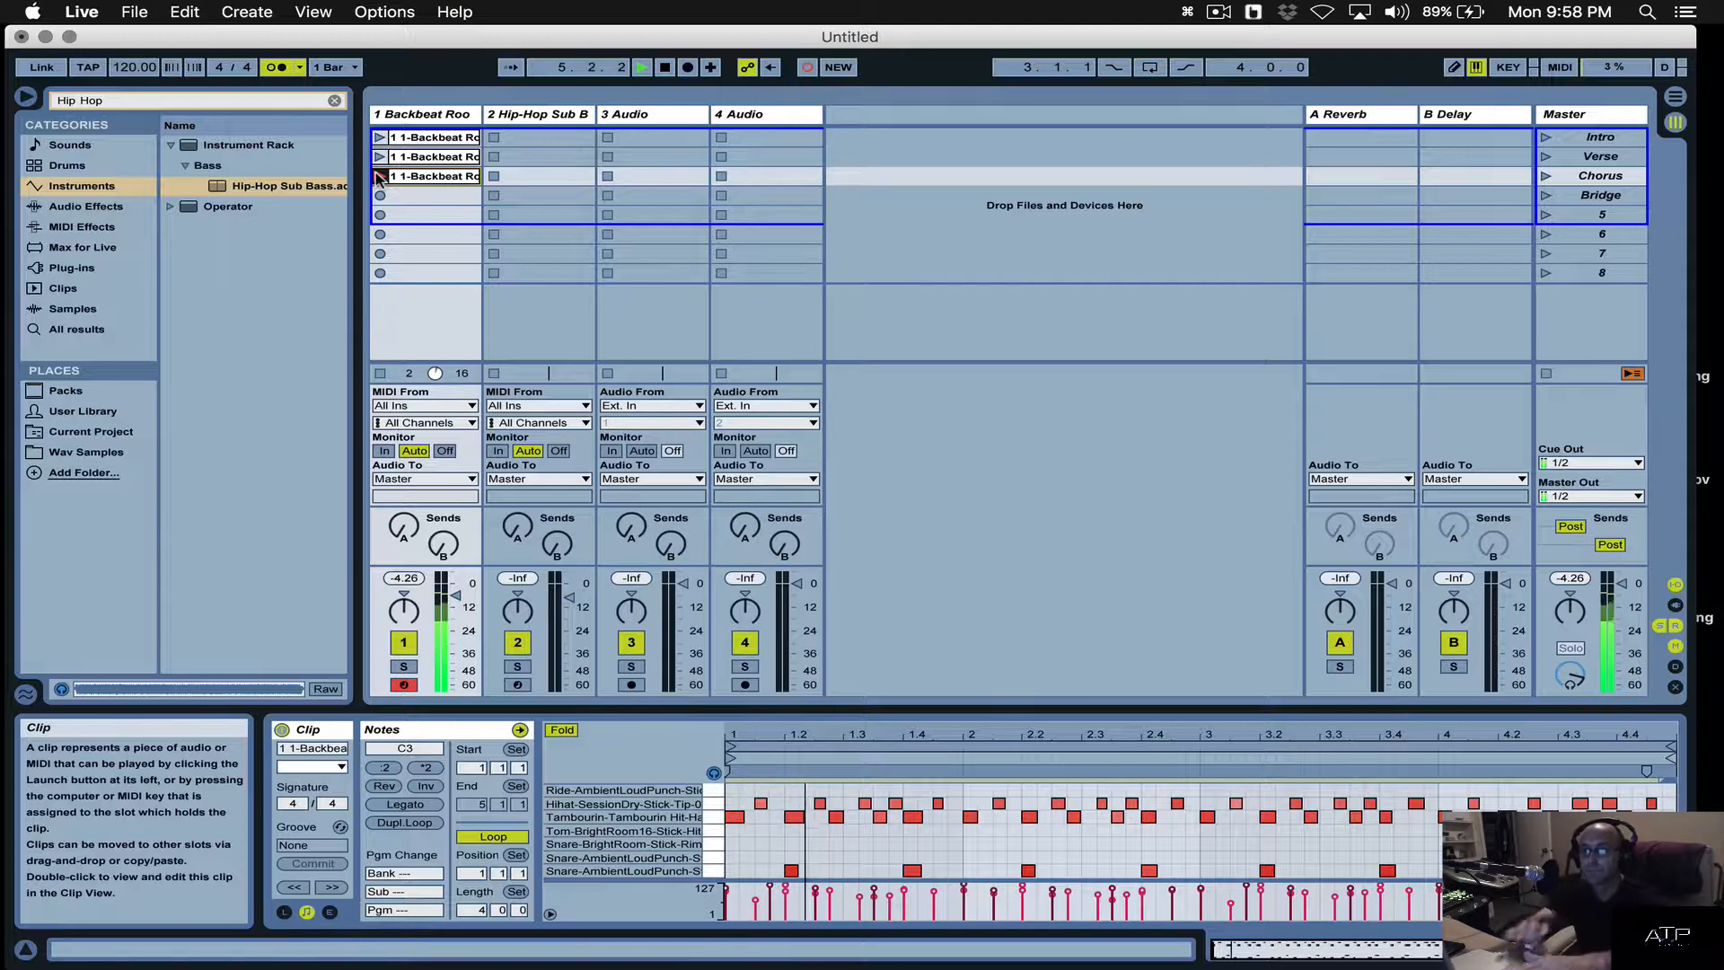
key(space)
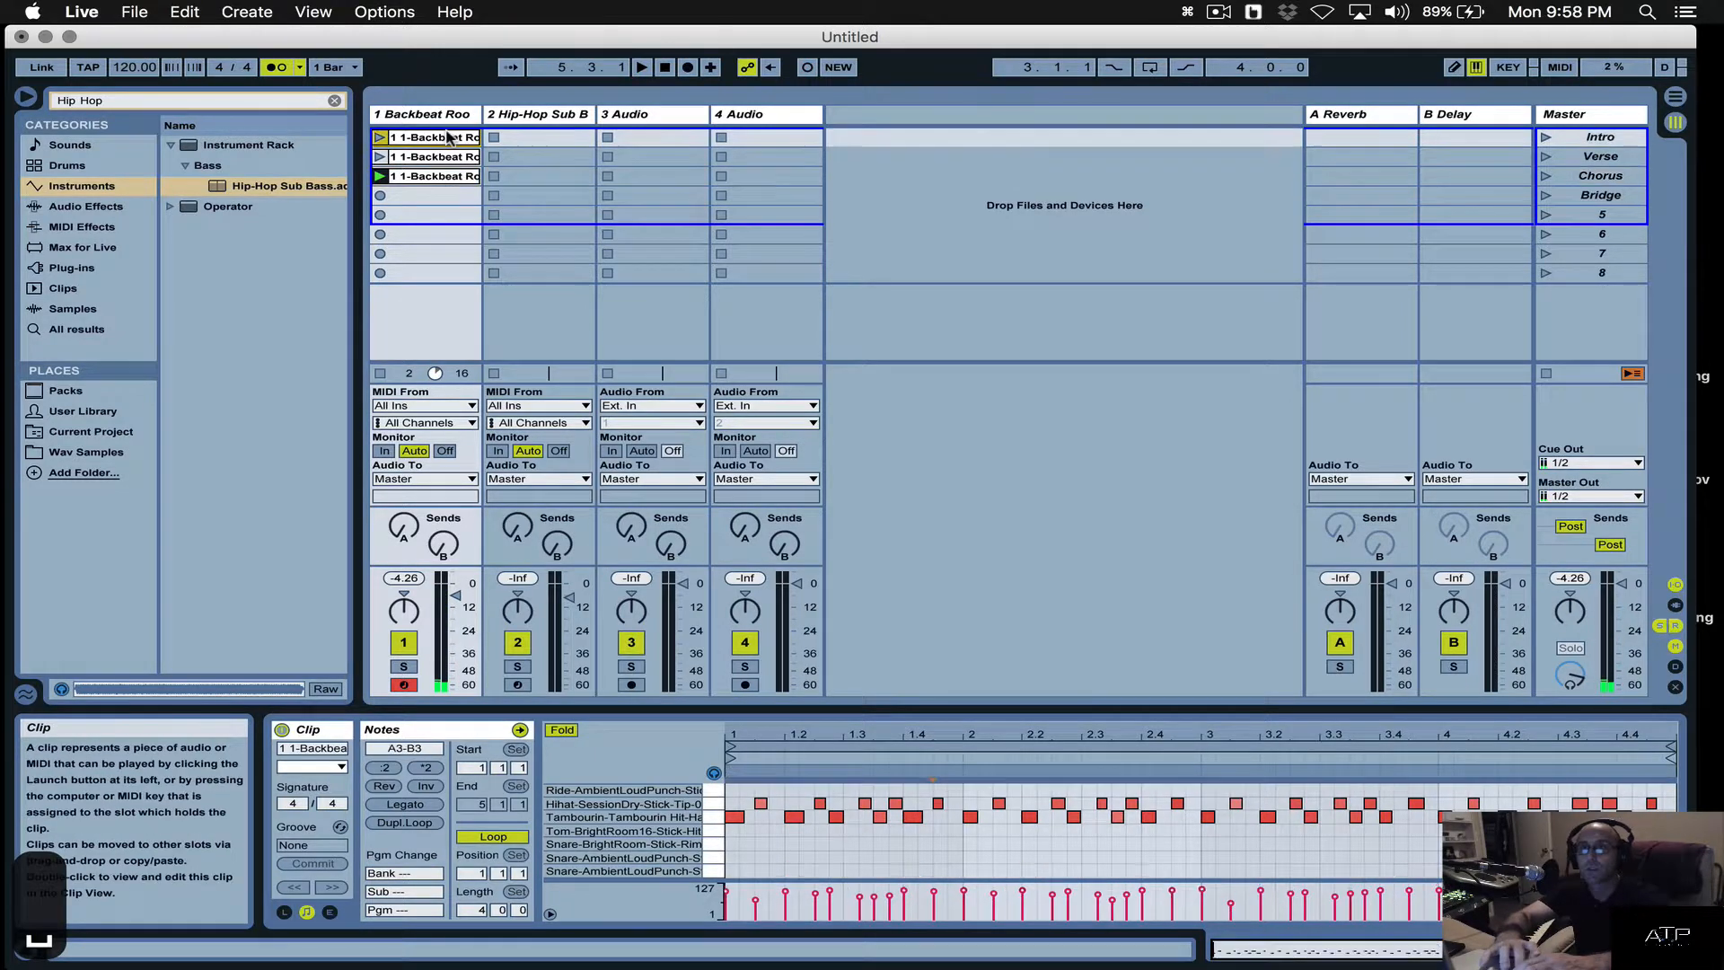
Record a four-bar bass clip in the Verse slot of the Hip-Hop Sub Bass track over the Chorus drums.
click(541, 116)
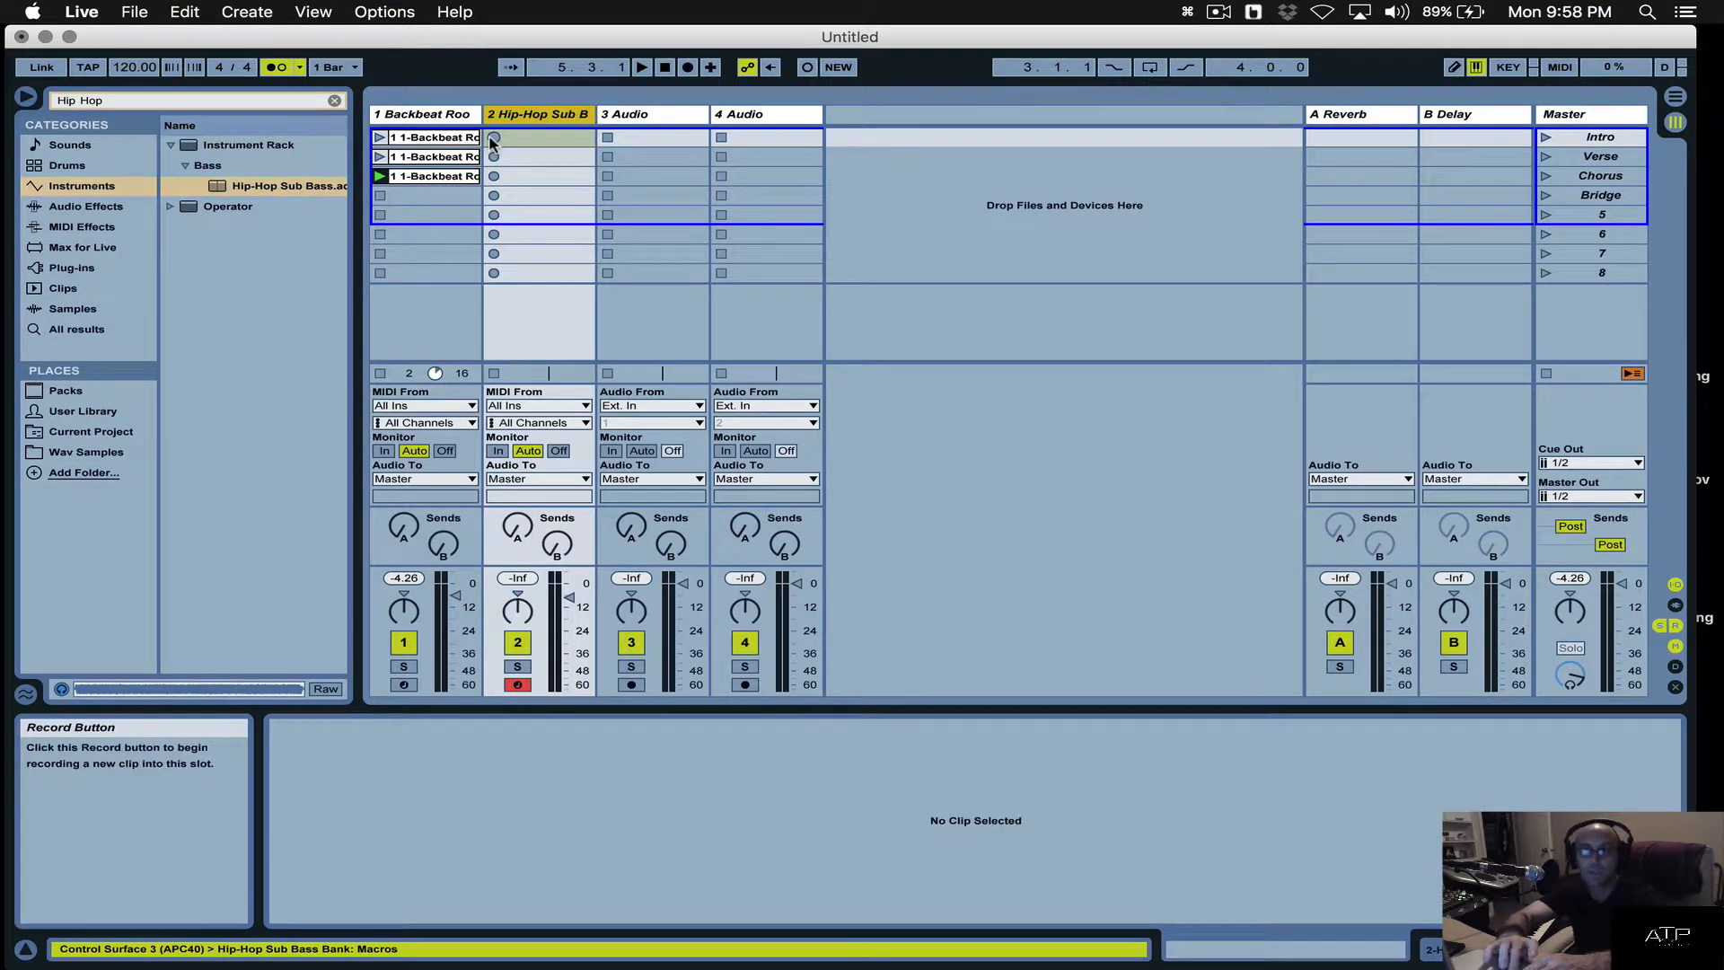
click(446, 155)
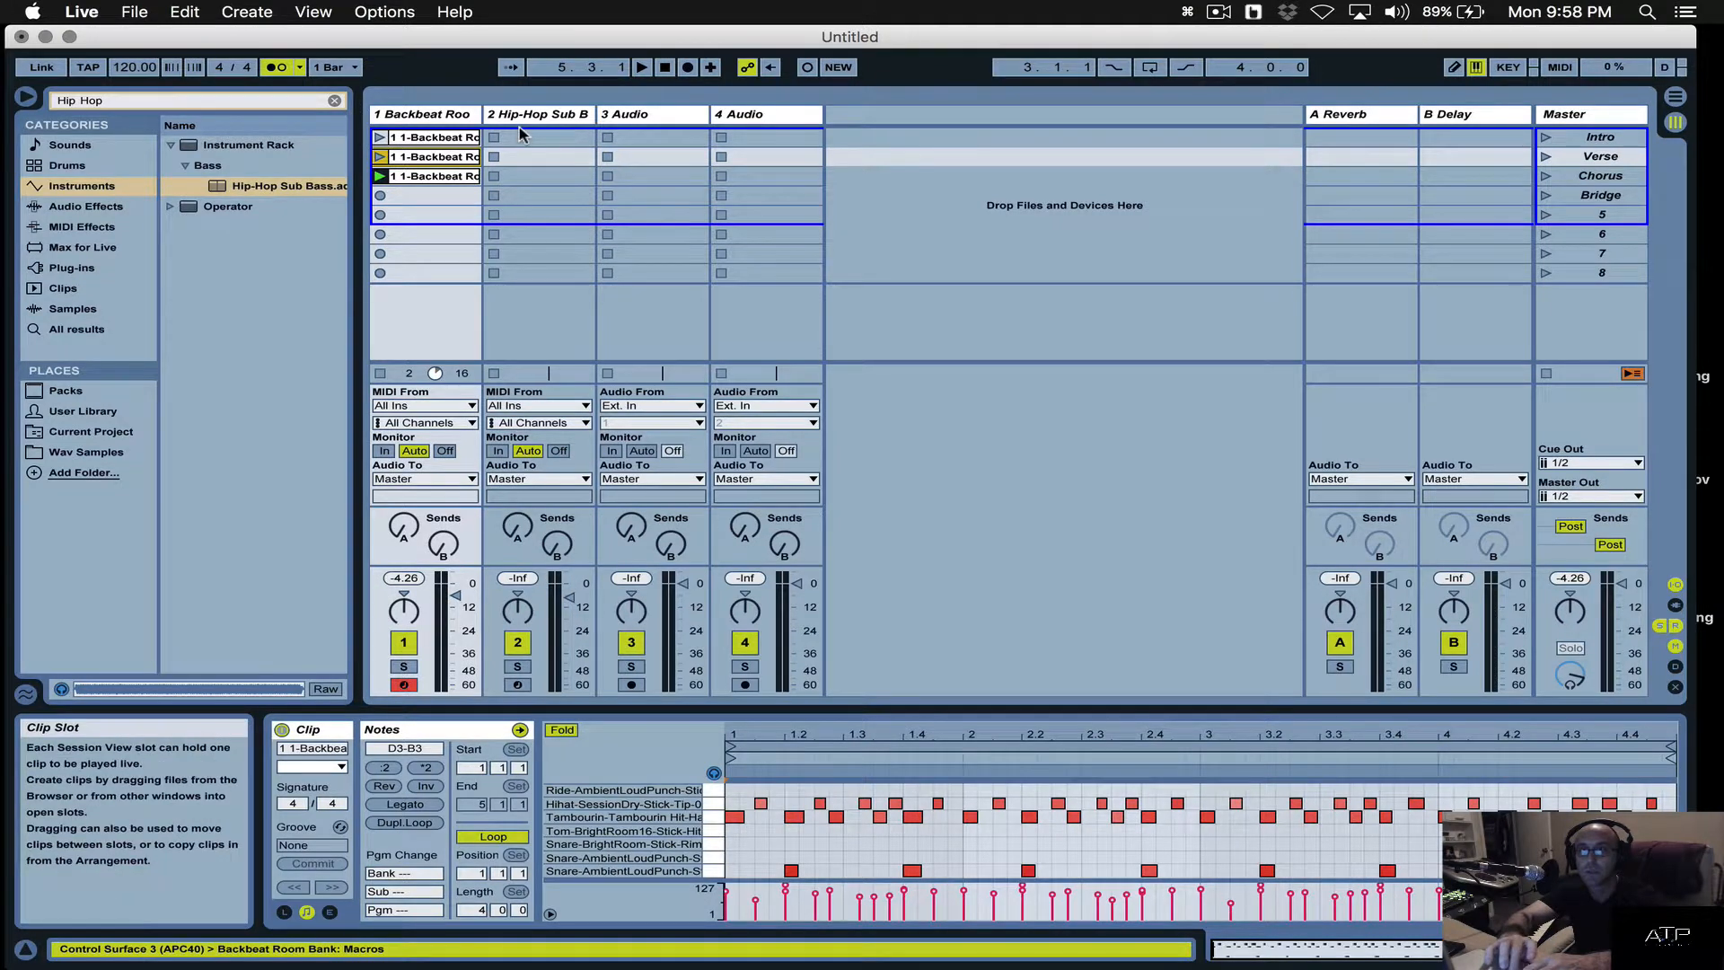
click(500, 155)
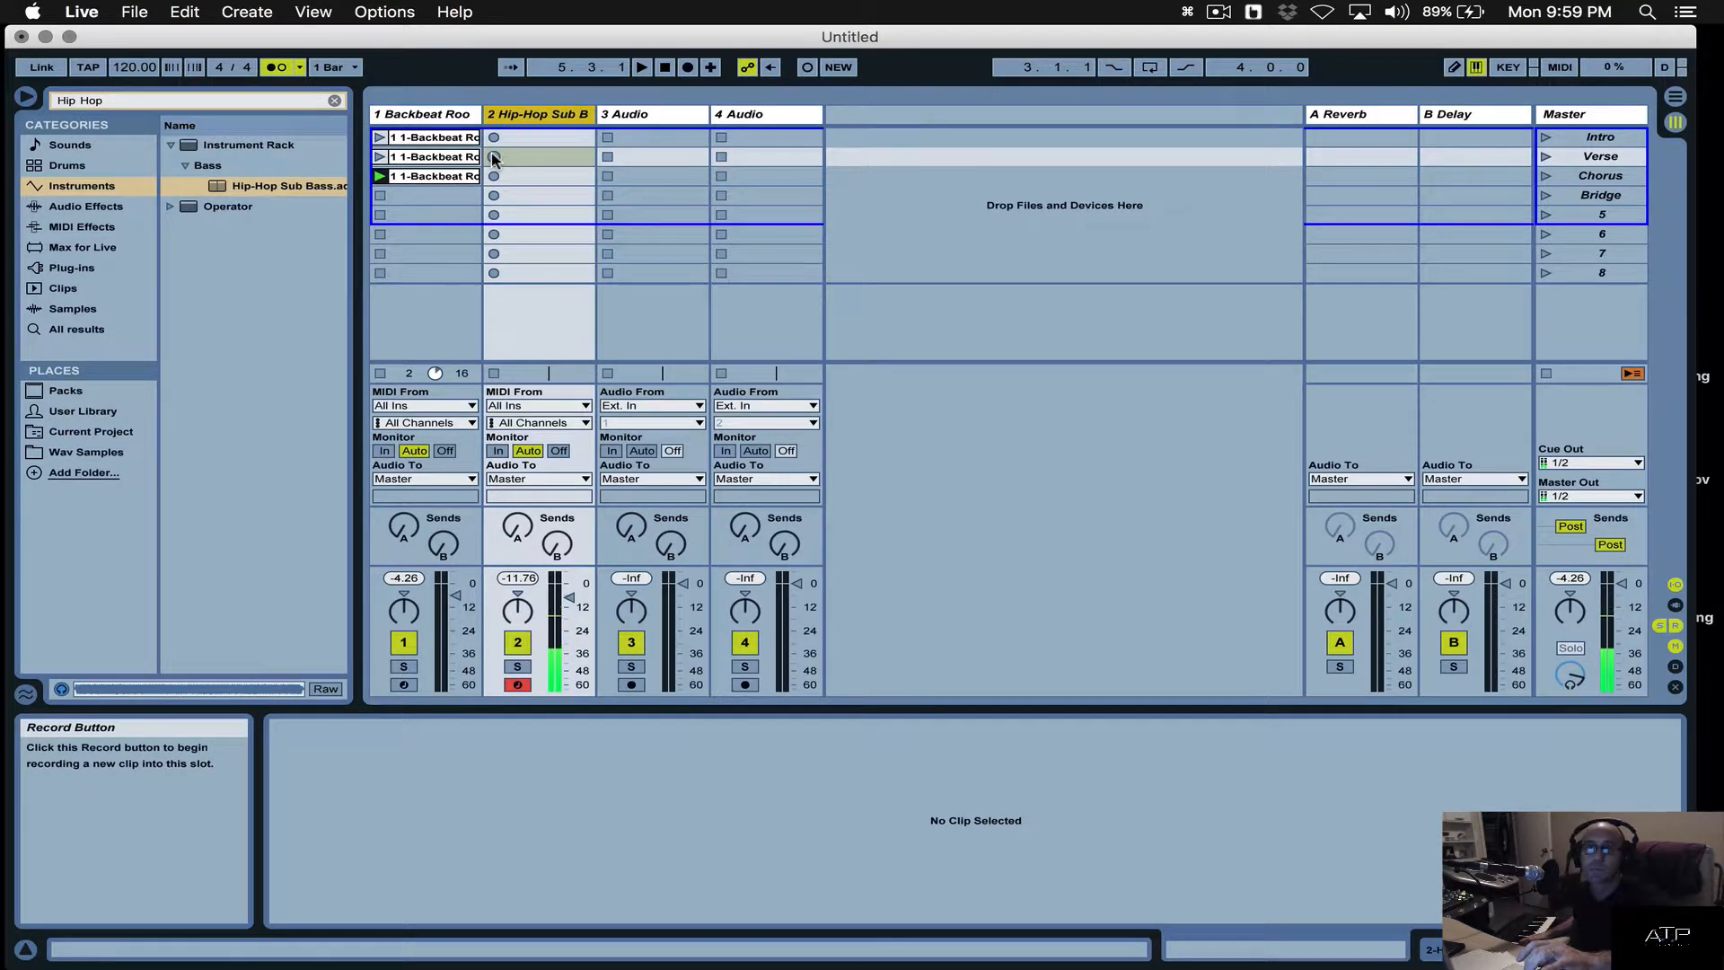
click(493, 157)
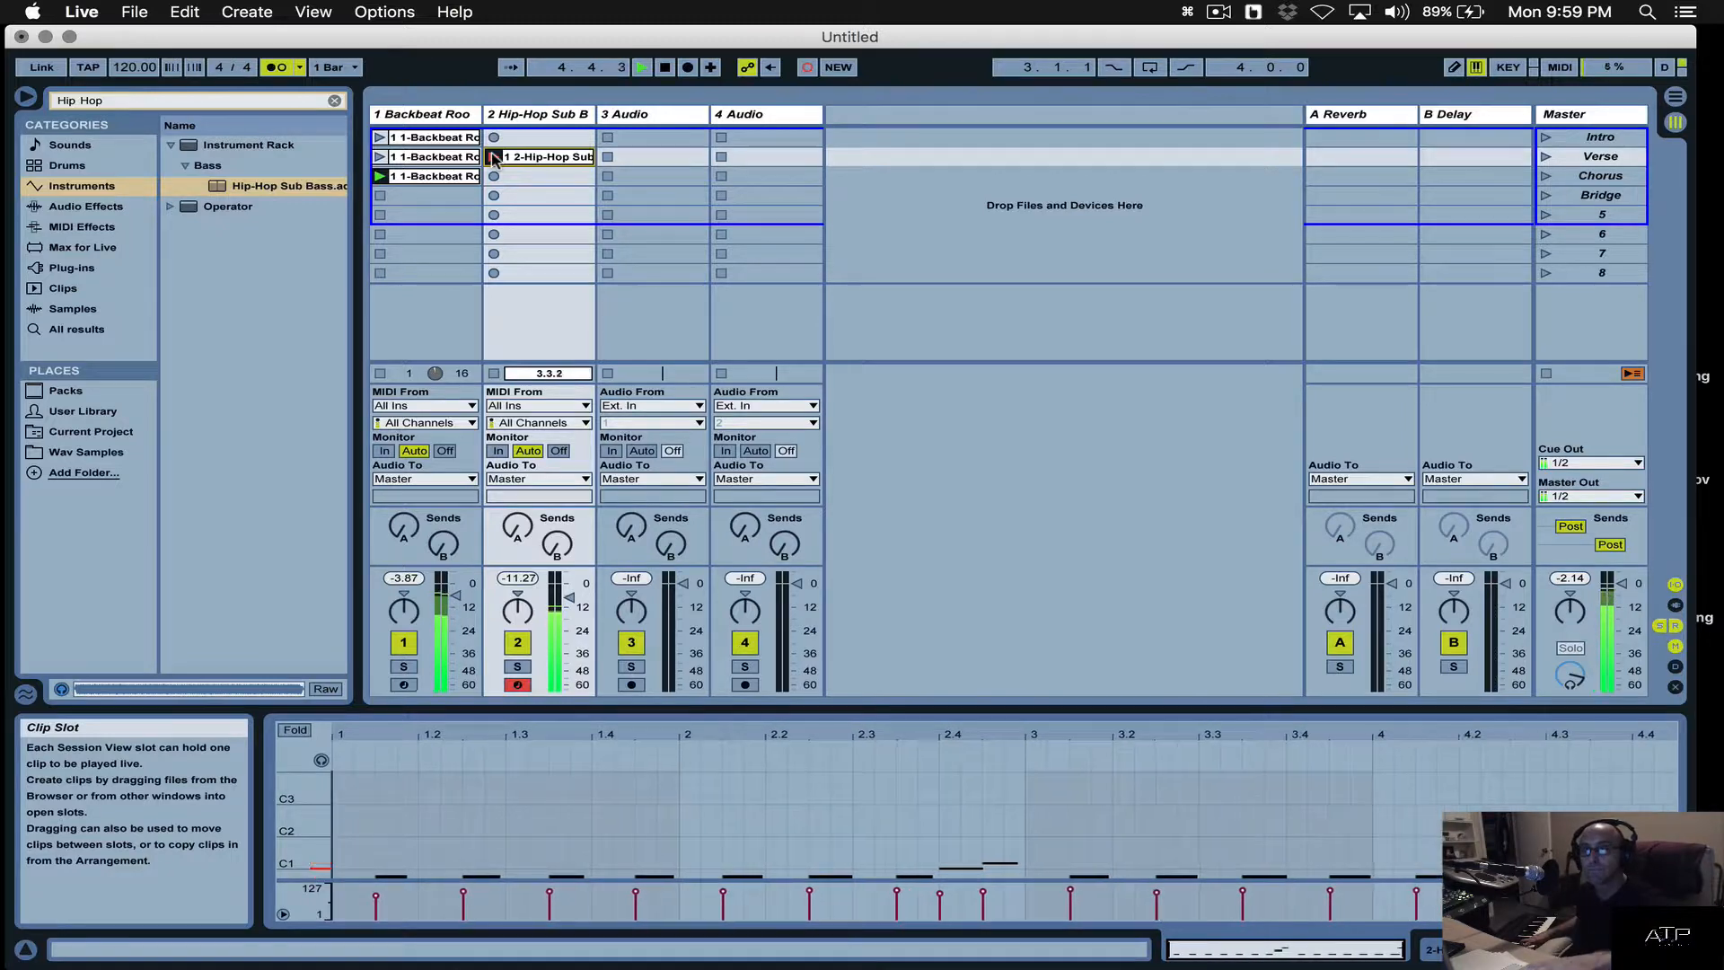
click(493, 157)
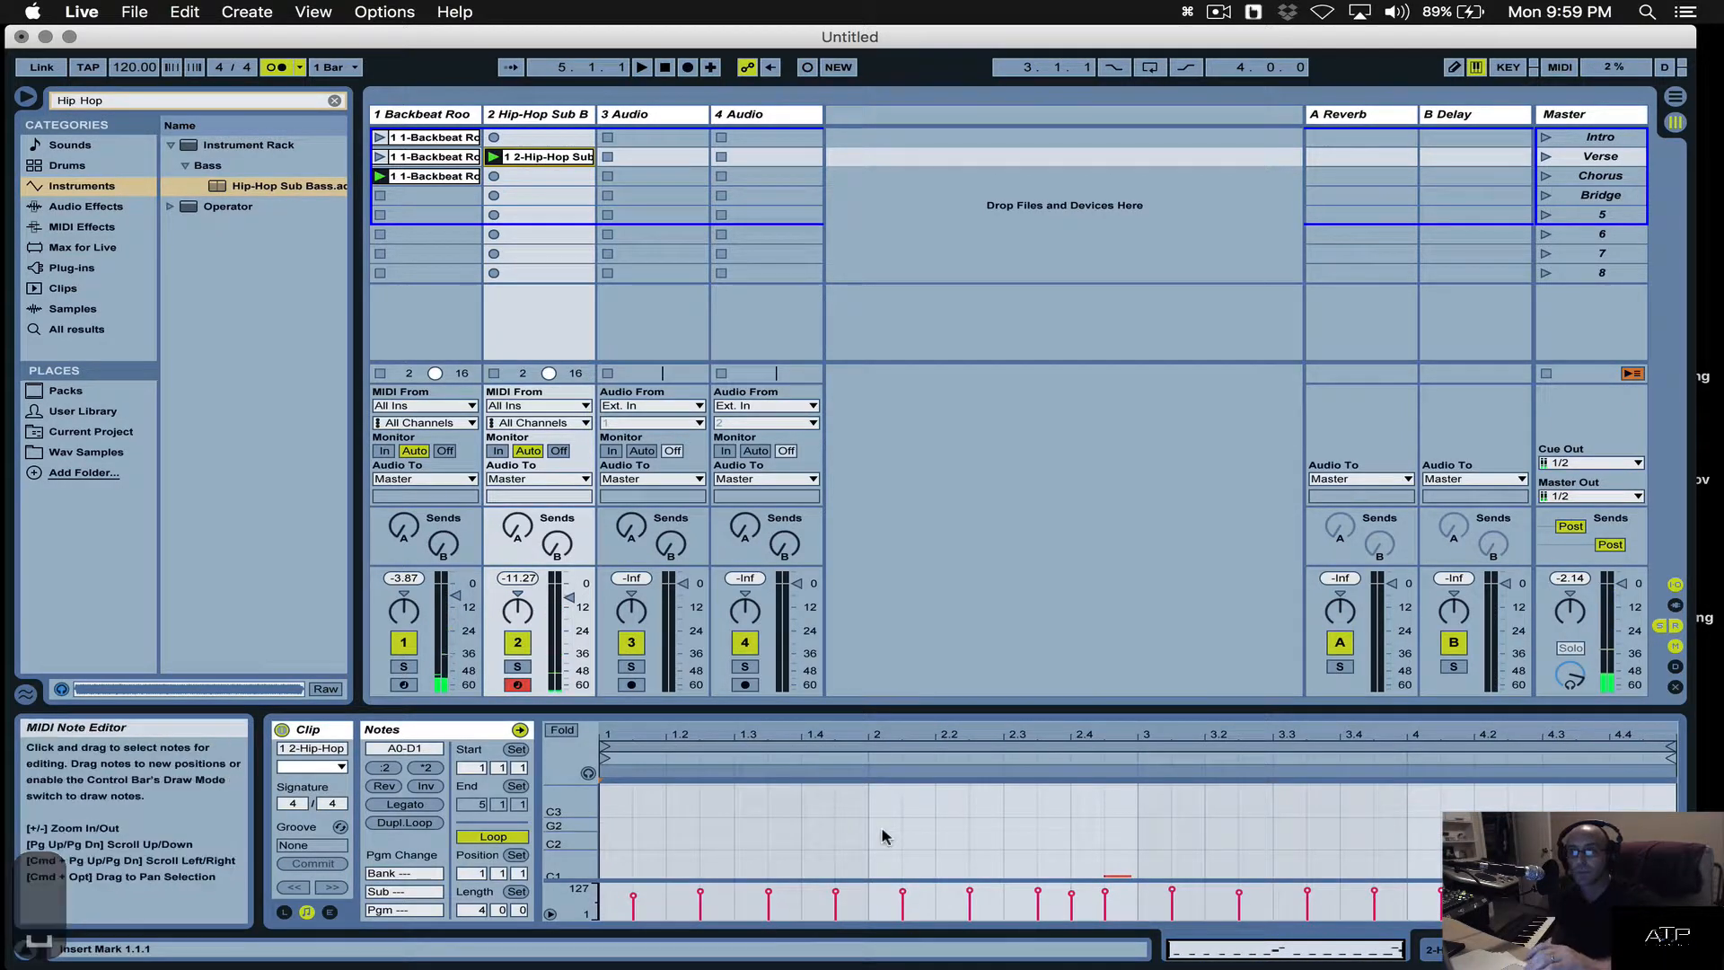
scroll(885, 836, down, 3)
key(super+1)
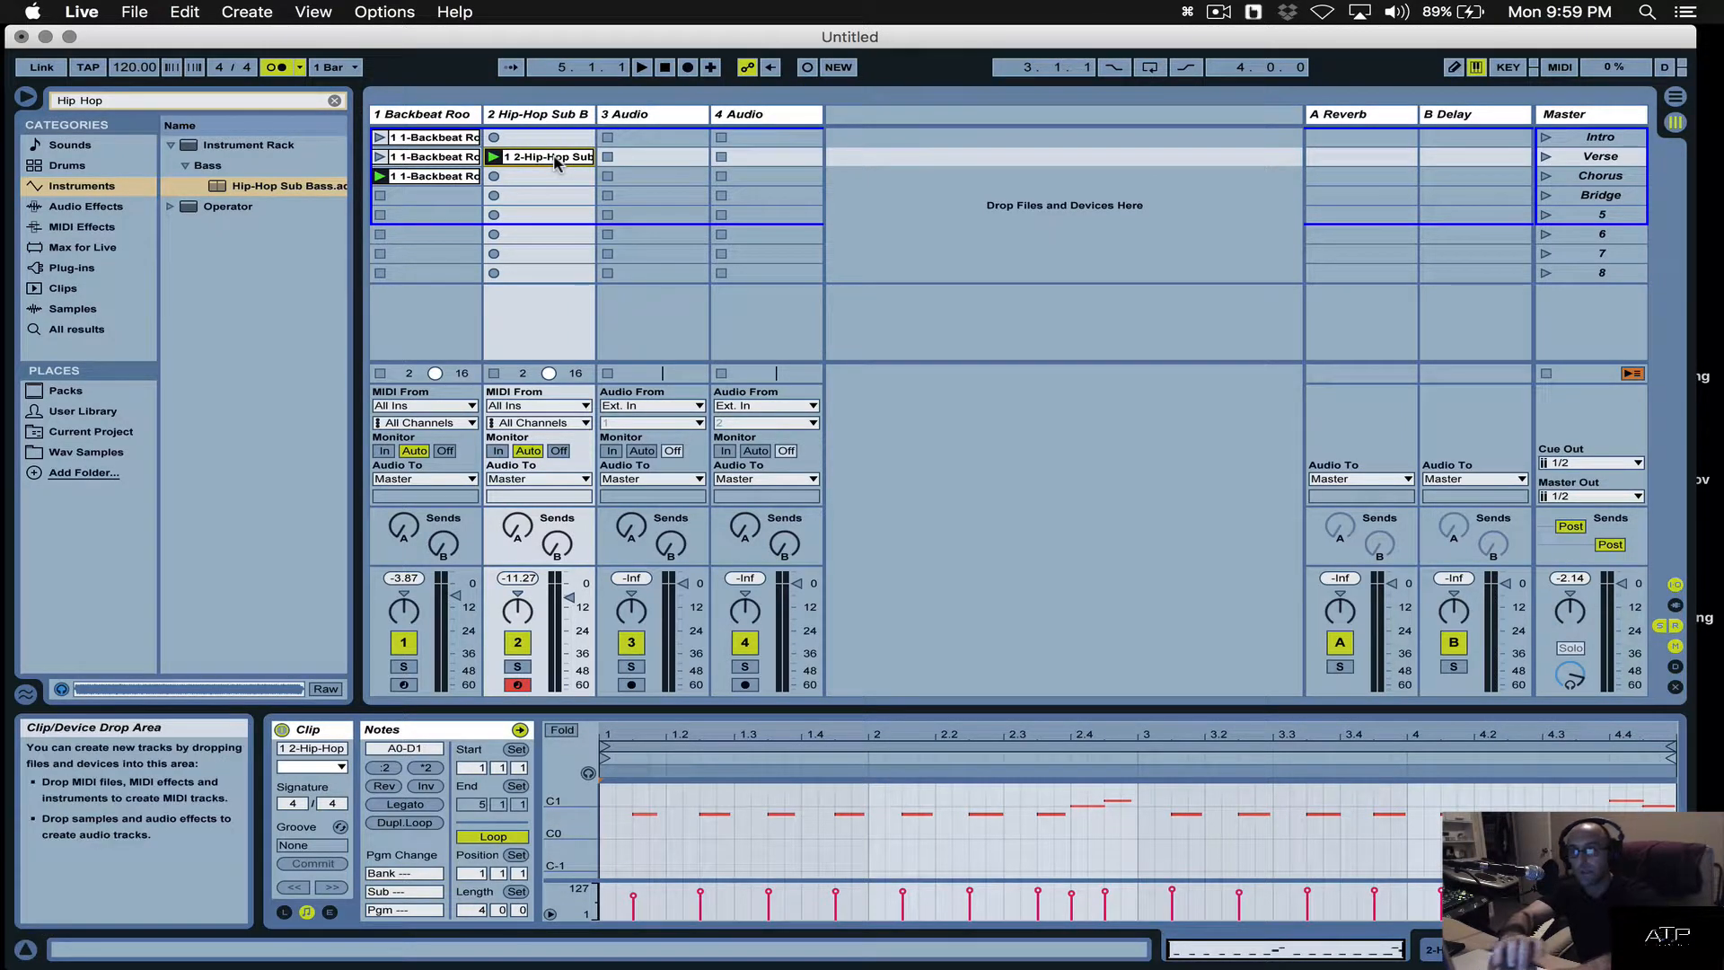
Record a second four-bar bass clip in the Chorus slot of the Hip-Hop Sub Bass track.
click(494, 177)
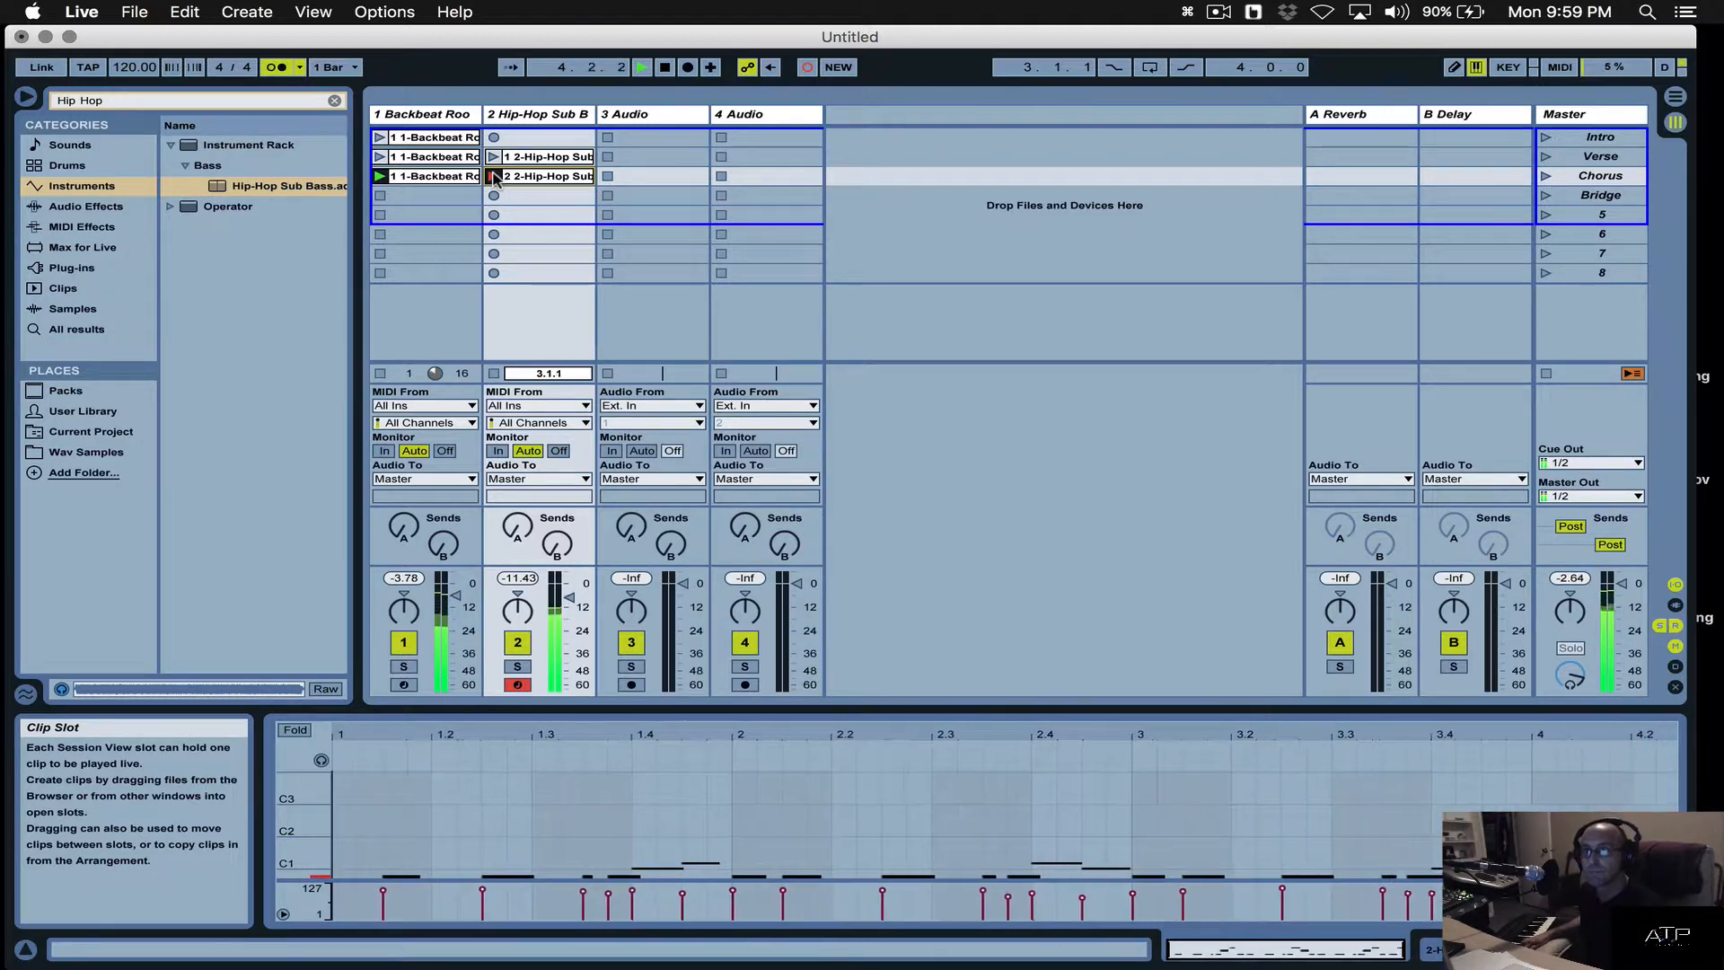
click(494, 176)
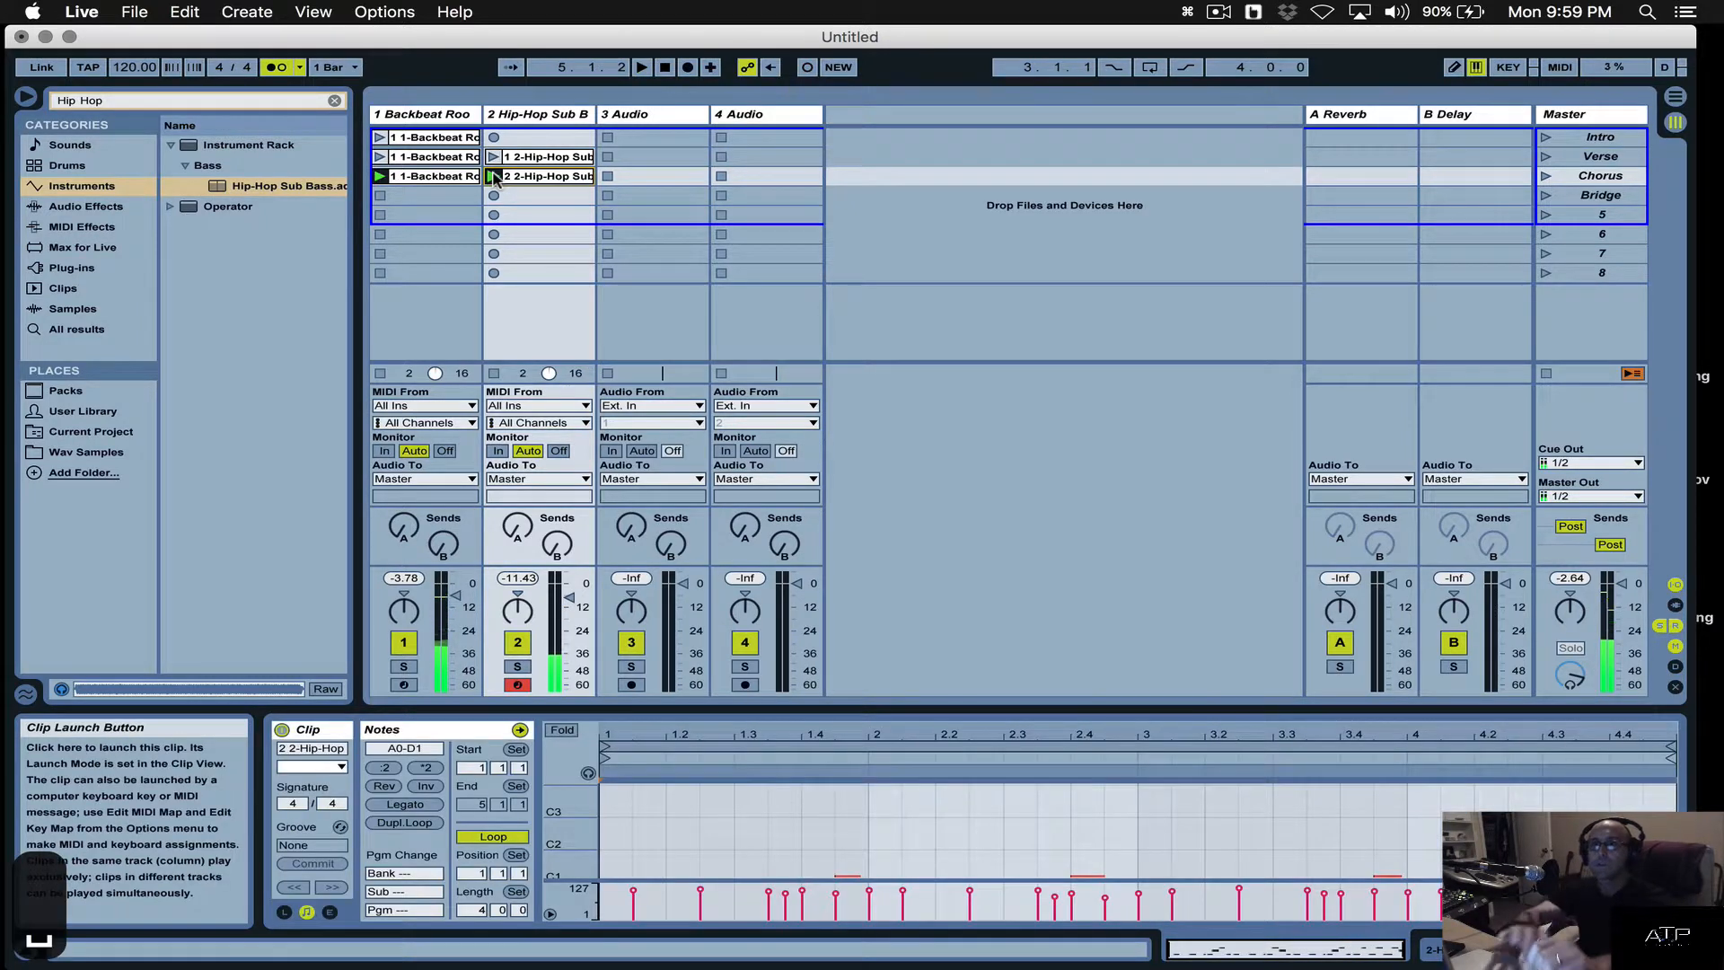
click(452, 138)
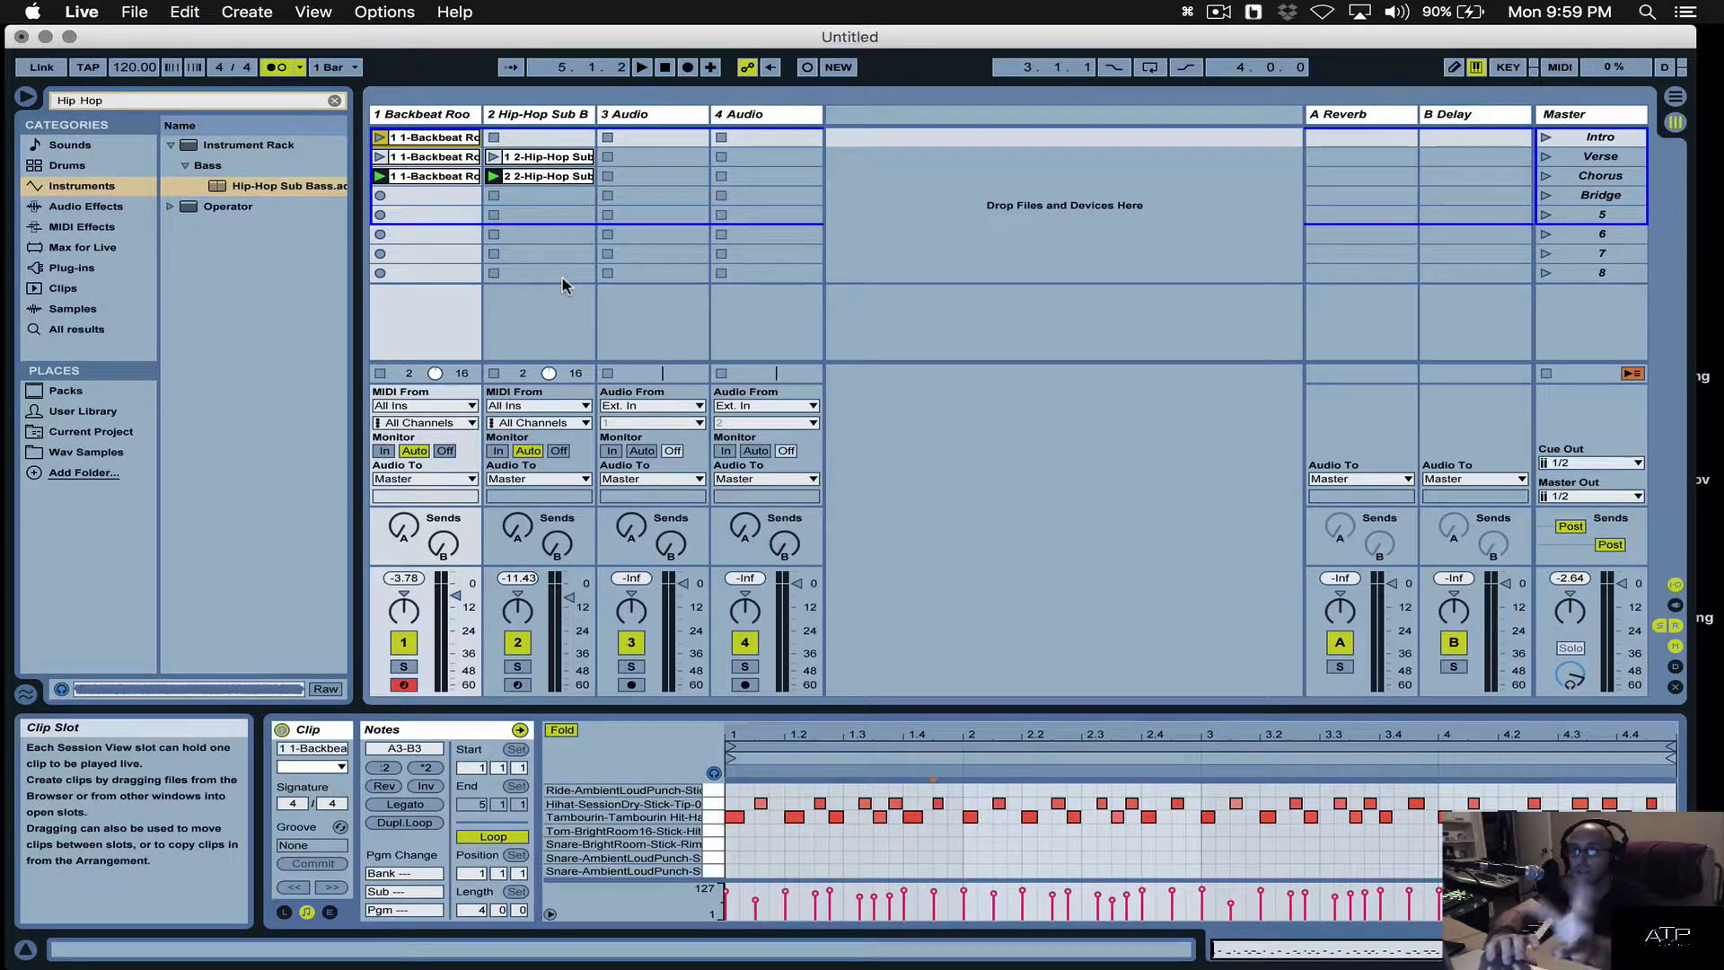
Return the song position to 1.1.1, check the Arrangement View and go back to the Session View.
double_click(667, 67)
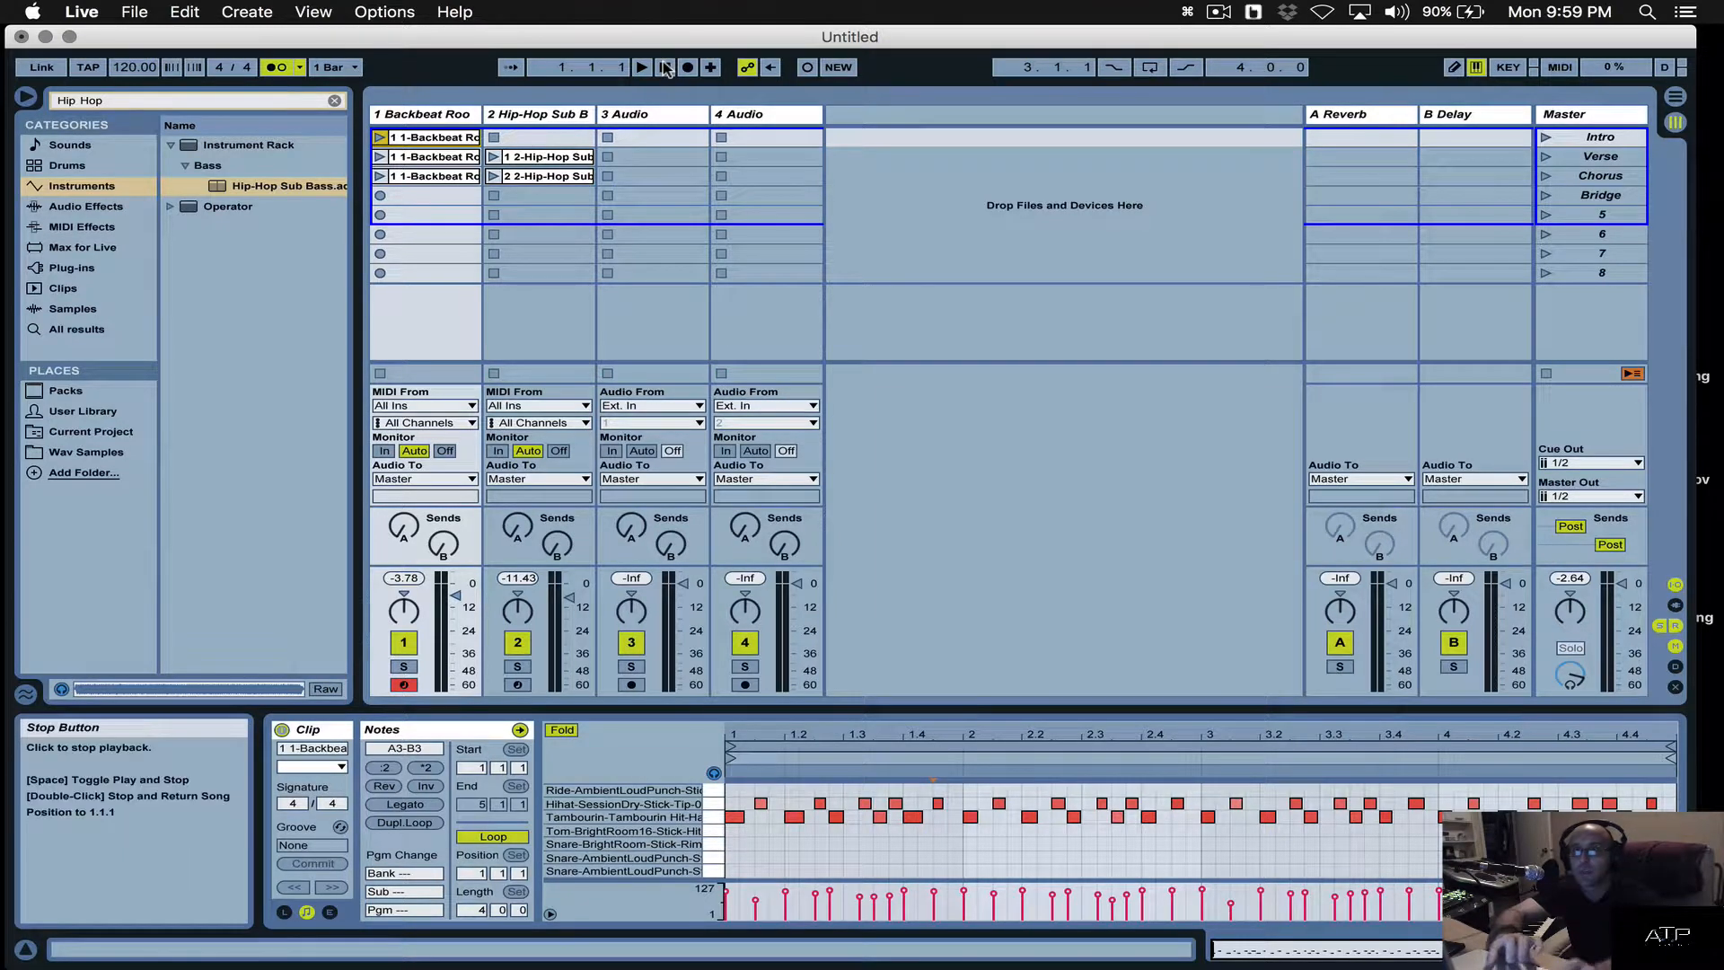
key(Tab)
key(Tab)
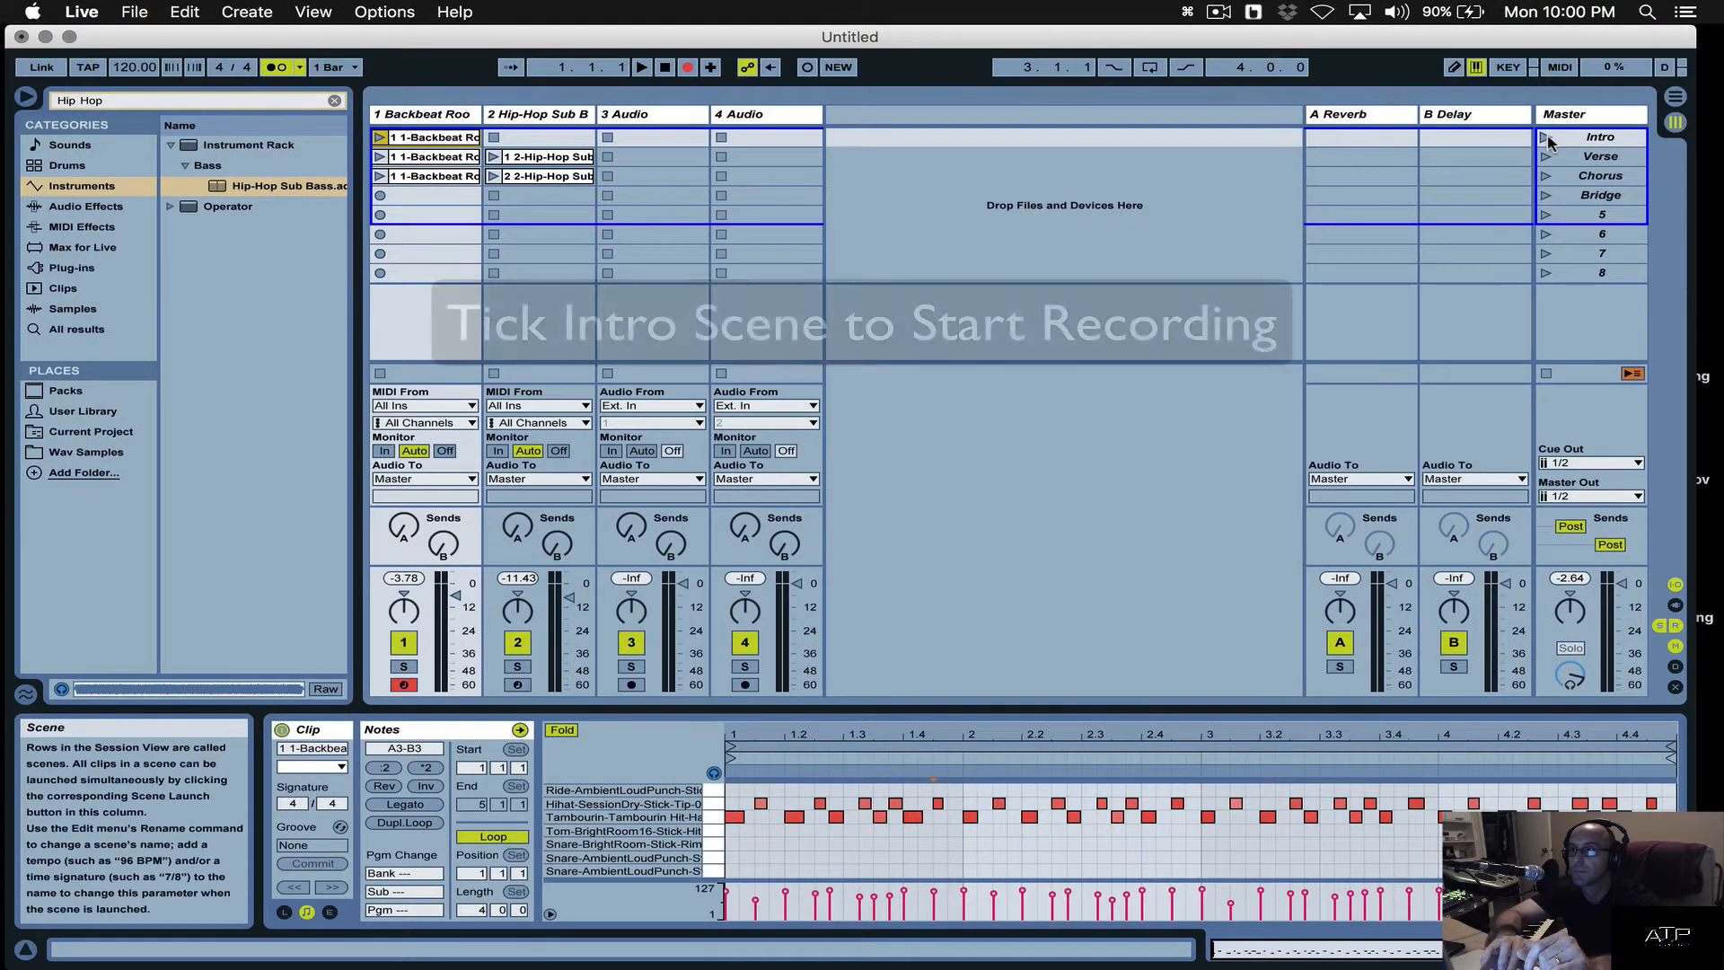
With arrangement recording armed, launch the Intro, Verse and Chorus scenes in turn, checking the Arrangement View during the Verse.
click(1545, 138)
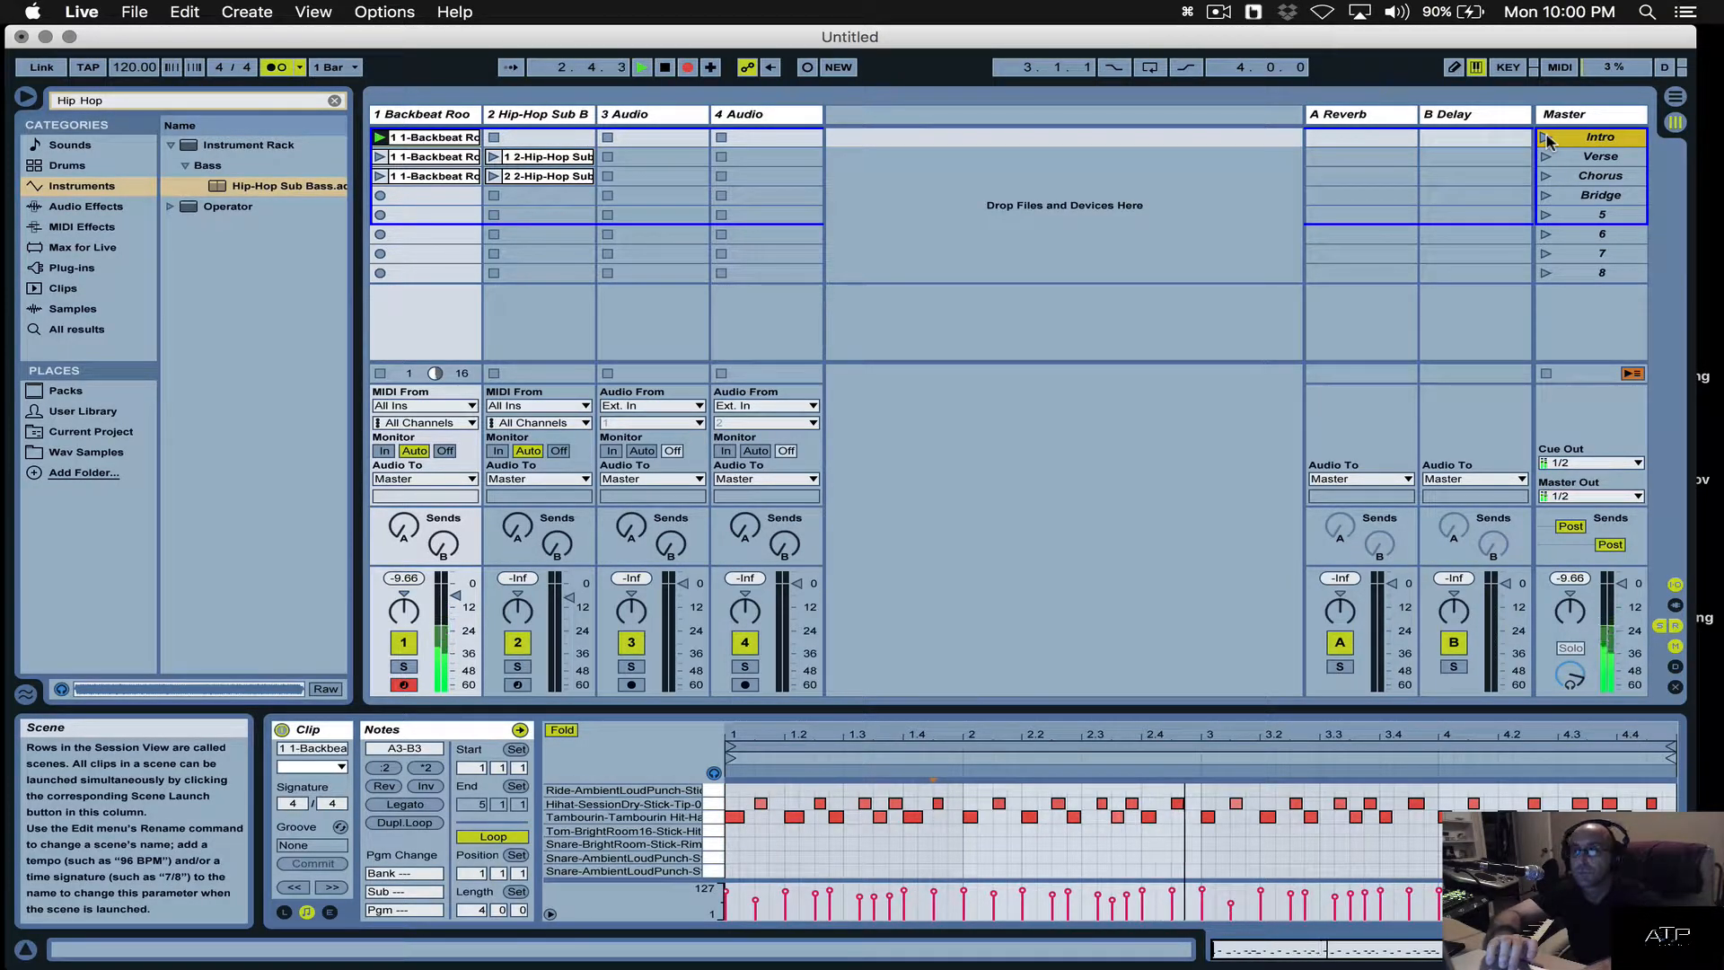
click(1546, 158)
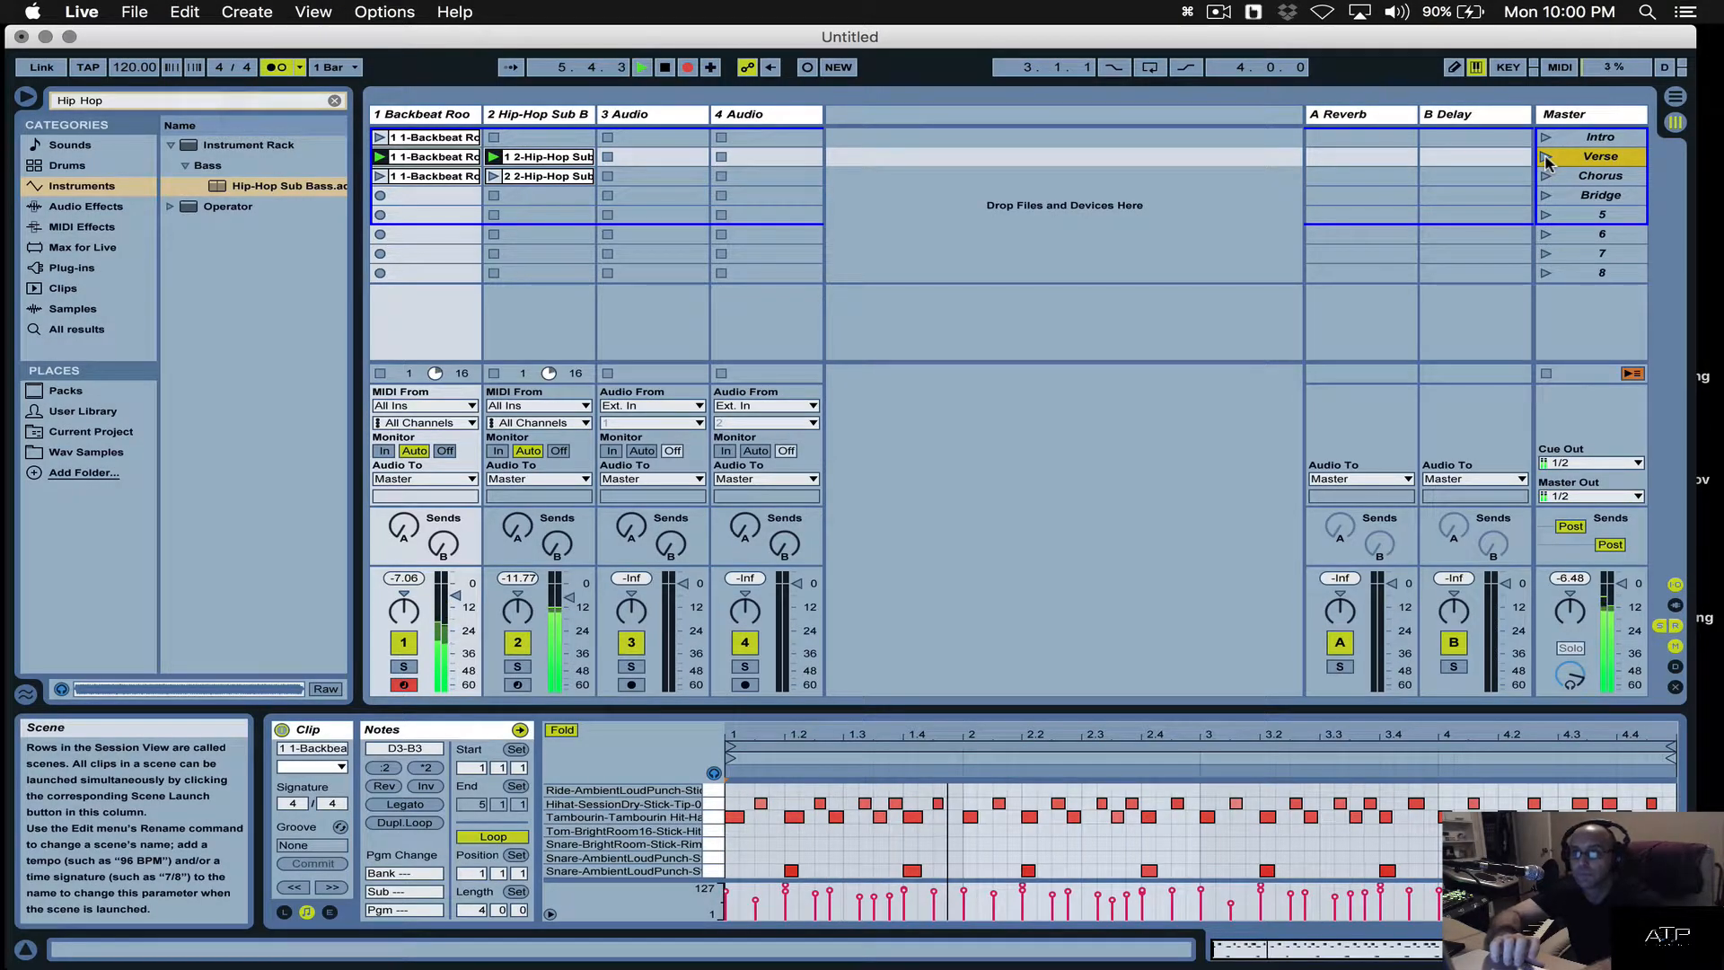
key(Tab)
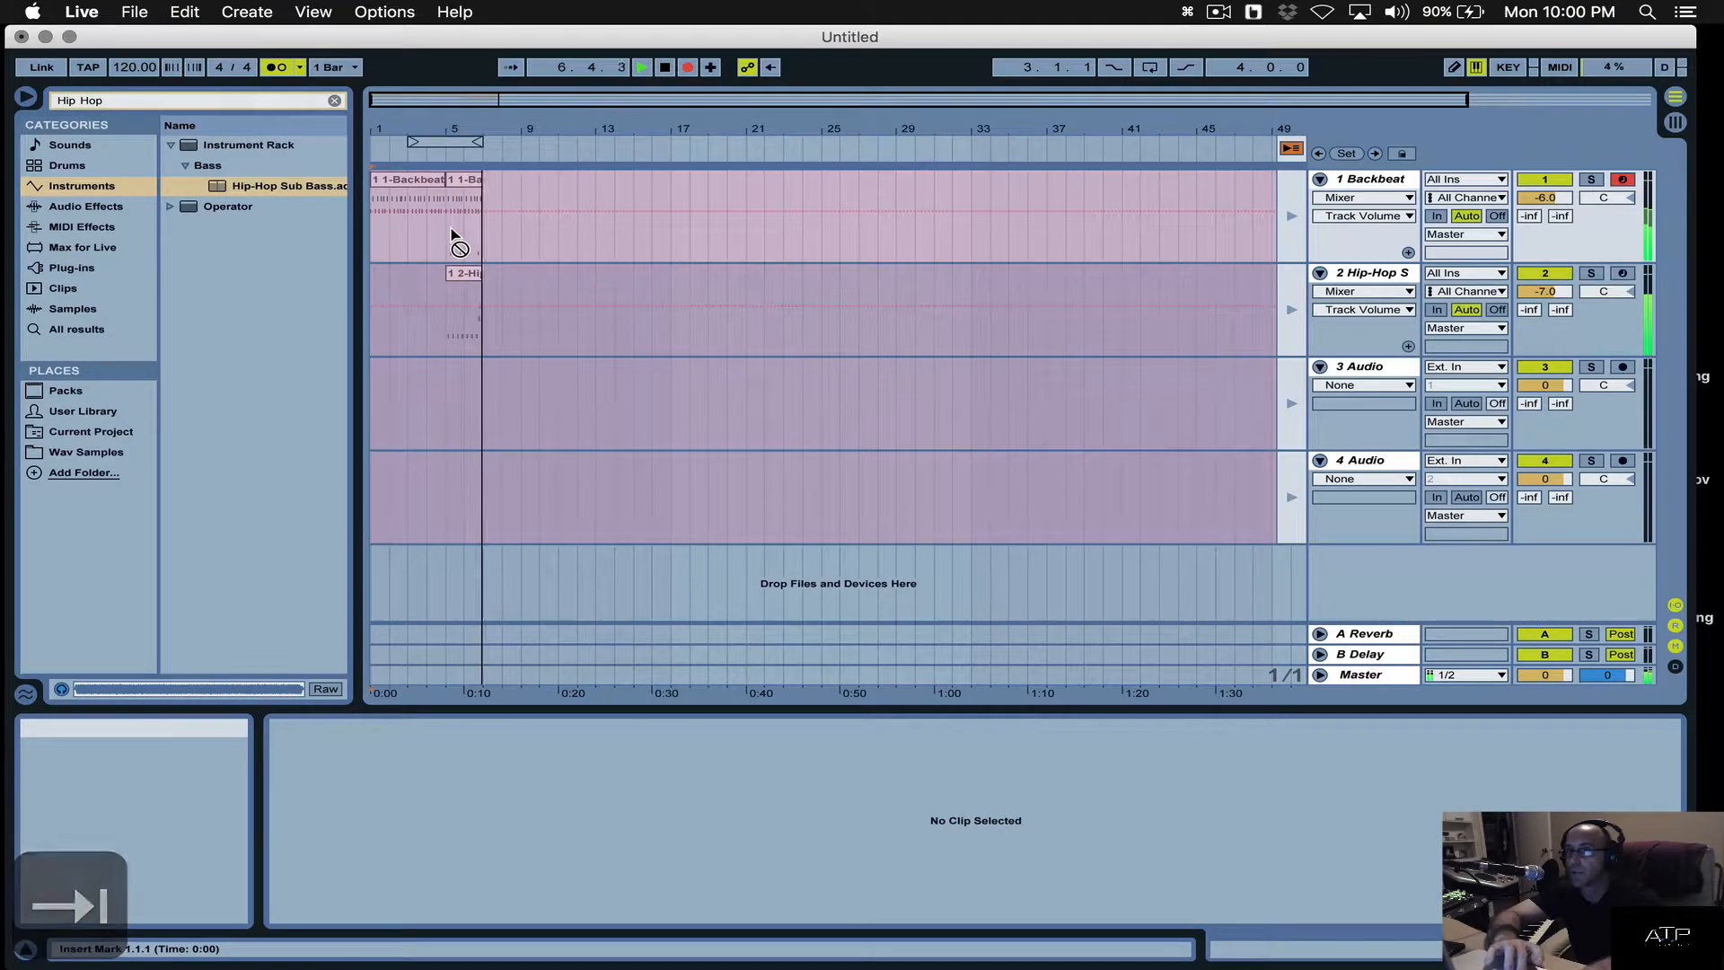
key(Tab)
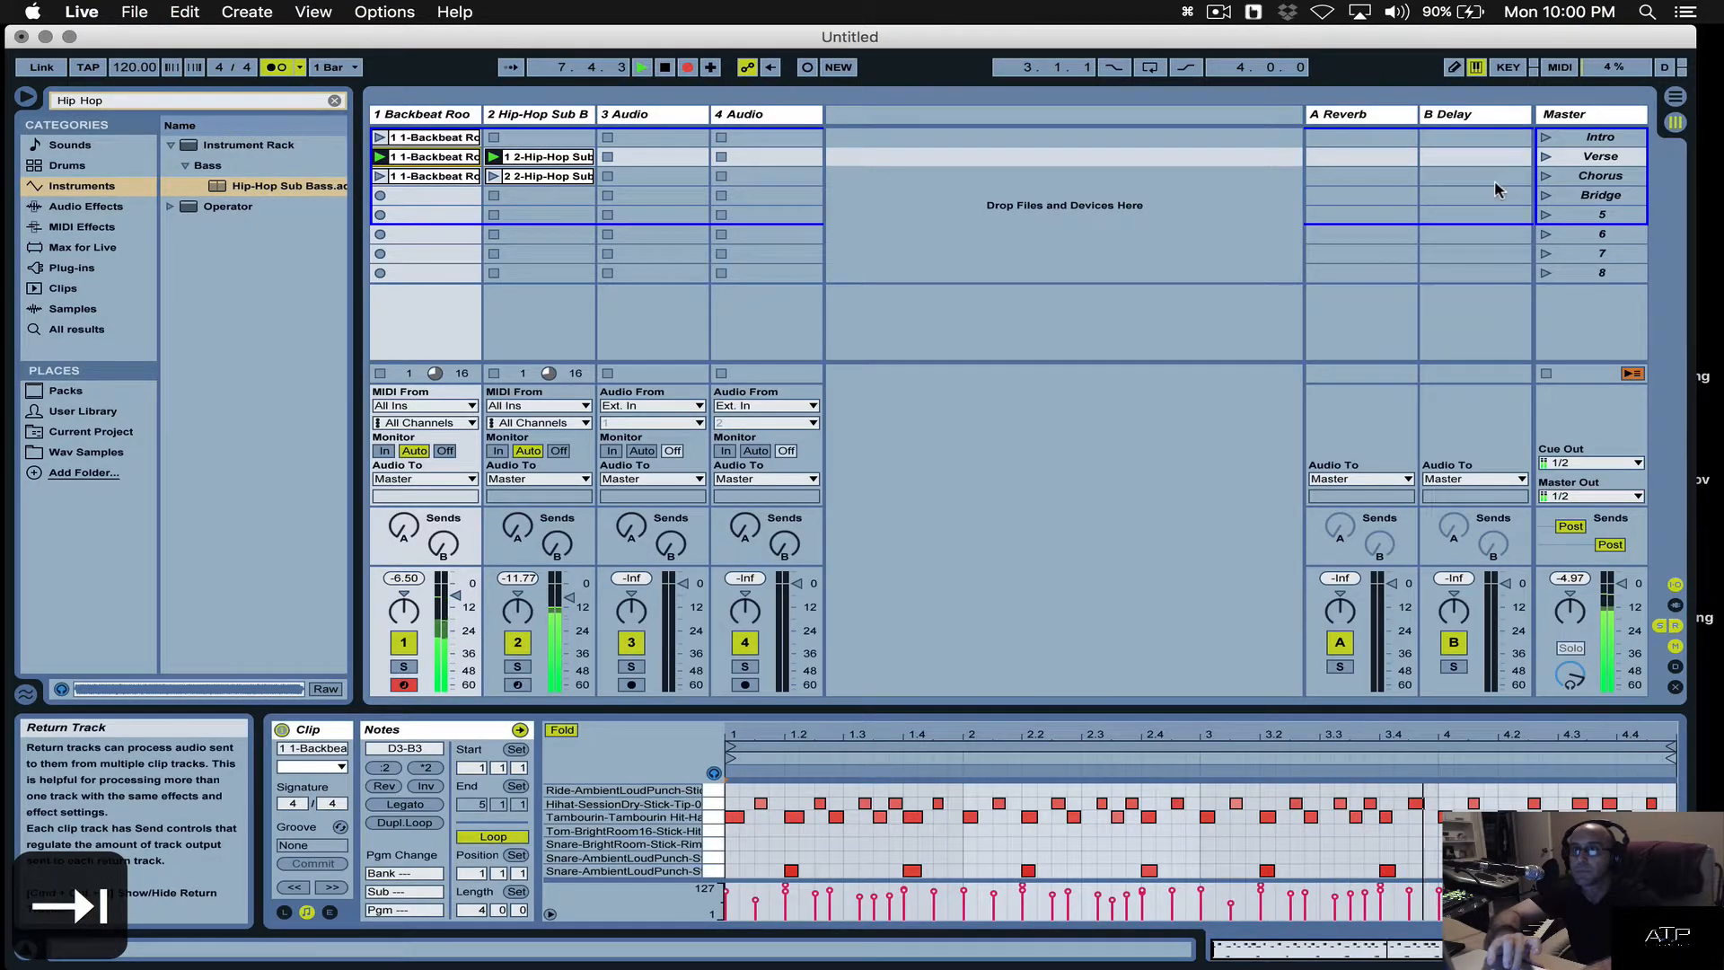
click(1545, 176)
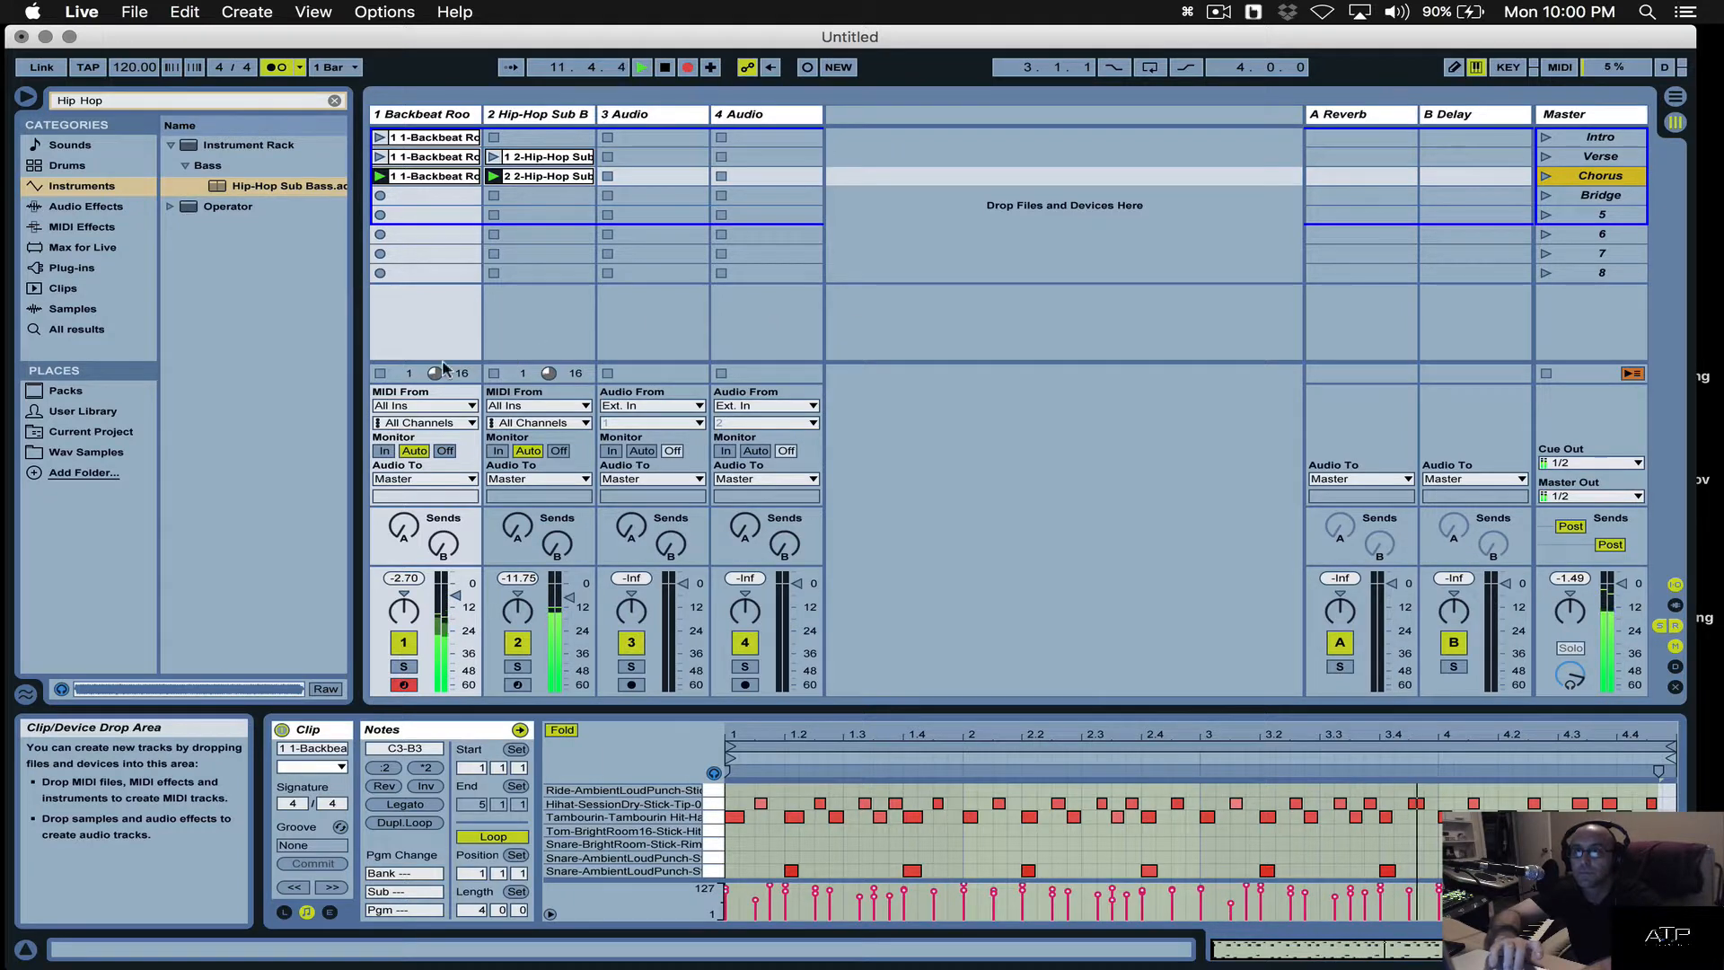
Alternate the Backbeat Room track between its Intro and Chorus clips while recording a temporary volume dip, and stop the recording.
click(380, 138)
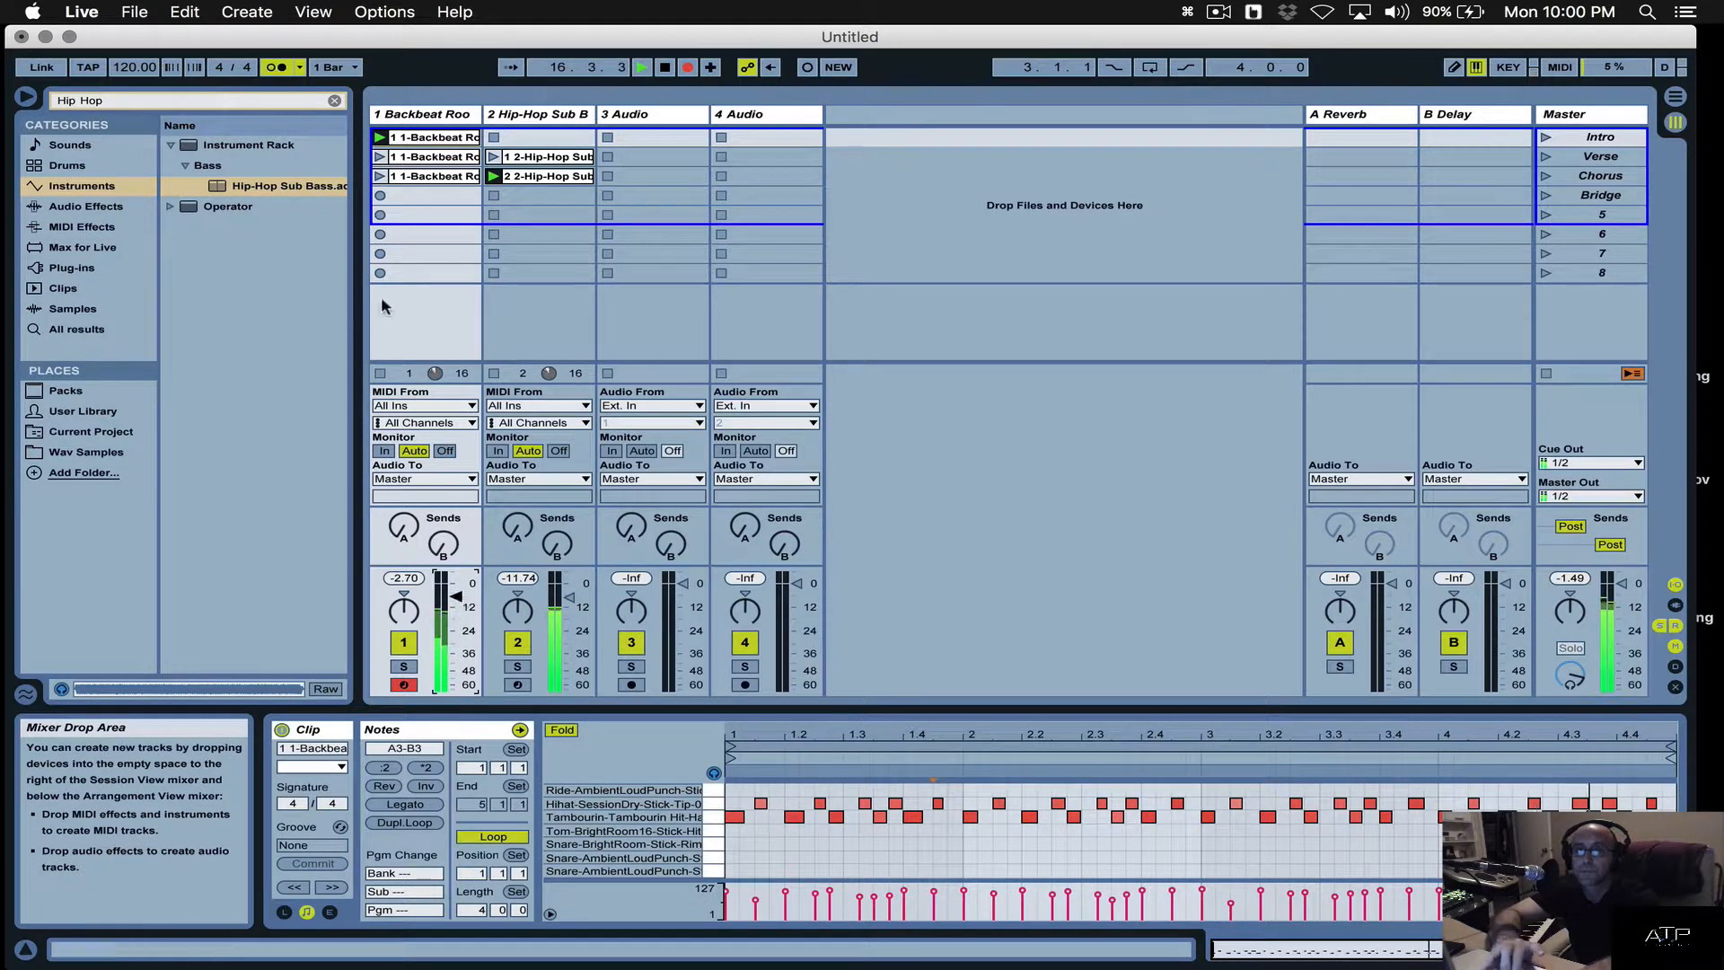
click(380, 176)
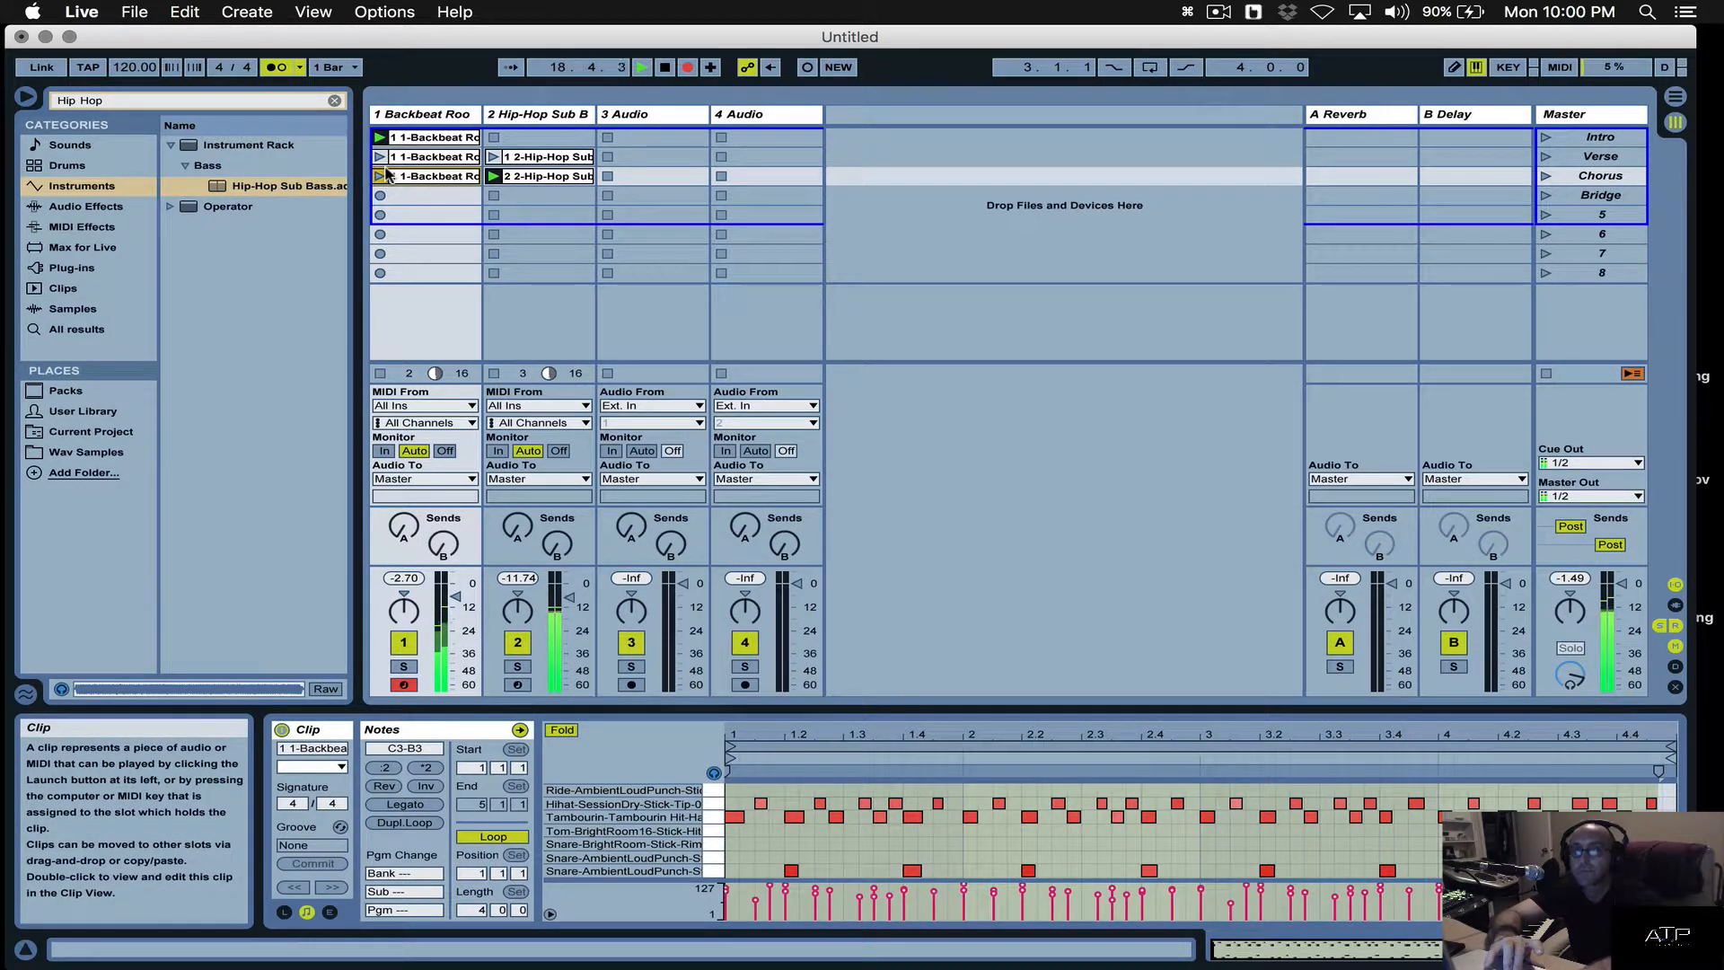
click(380, 137)
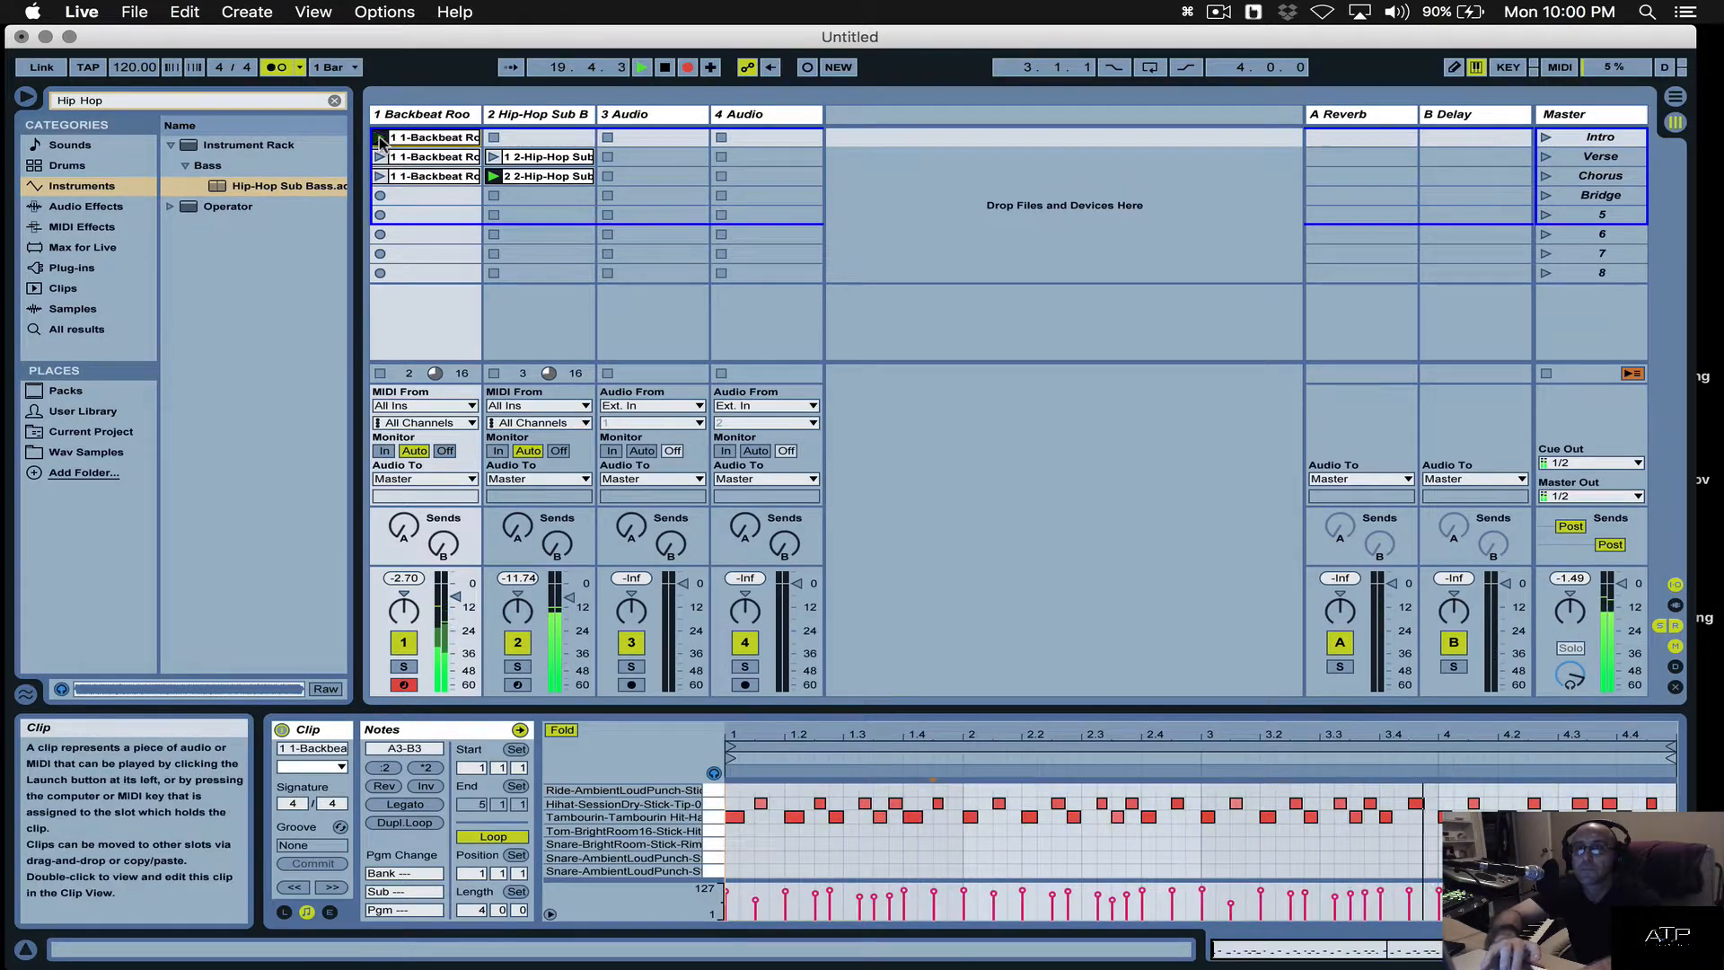
click(380, 176)
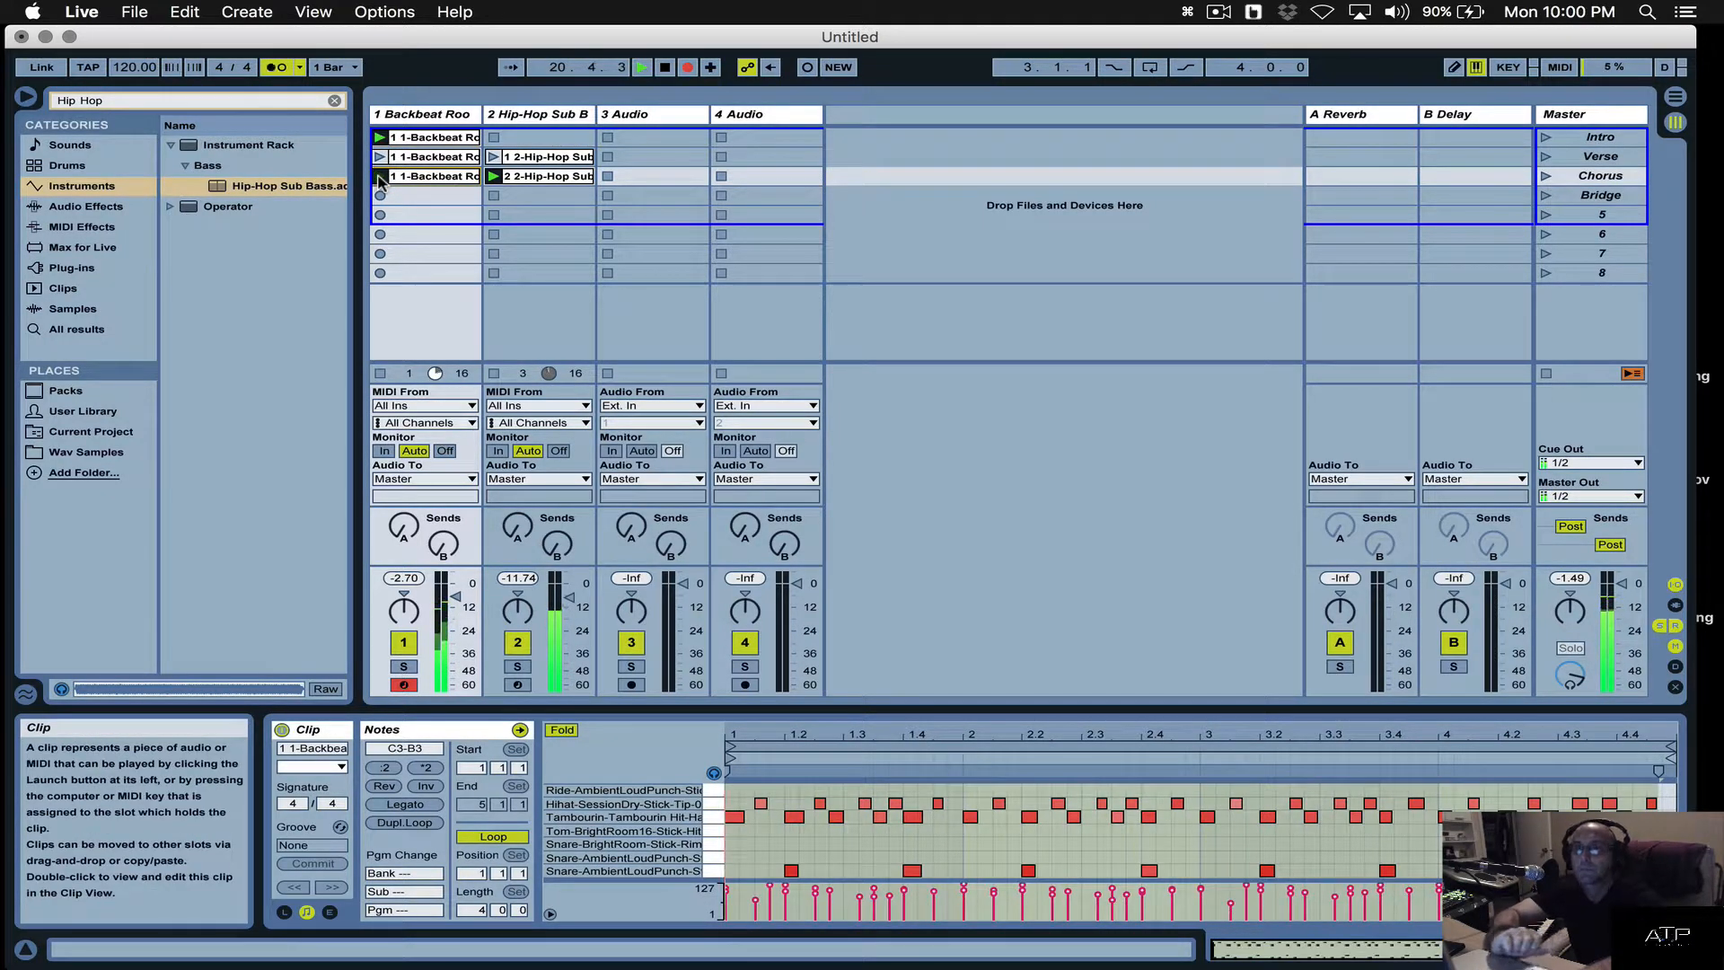
key(space)
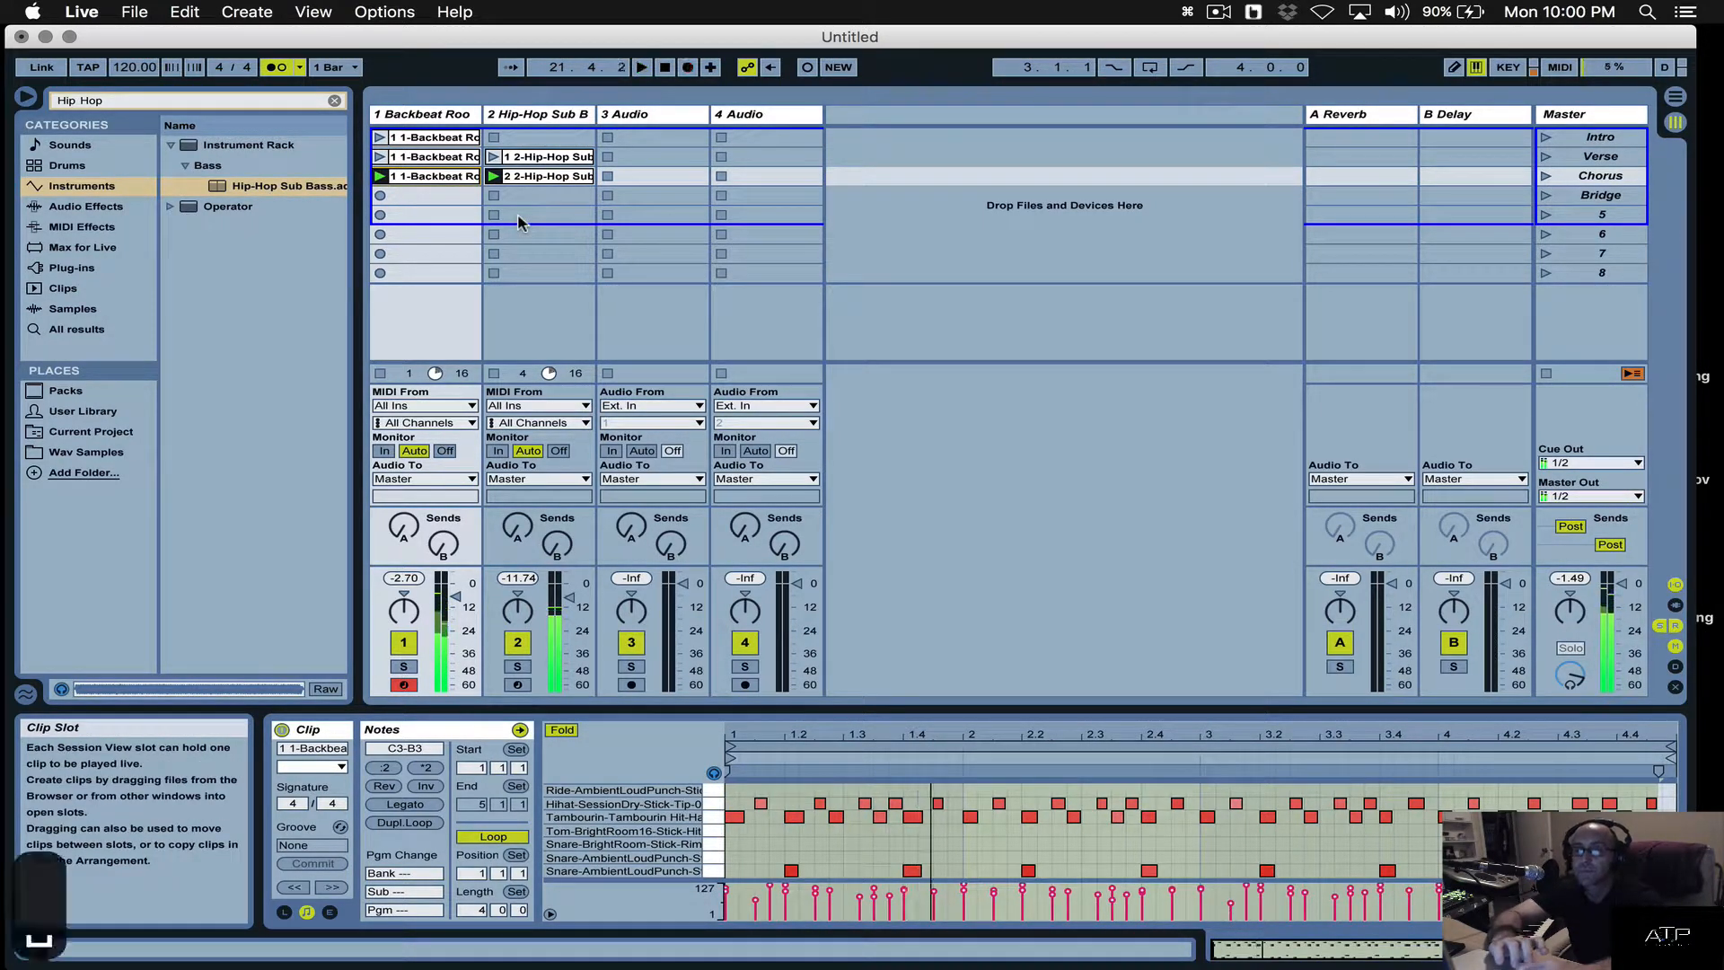
Show the recorded Arrangement View and switch all tracks back to playing the arrangement.
key(Tab)
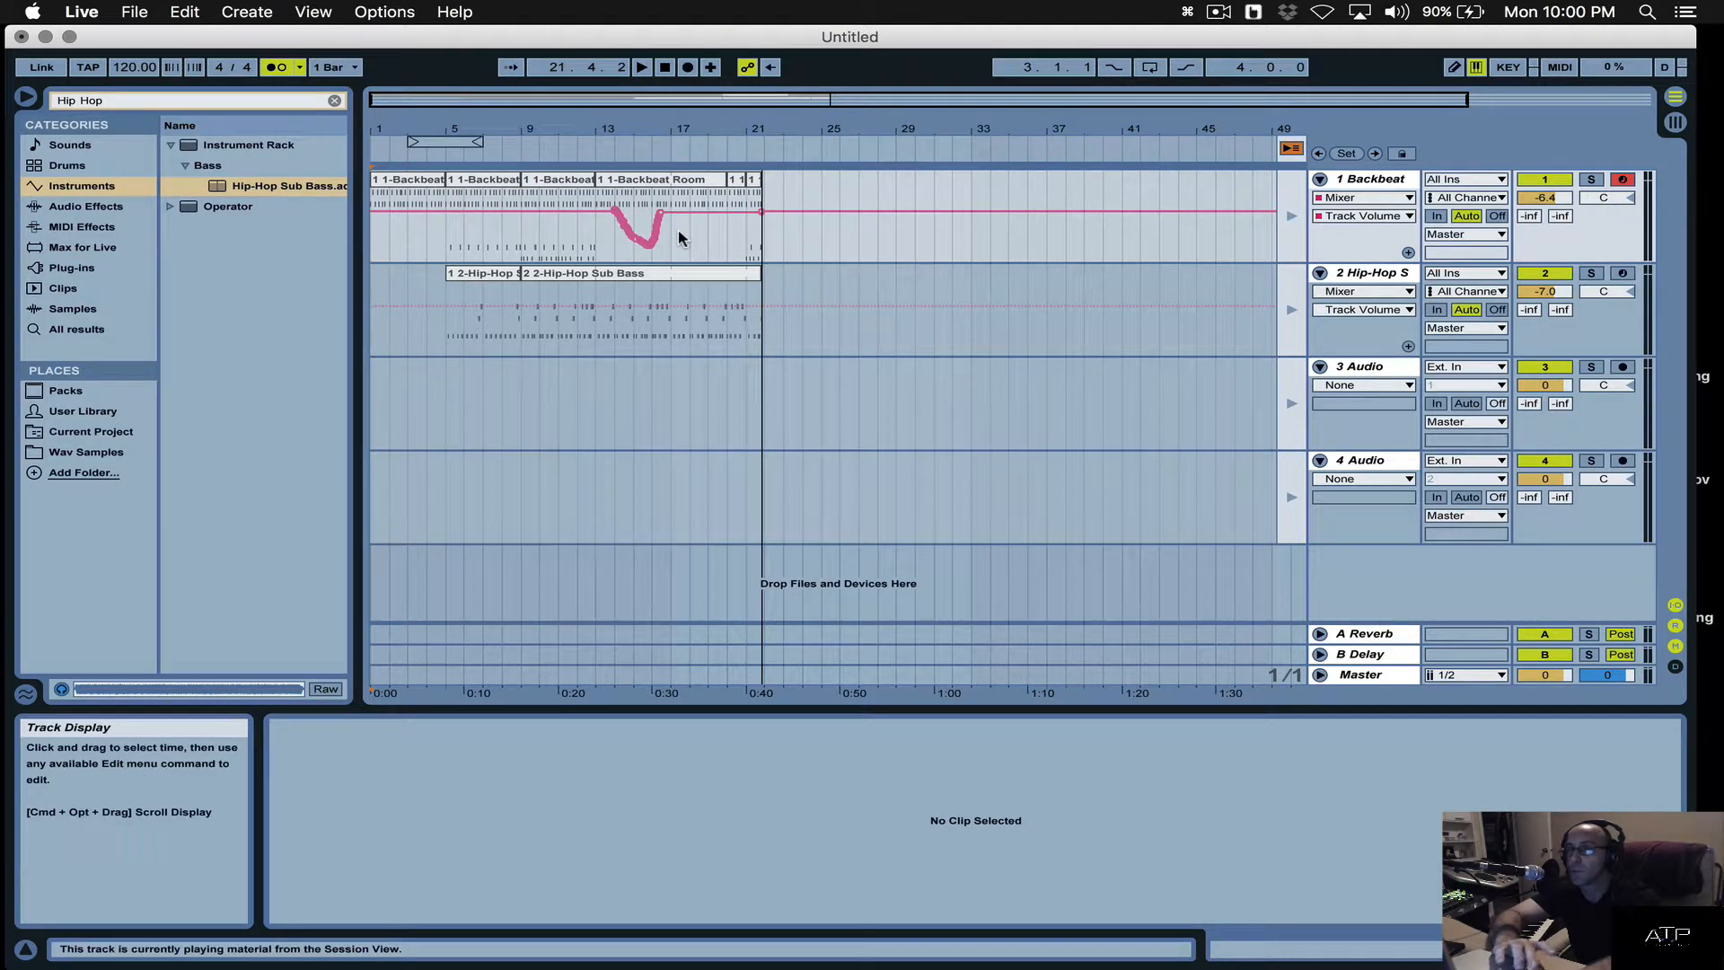
click(1286, 151)
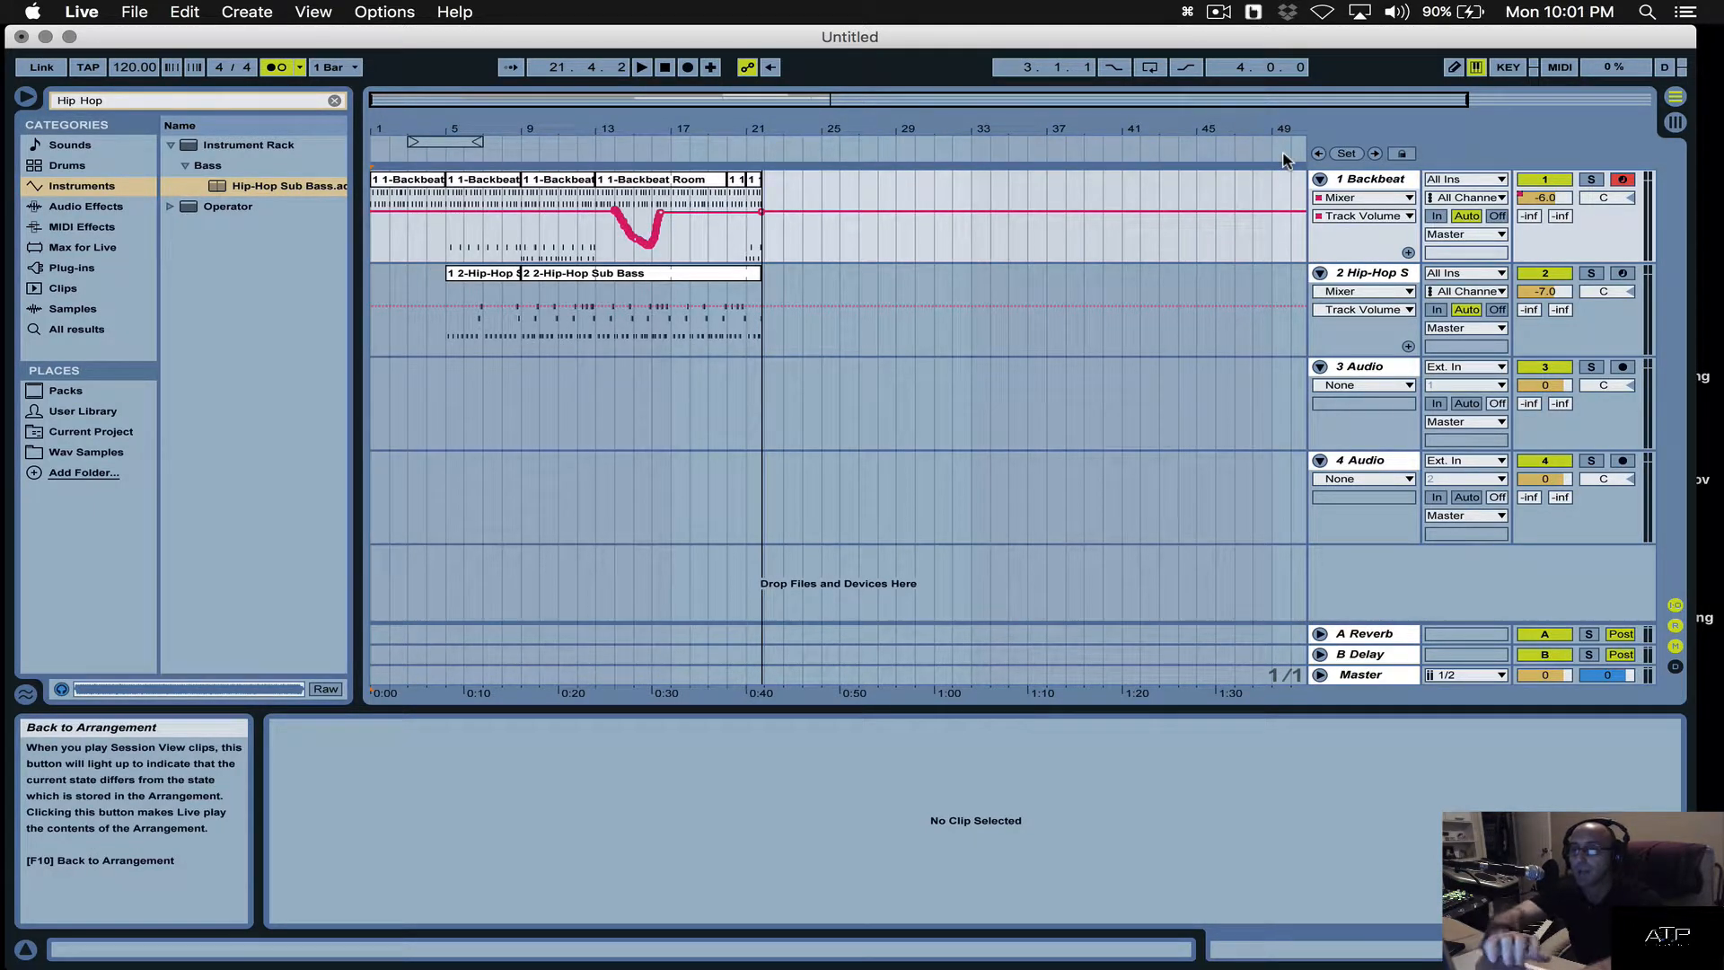
Play the recorded arrangement from 1.1.1 with the metronome turned off, and clear the browser search.
click(665, 67)
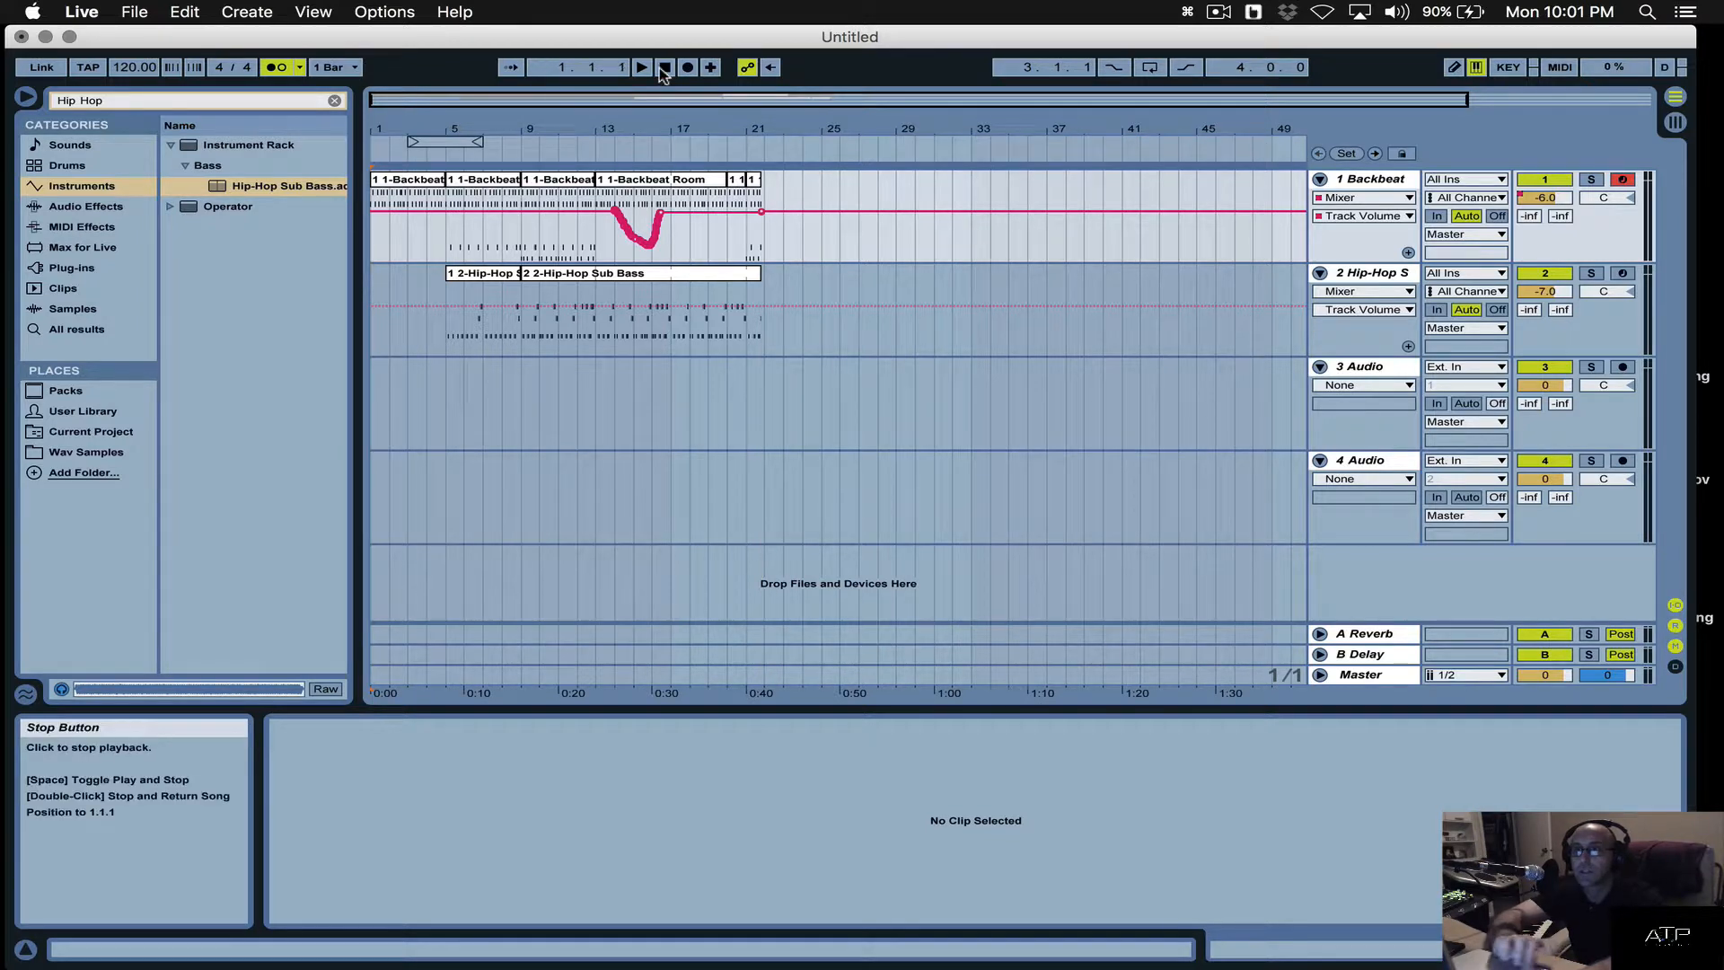
click(647, 68)
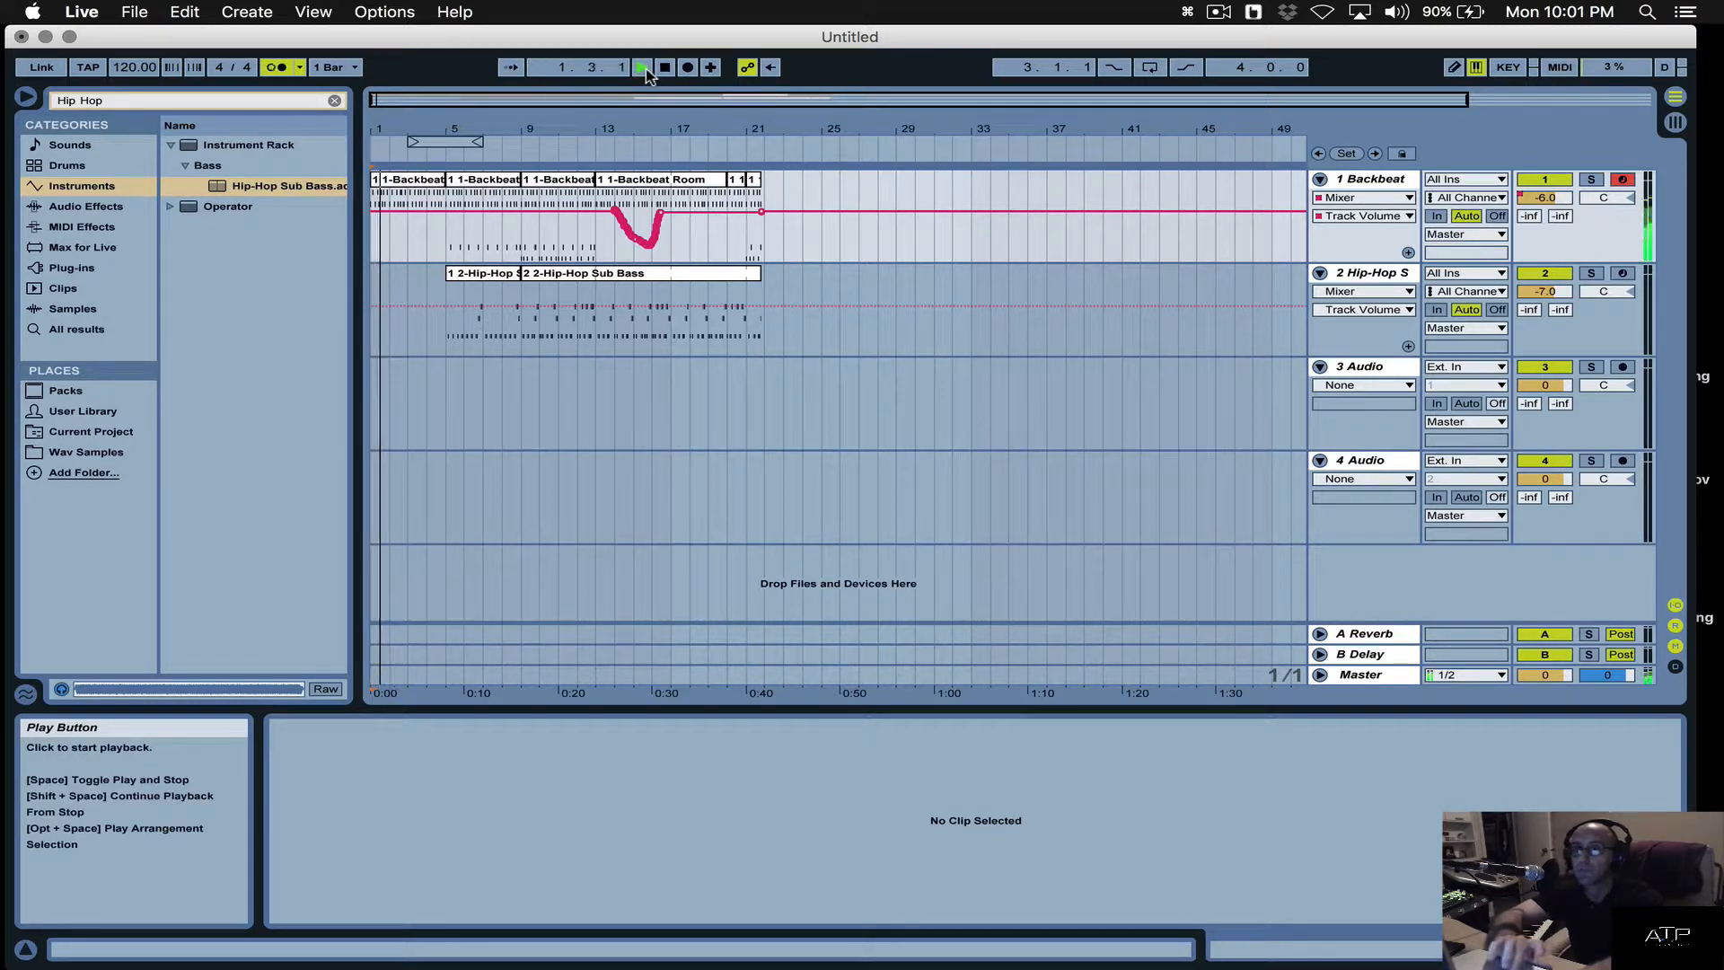
click(274, 68)
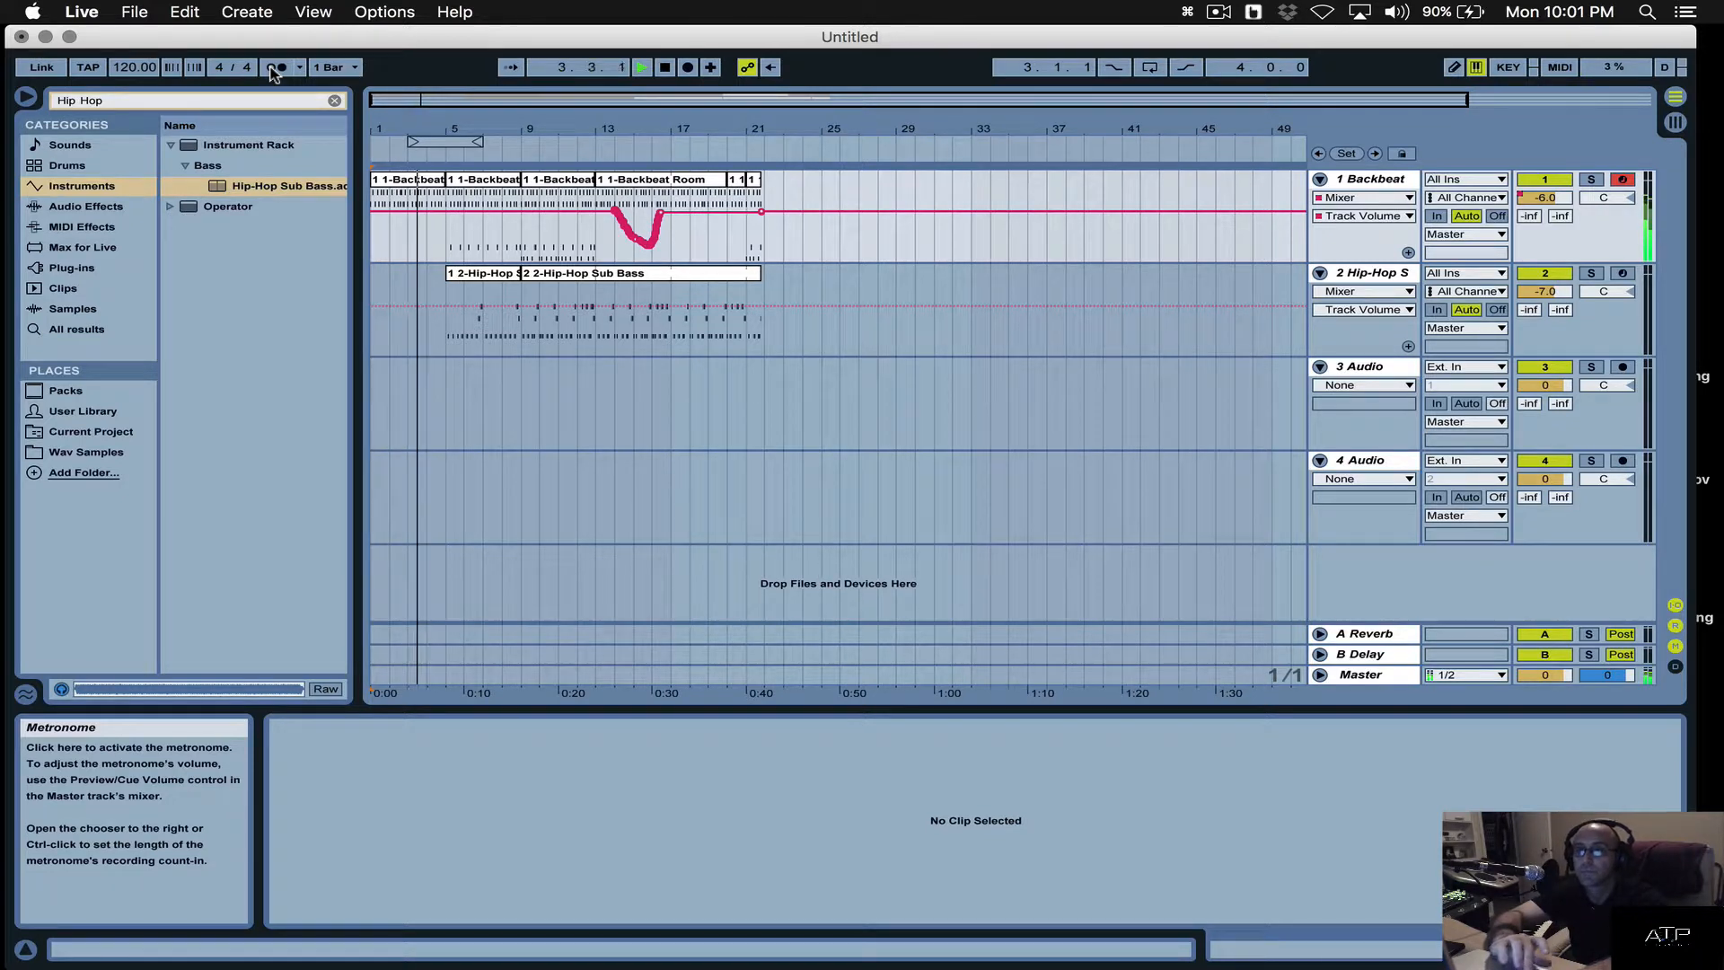
key(plus)
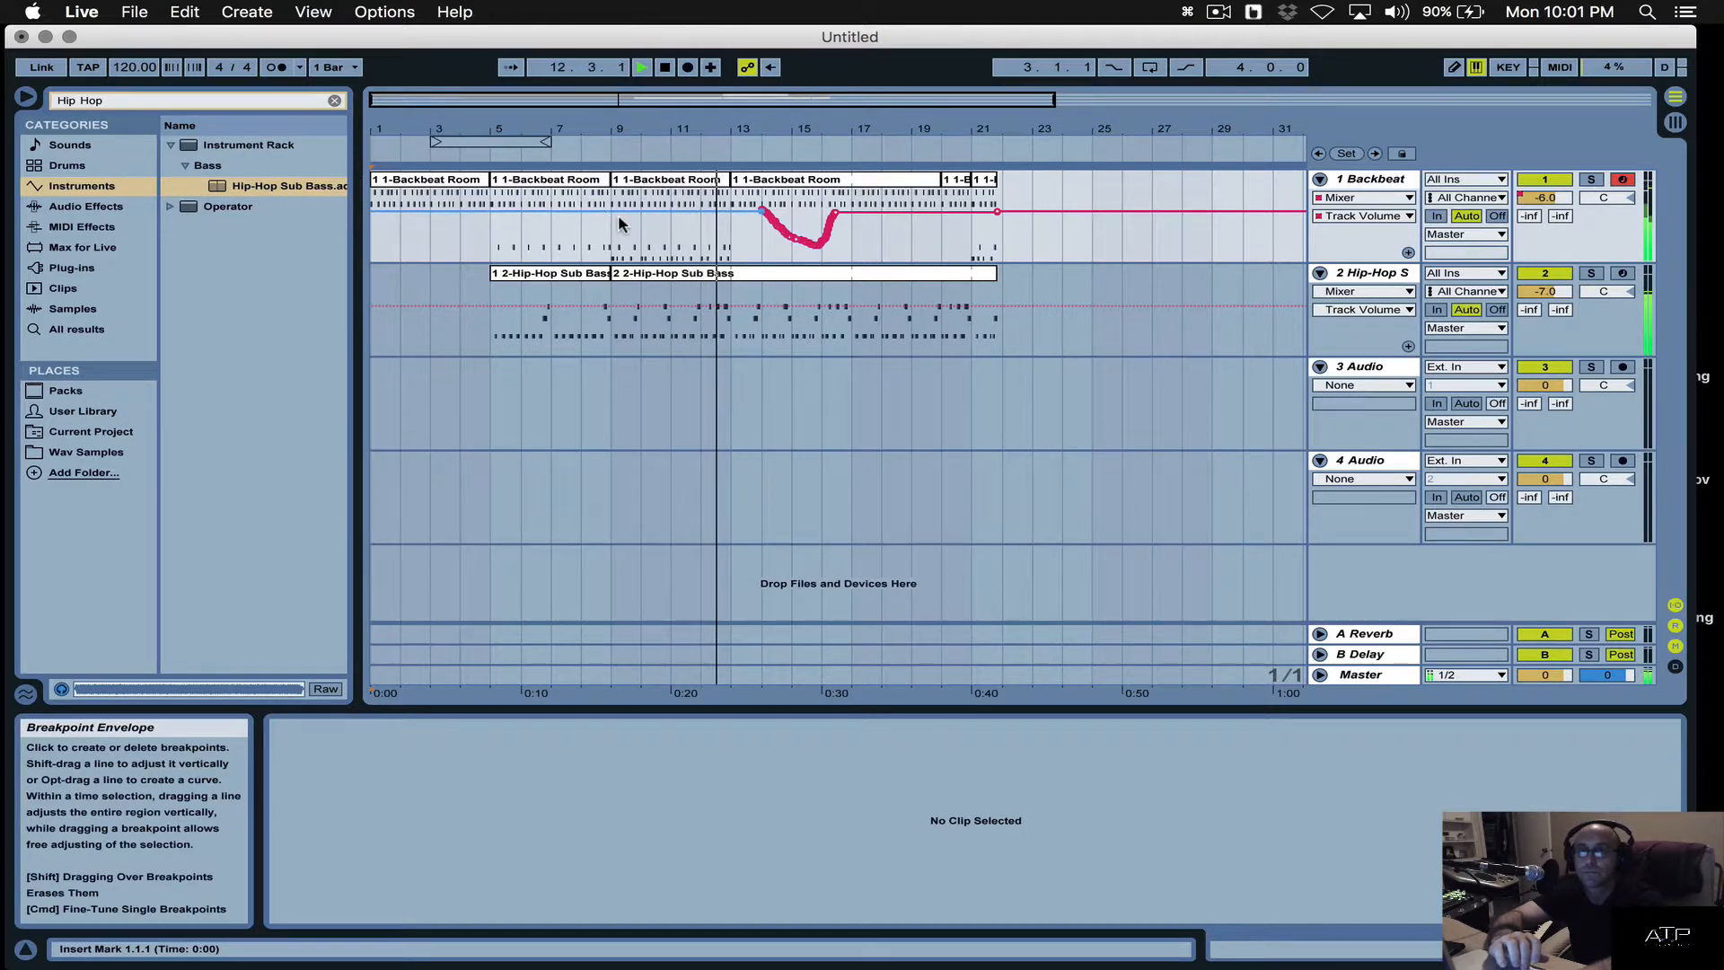
click(335, 101)
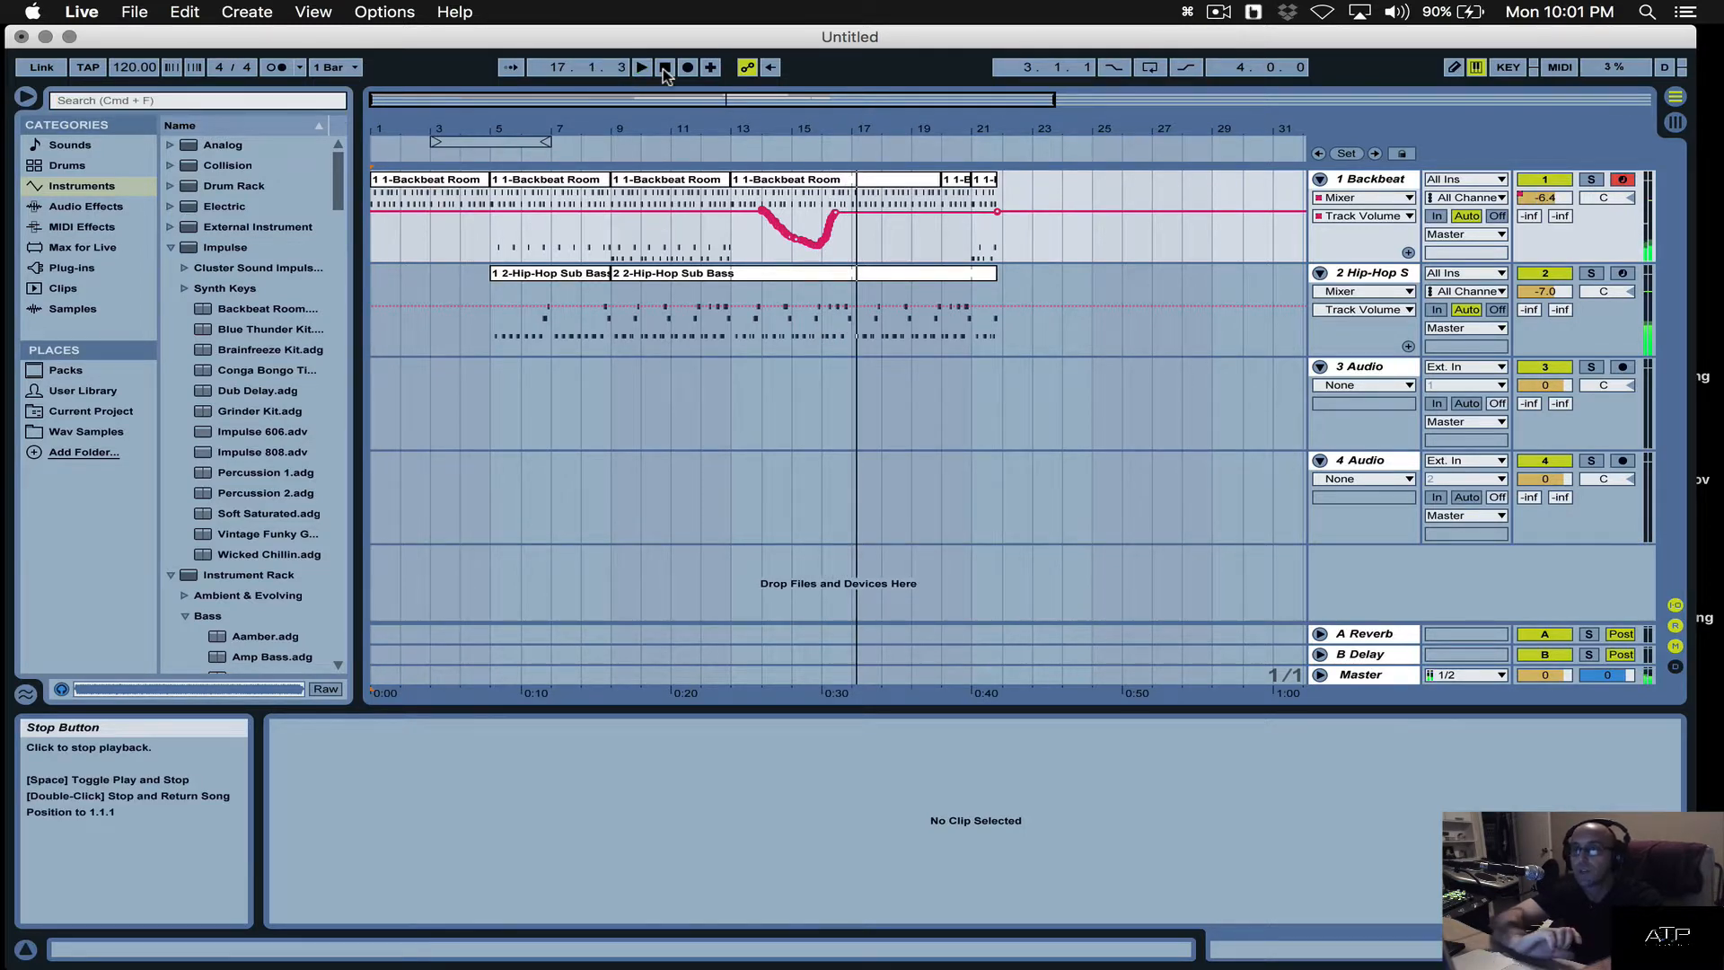
Compare the Session View scenes with the recorded Arrangement View, ending in the Session View.
key(Tab)
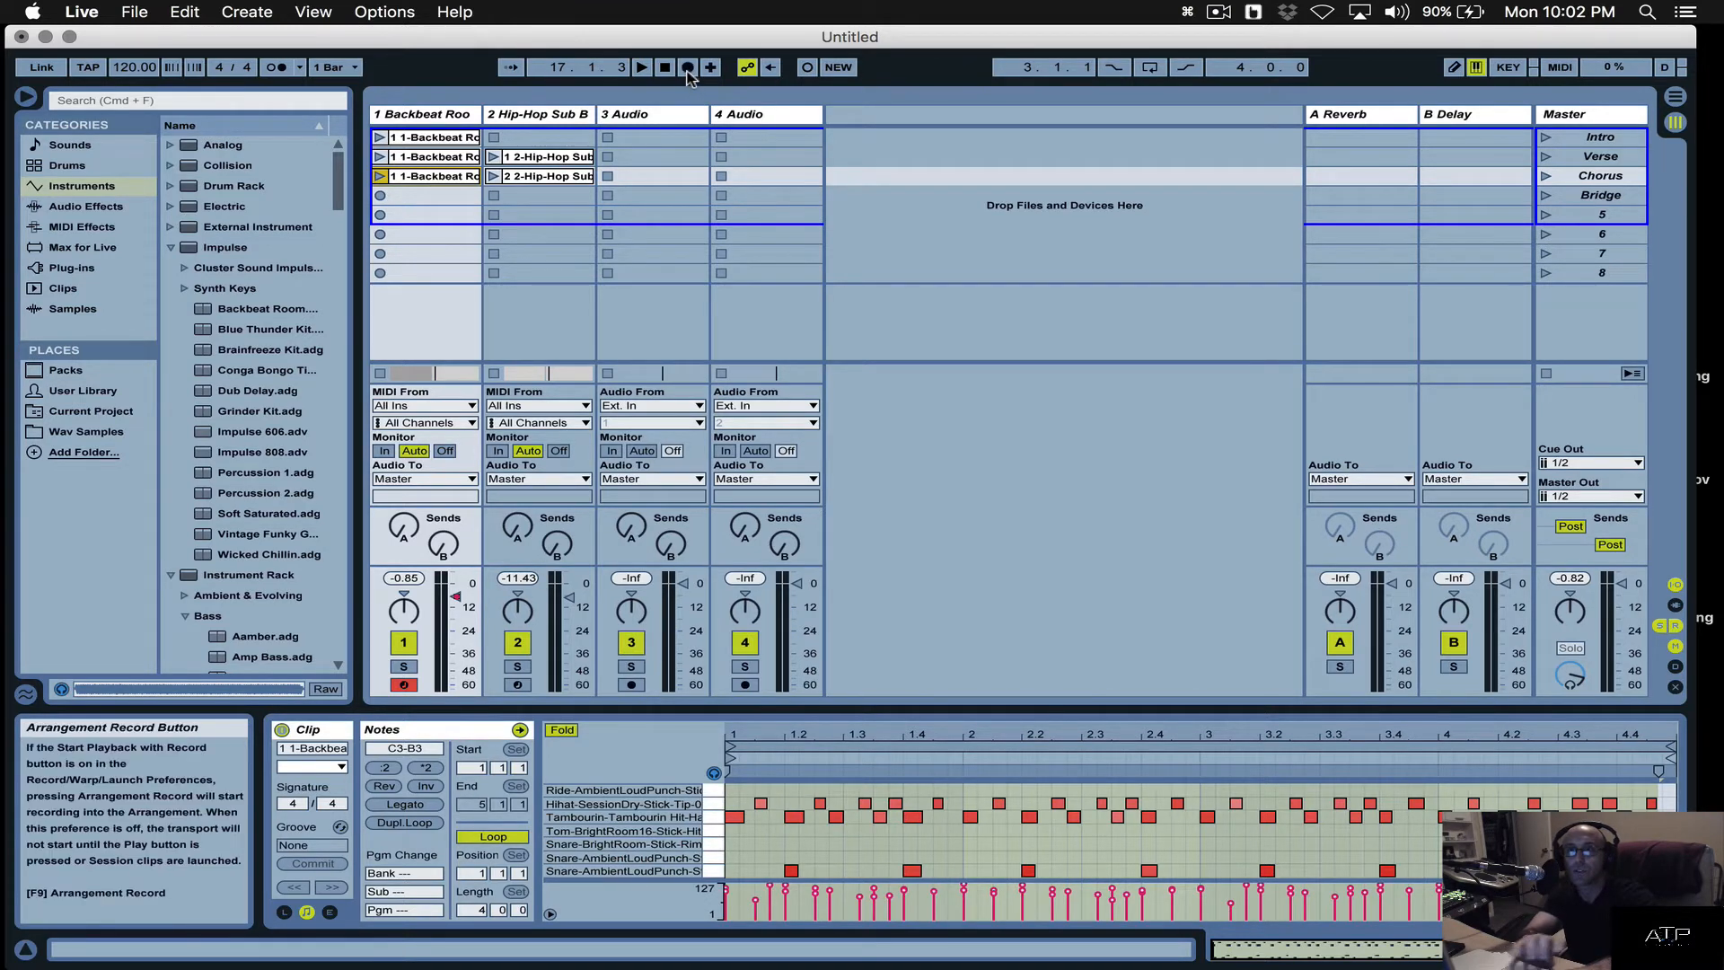
key(Tab)
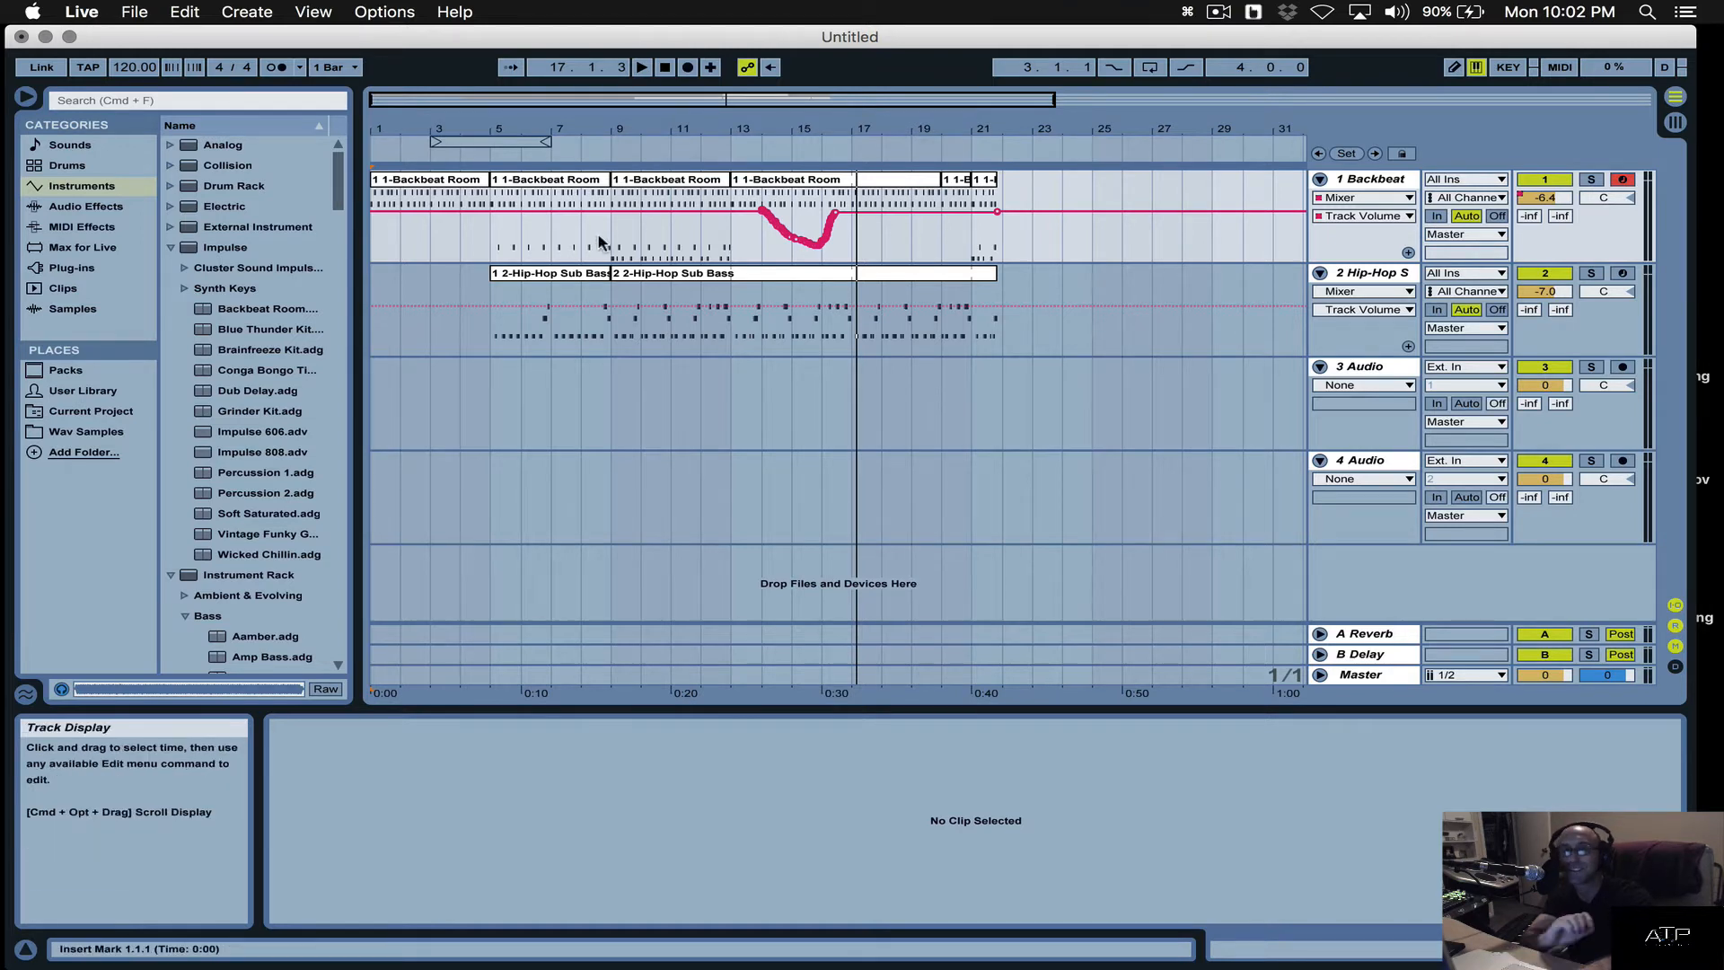
key(Tab)
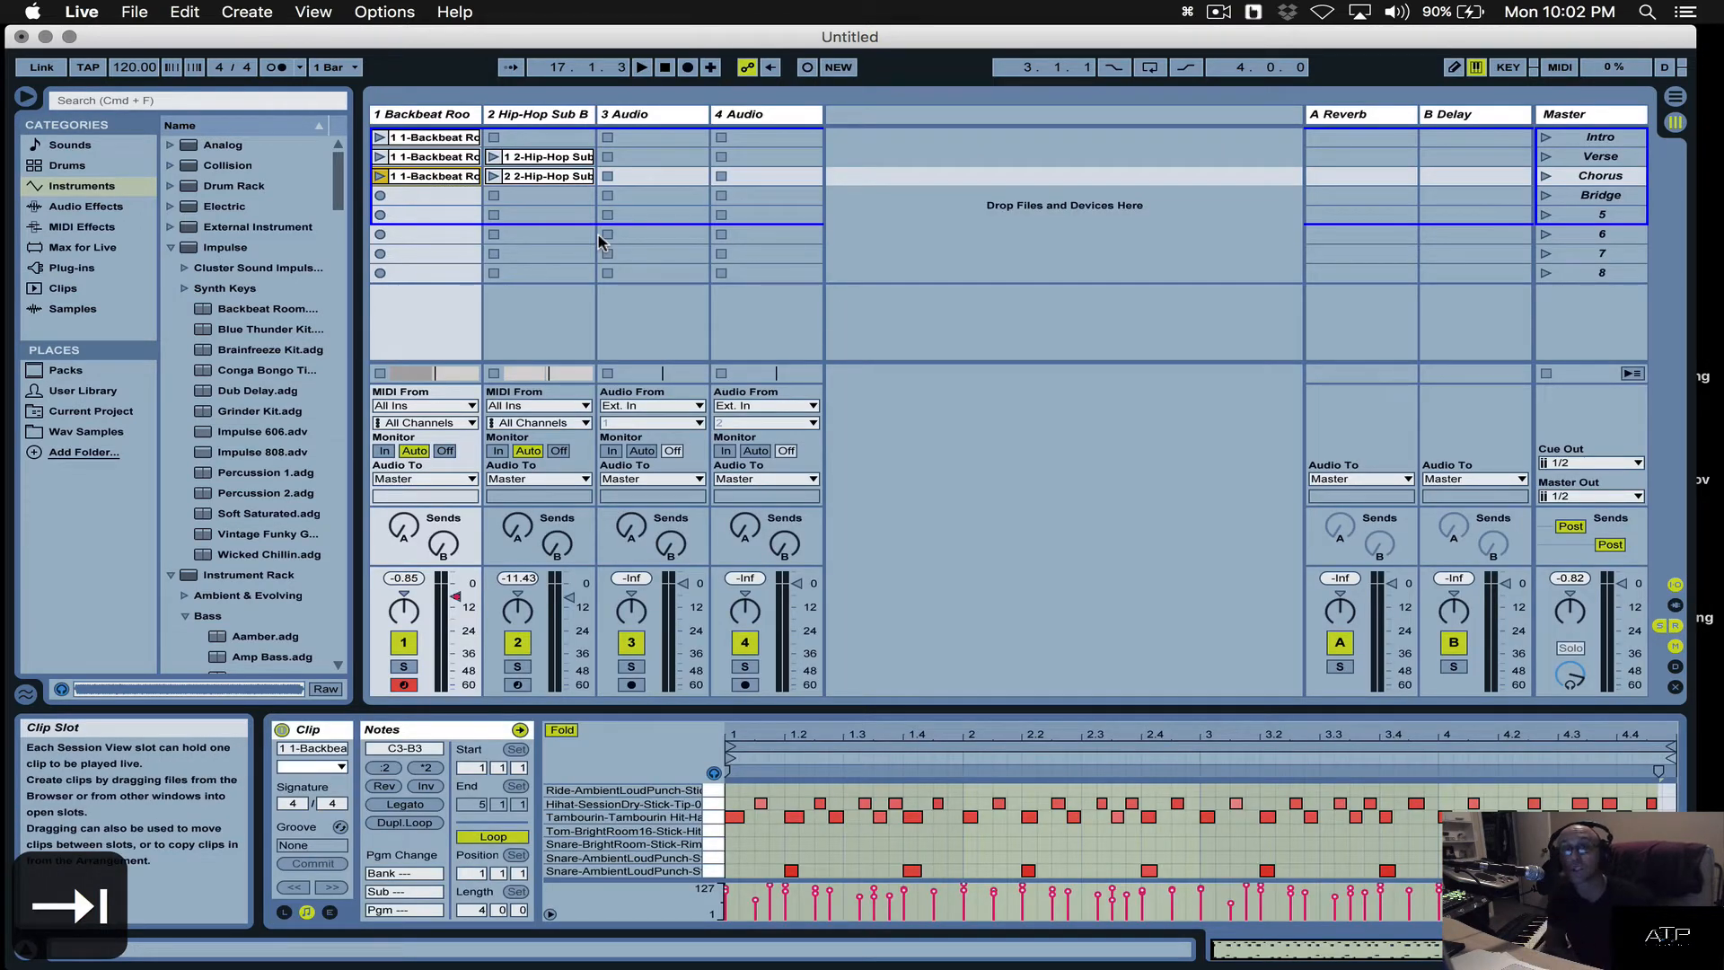